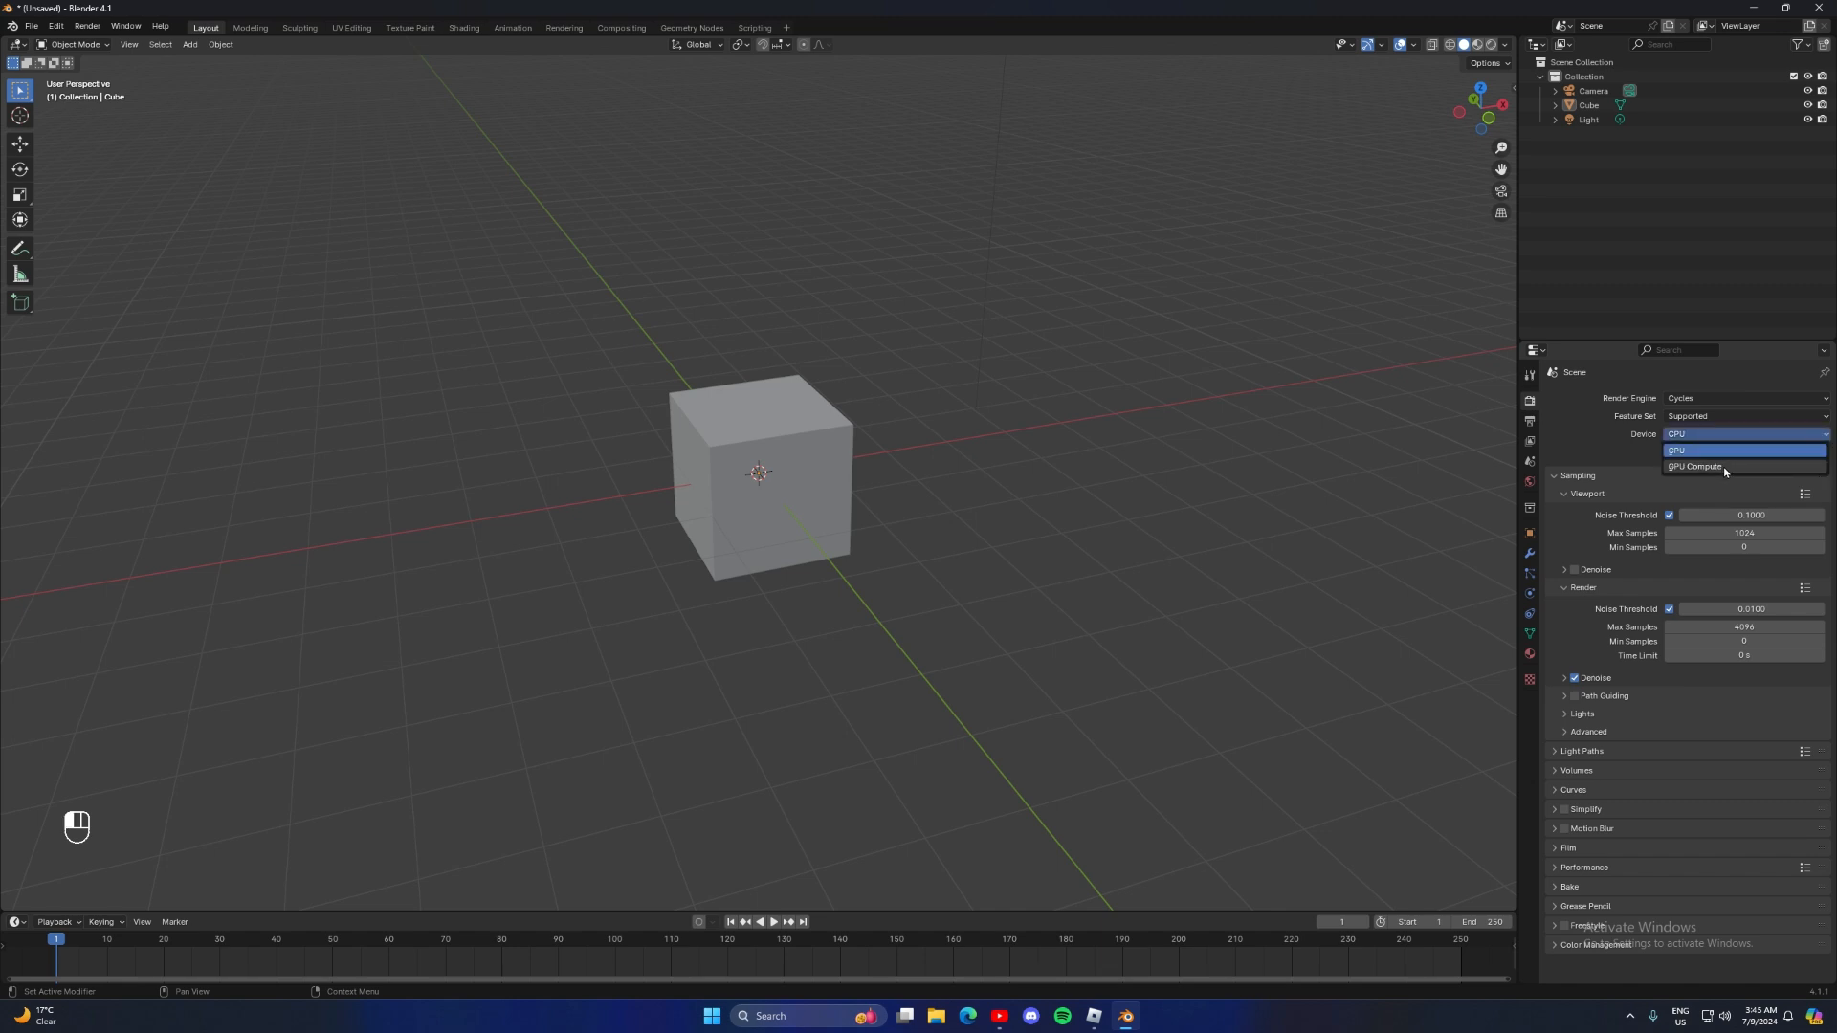
# Set the Cycles render device to GPU Compute
pyautogui.click(1723, 468)
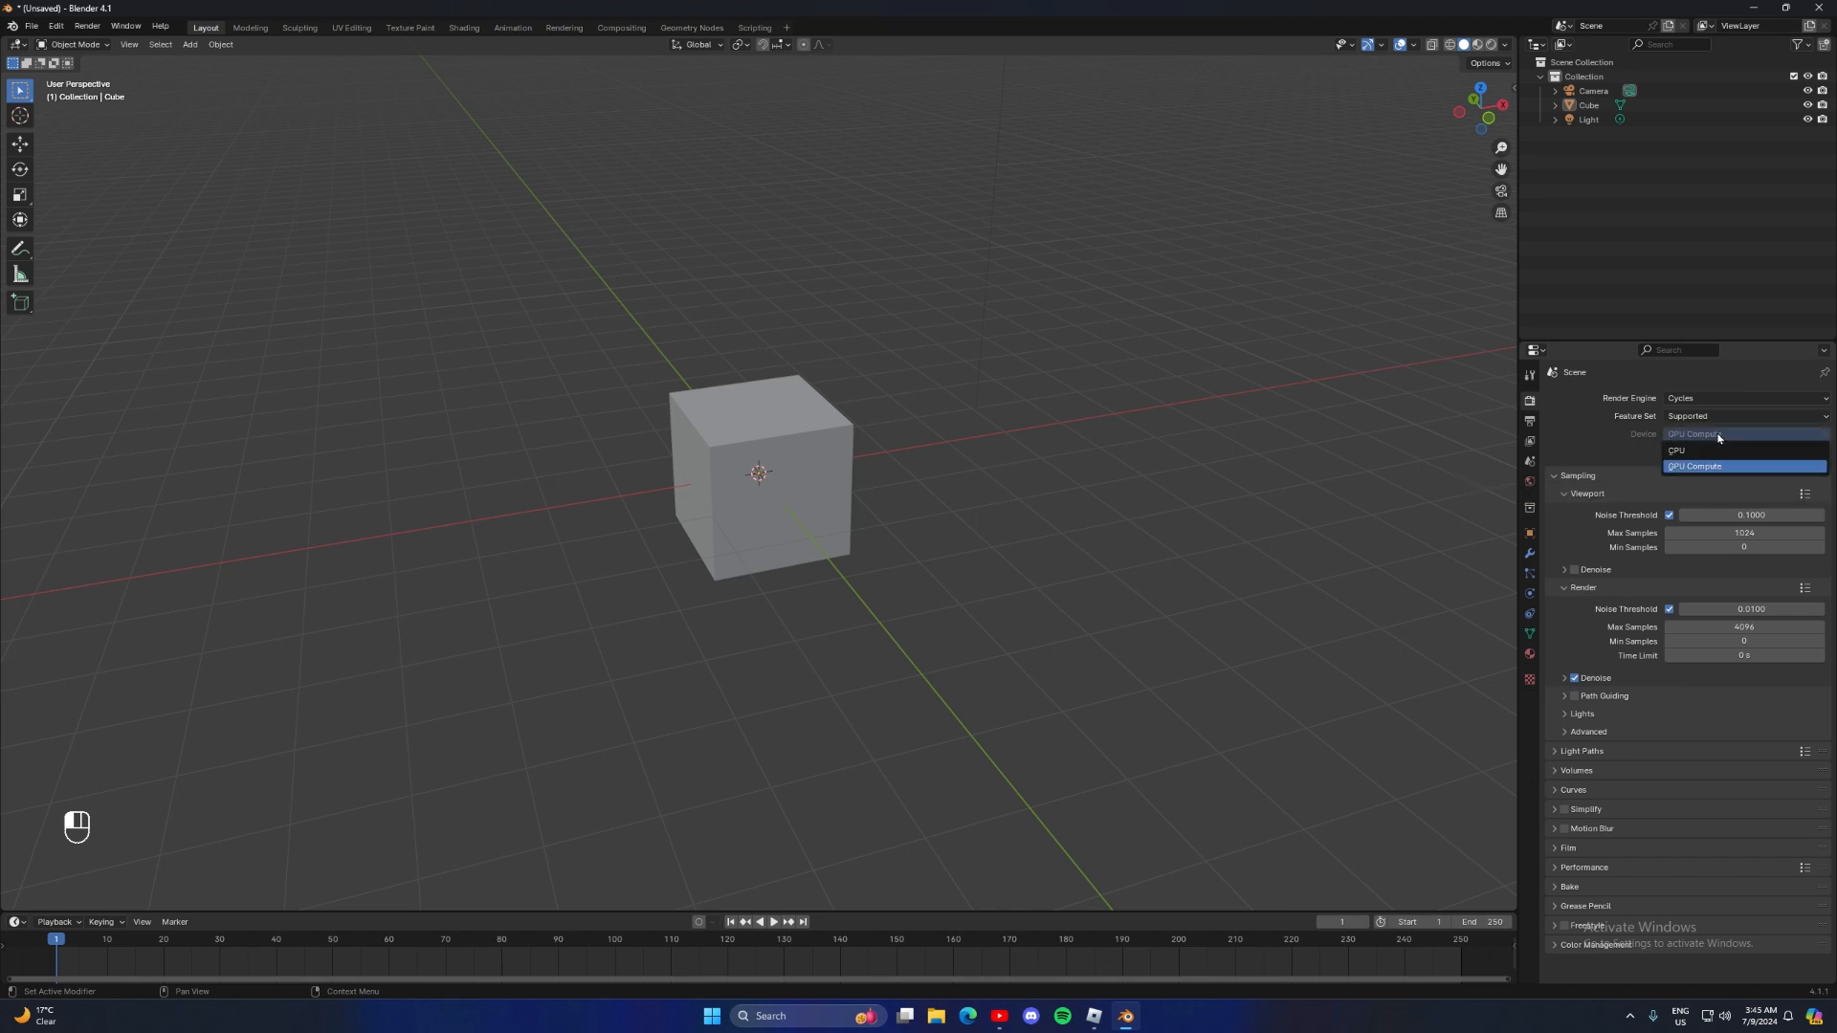
pyautogui.moveTo(1042, 332); pyautogui.dragTo(886, 369, button='middle')
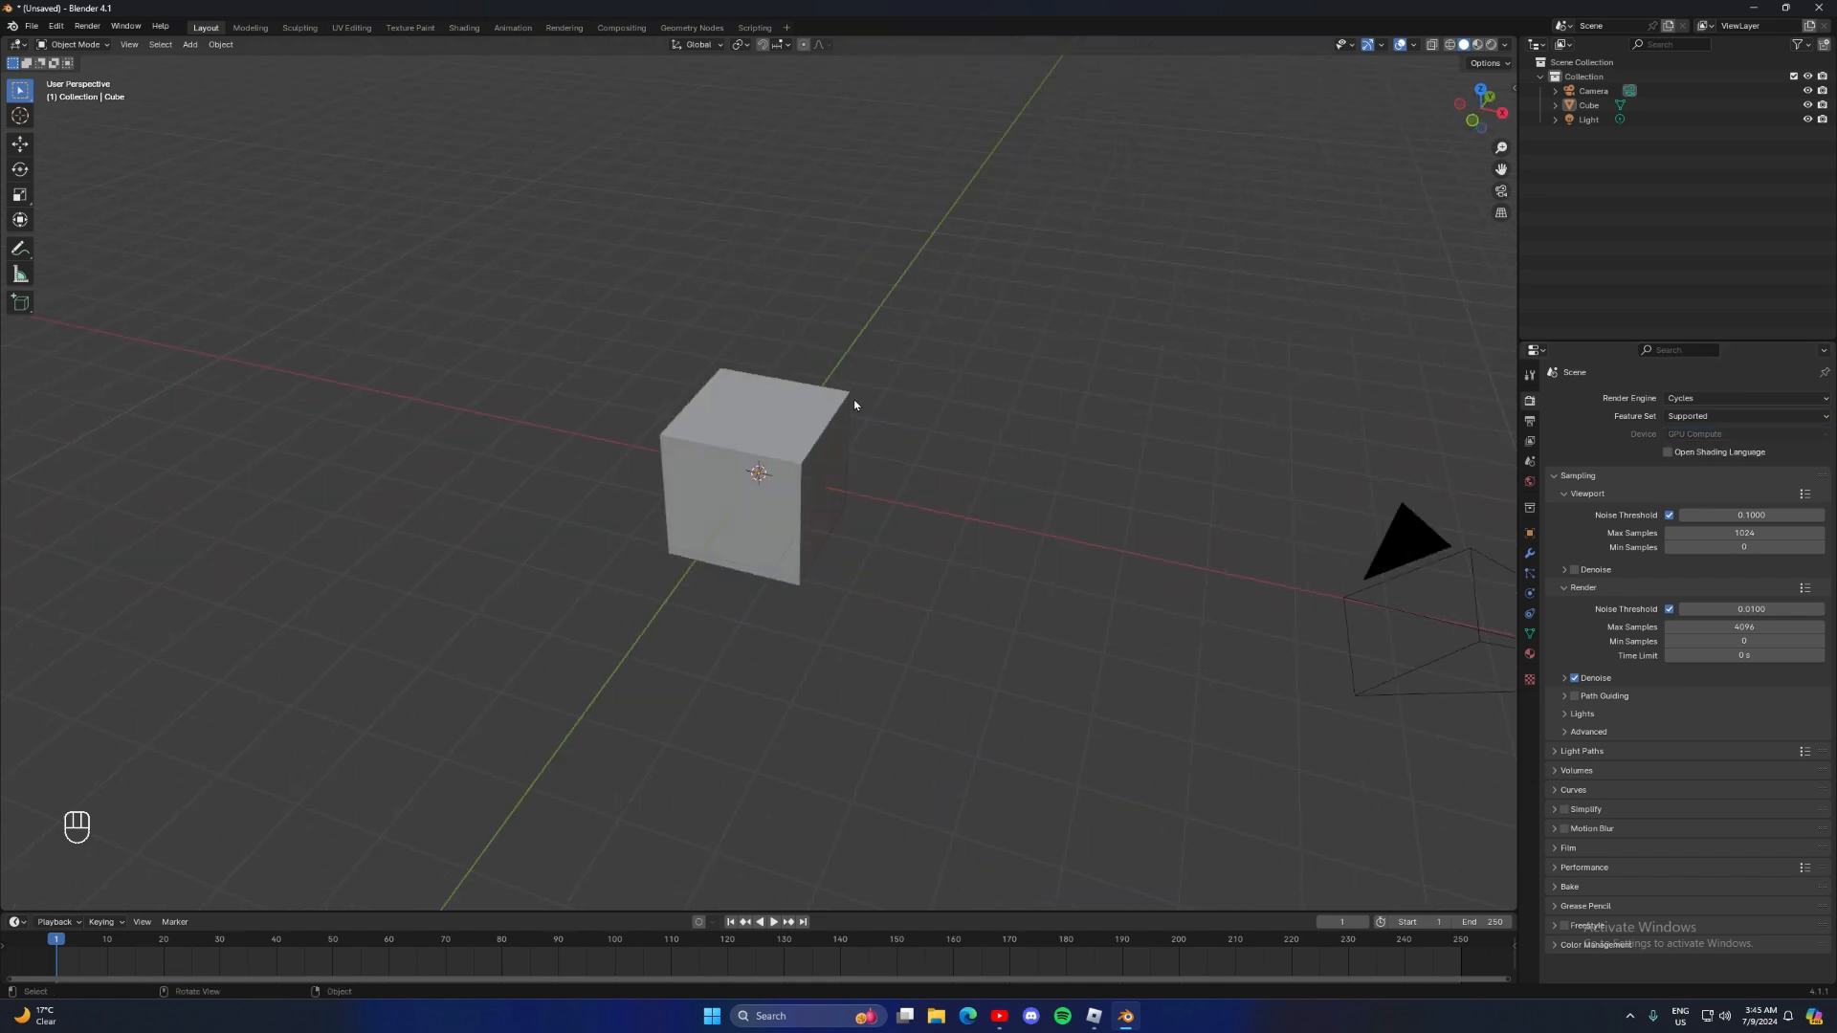
# Select the default cube and switch it to Edit Mode
pyautogui.click(828, 446)
pyautogui.moveTo(997, 422); pyautogui.dragTo(735, 410, button='middle')
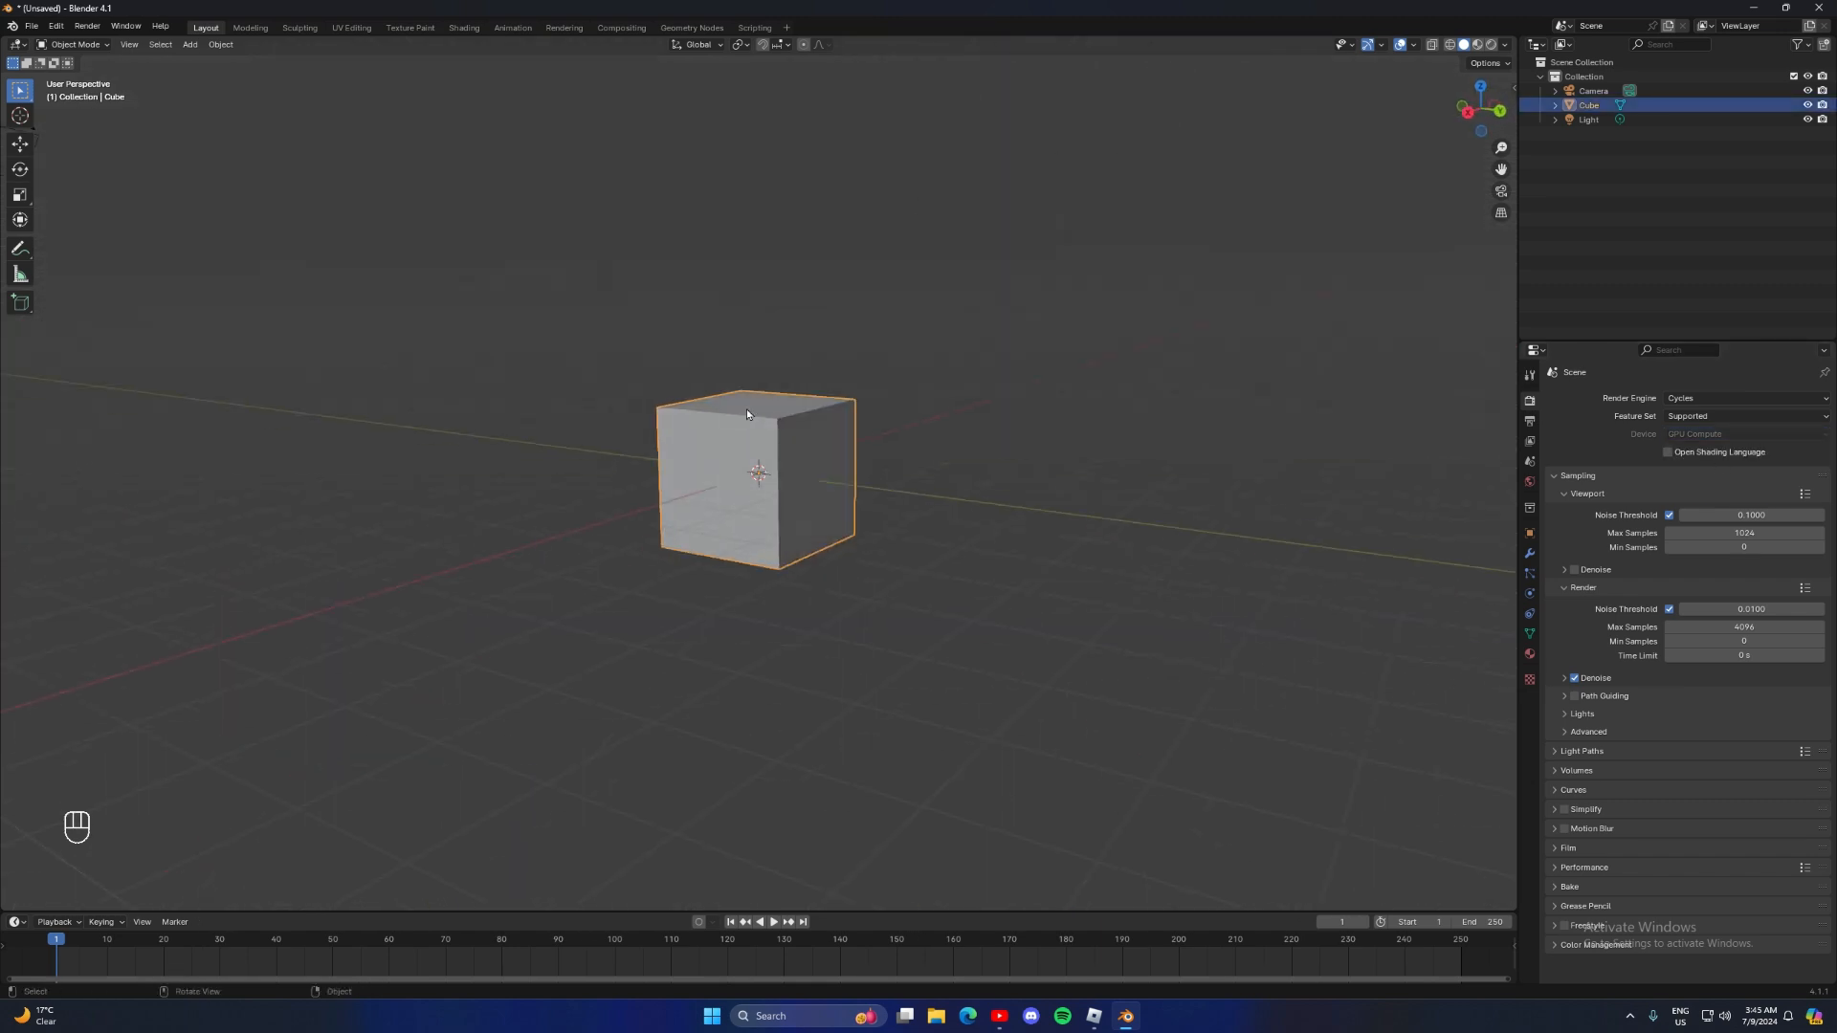
pyautogui.click(77, 44)
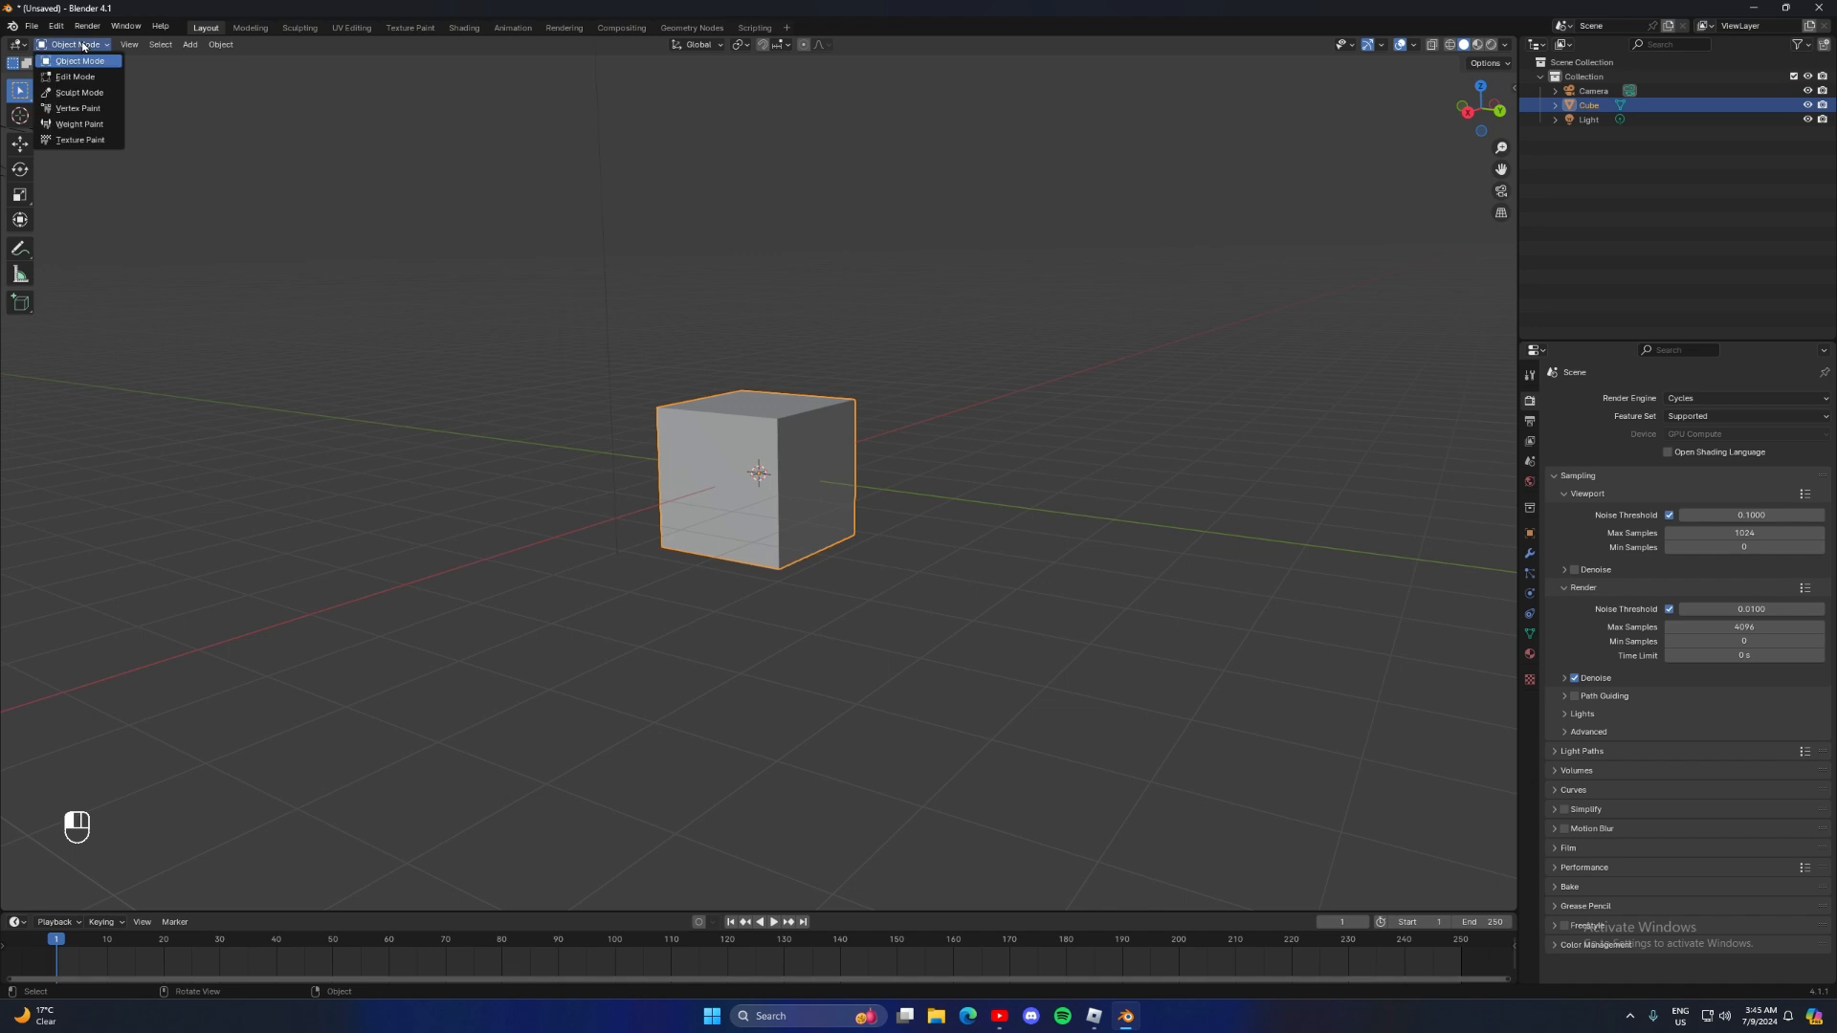
pyautogui.click(84, 43)
pyautogui.click(77, 76)
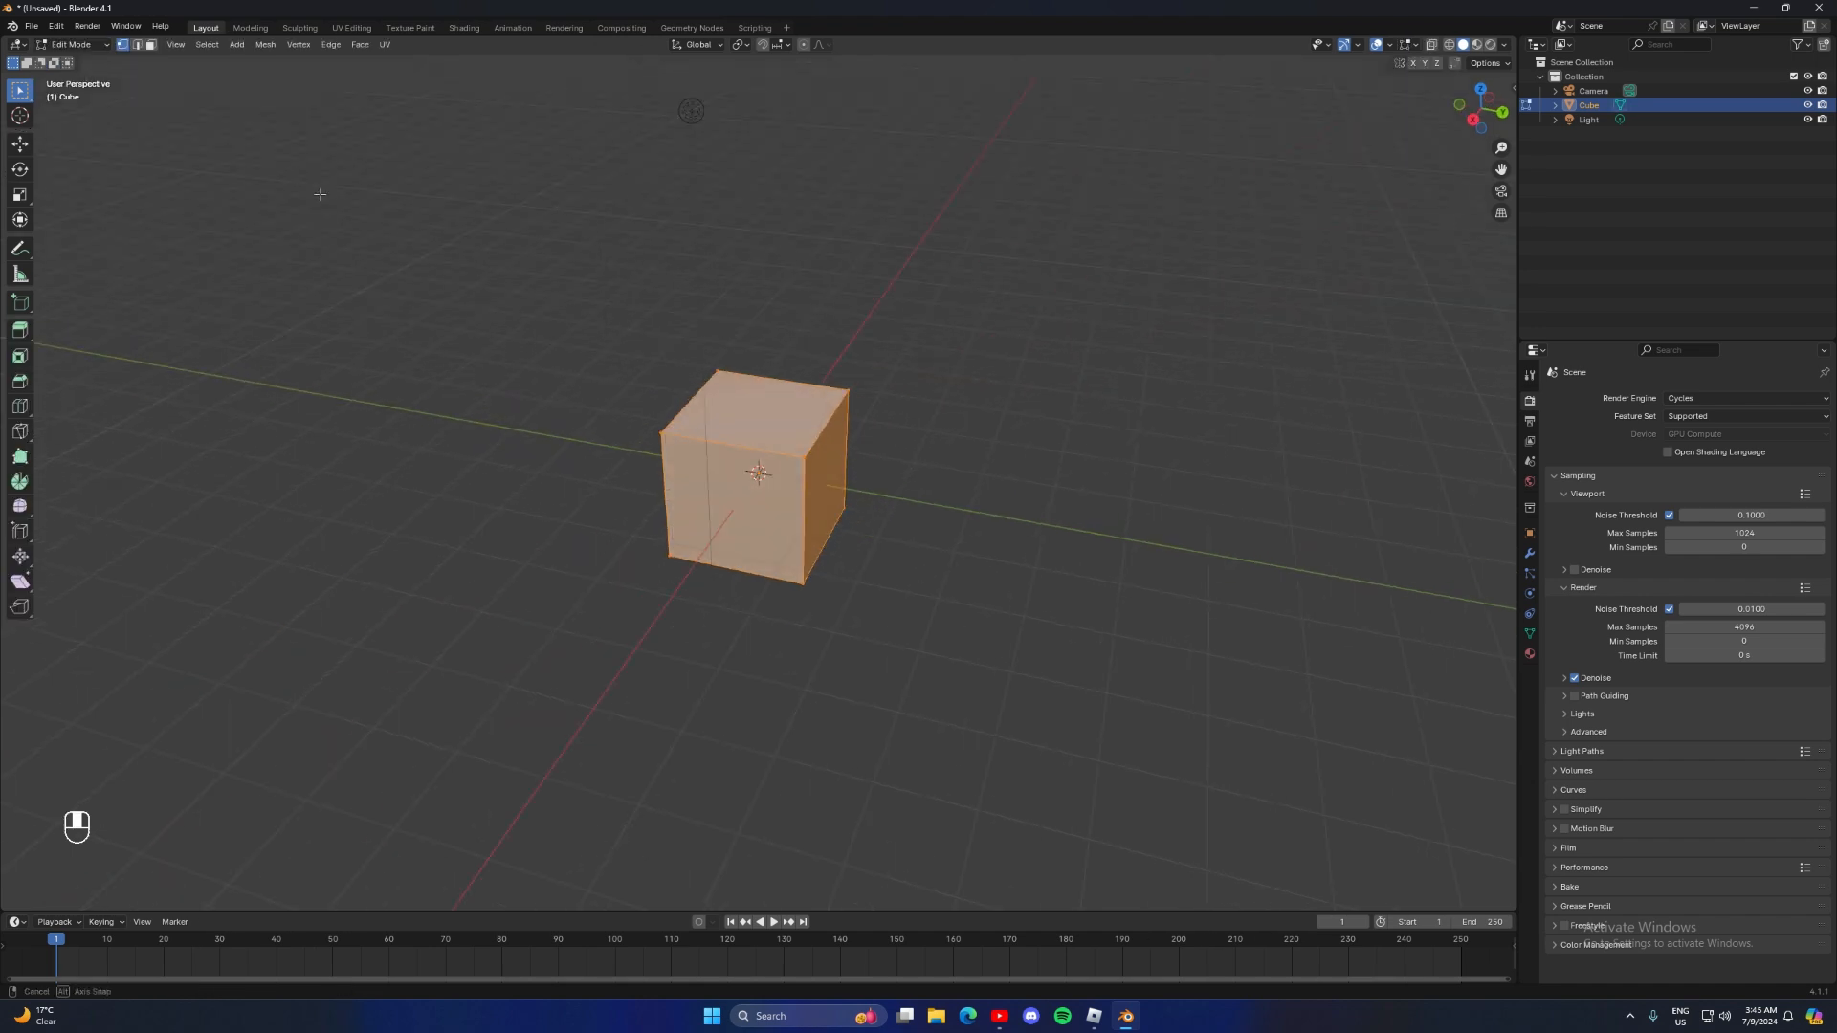
# Bevel all edges of the cube with a single segment about 0.14 m wide
pyautogui.moveTo(307, 185); pyautogui.dragTo(360, 209, button='middle')
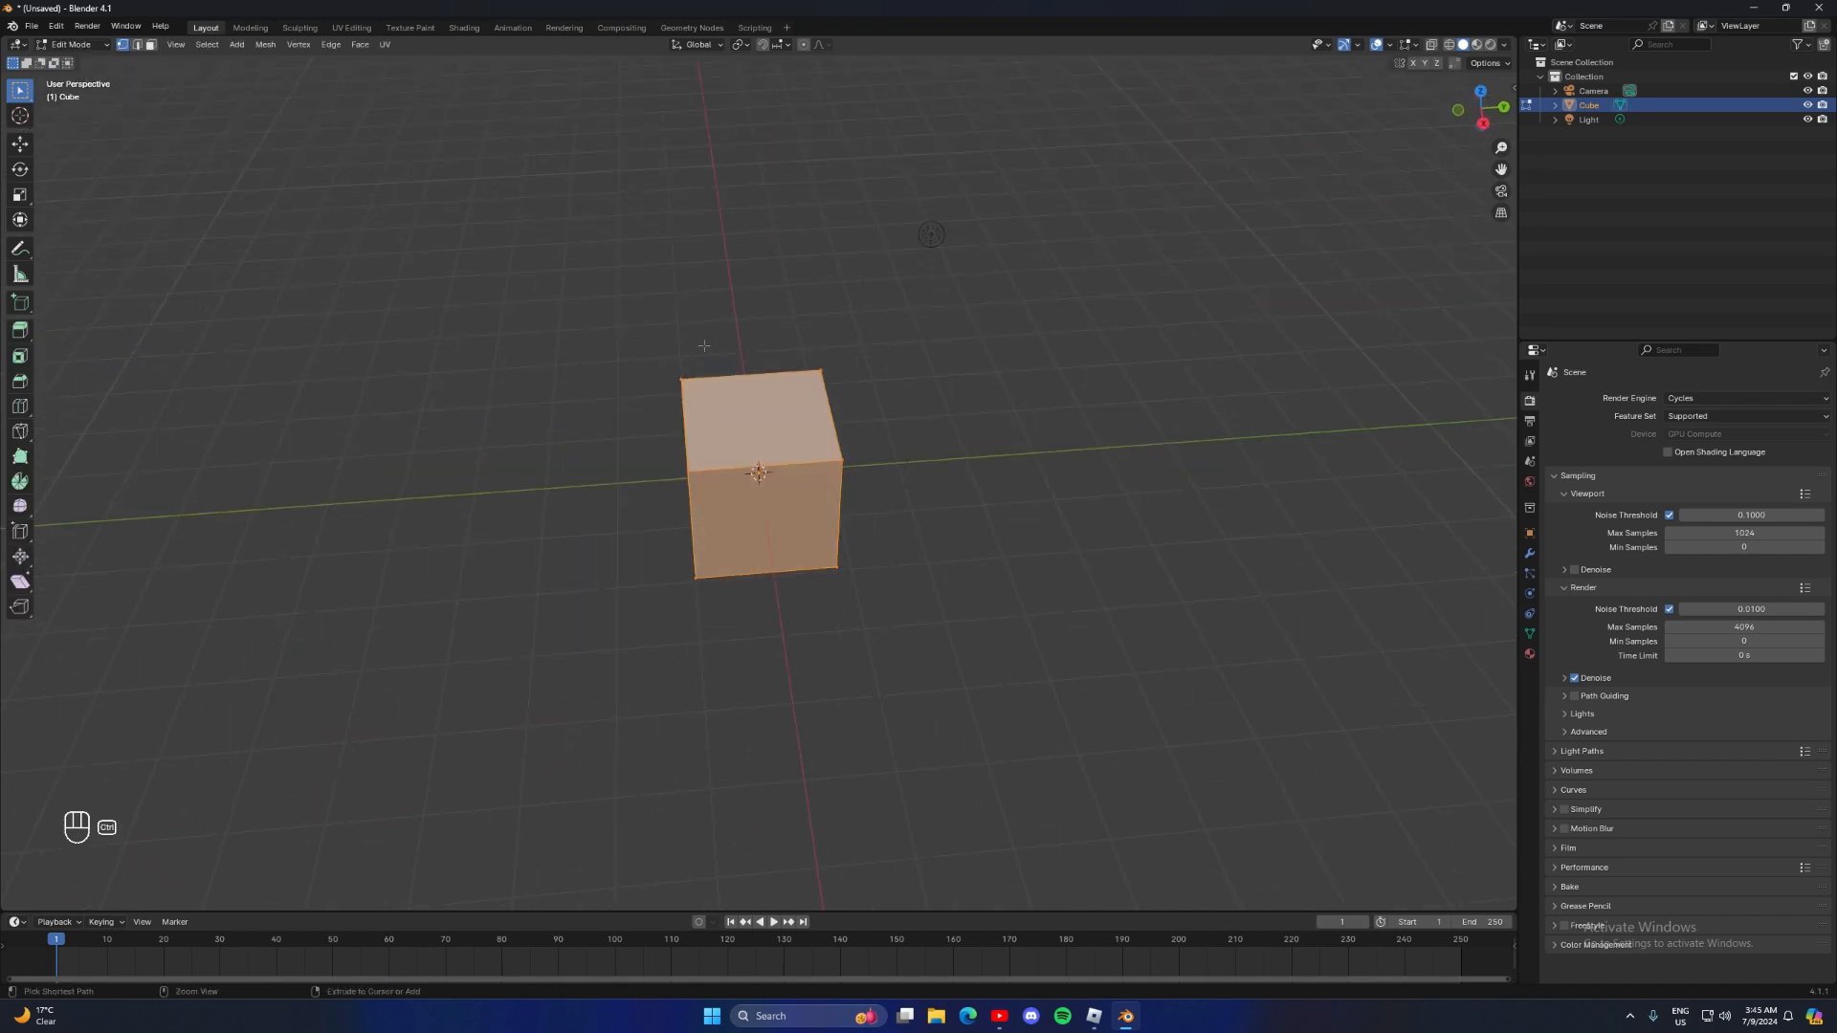
pyautogui.hotkey('ctrl', 'b')
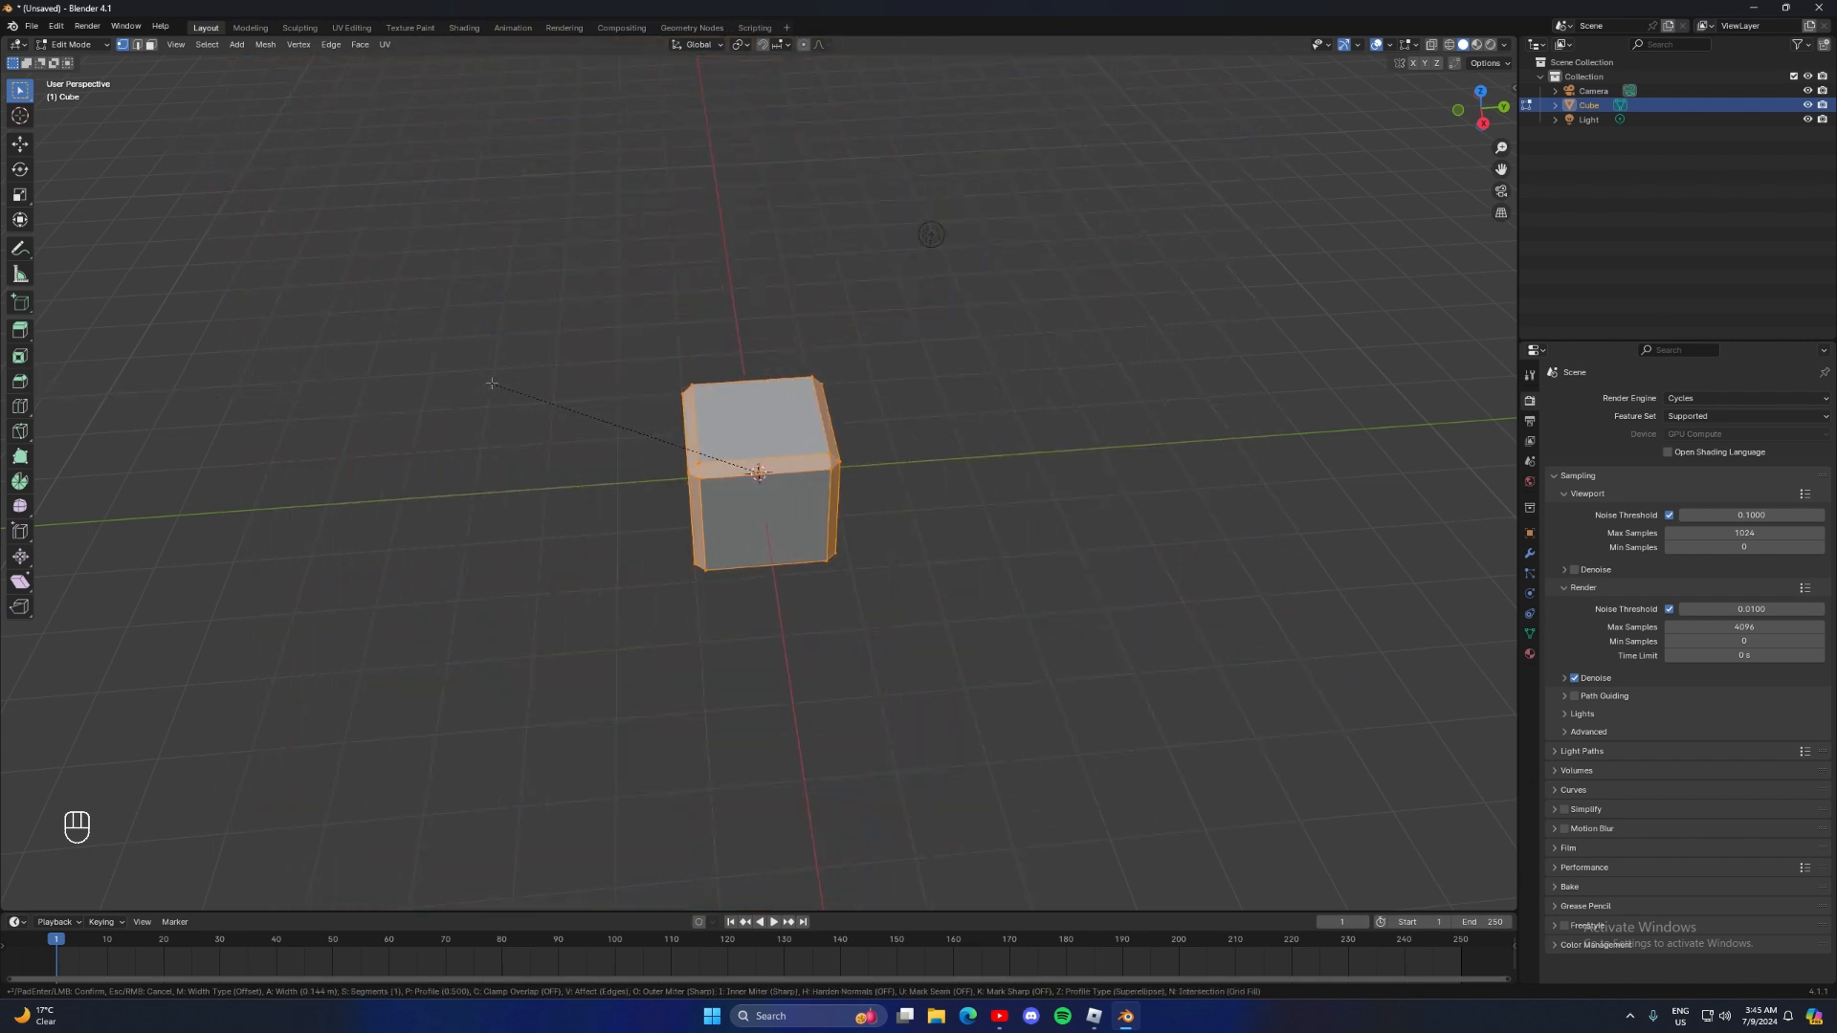
pyautogui.click(493, 384)
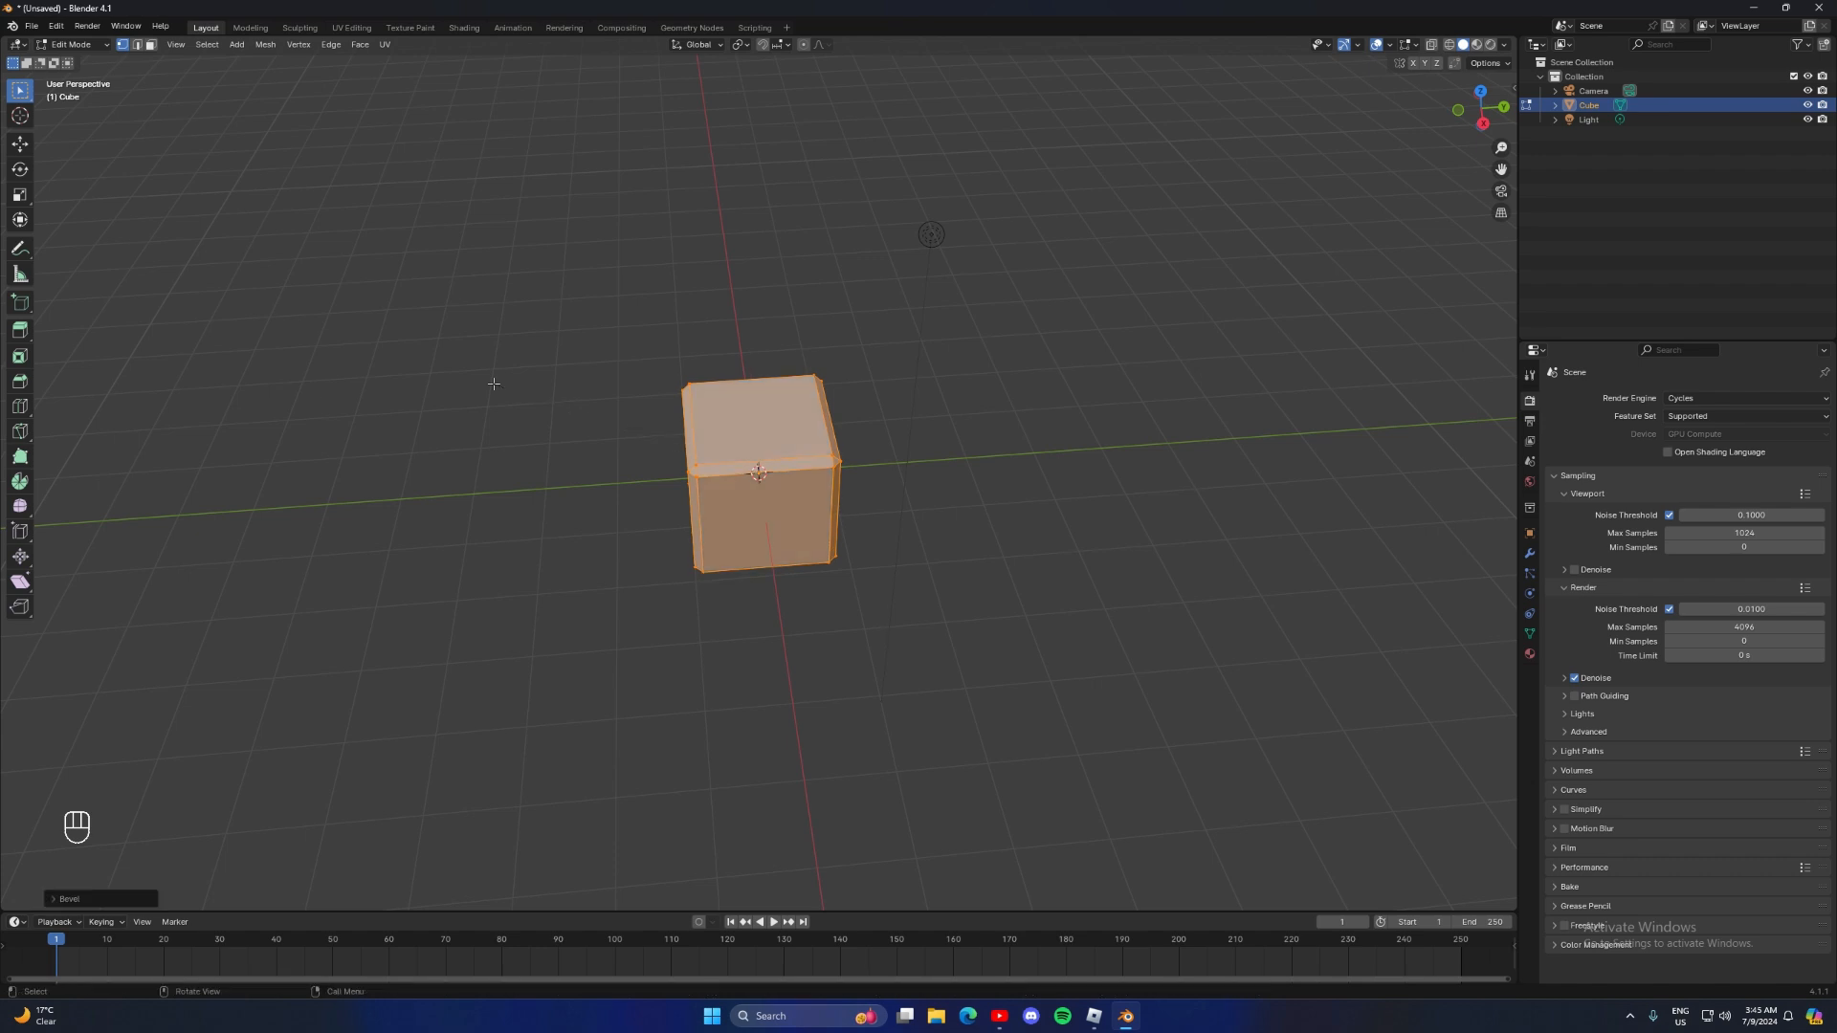
pyautogui.moveTo(493, 384); pyautogui.dragTo(603, 393, button='middle')
pyautogui.scroll(4, 604, 394)
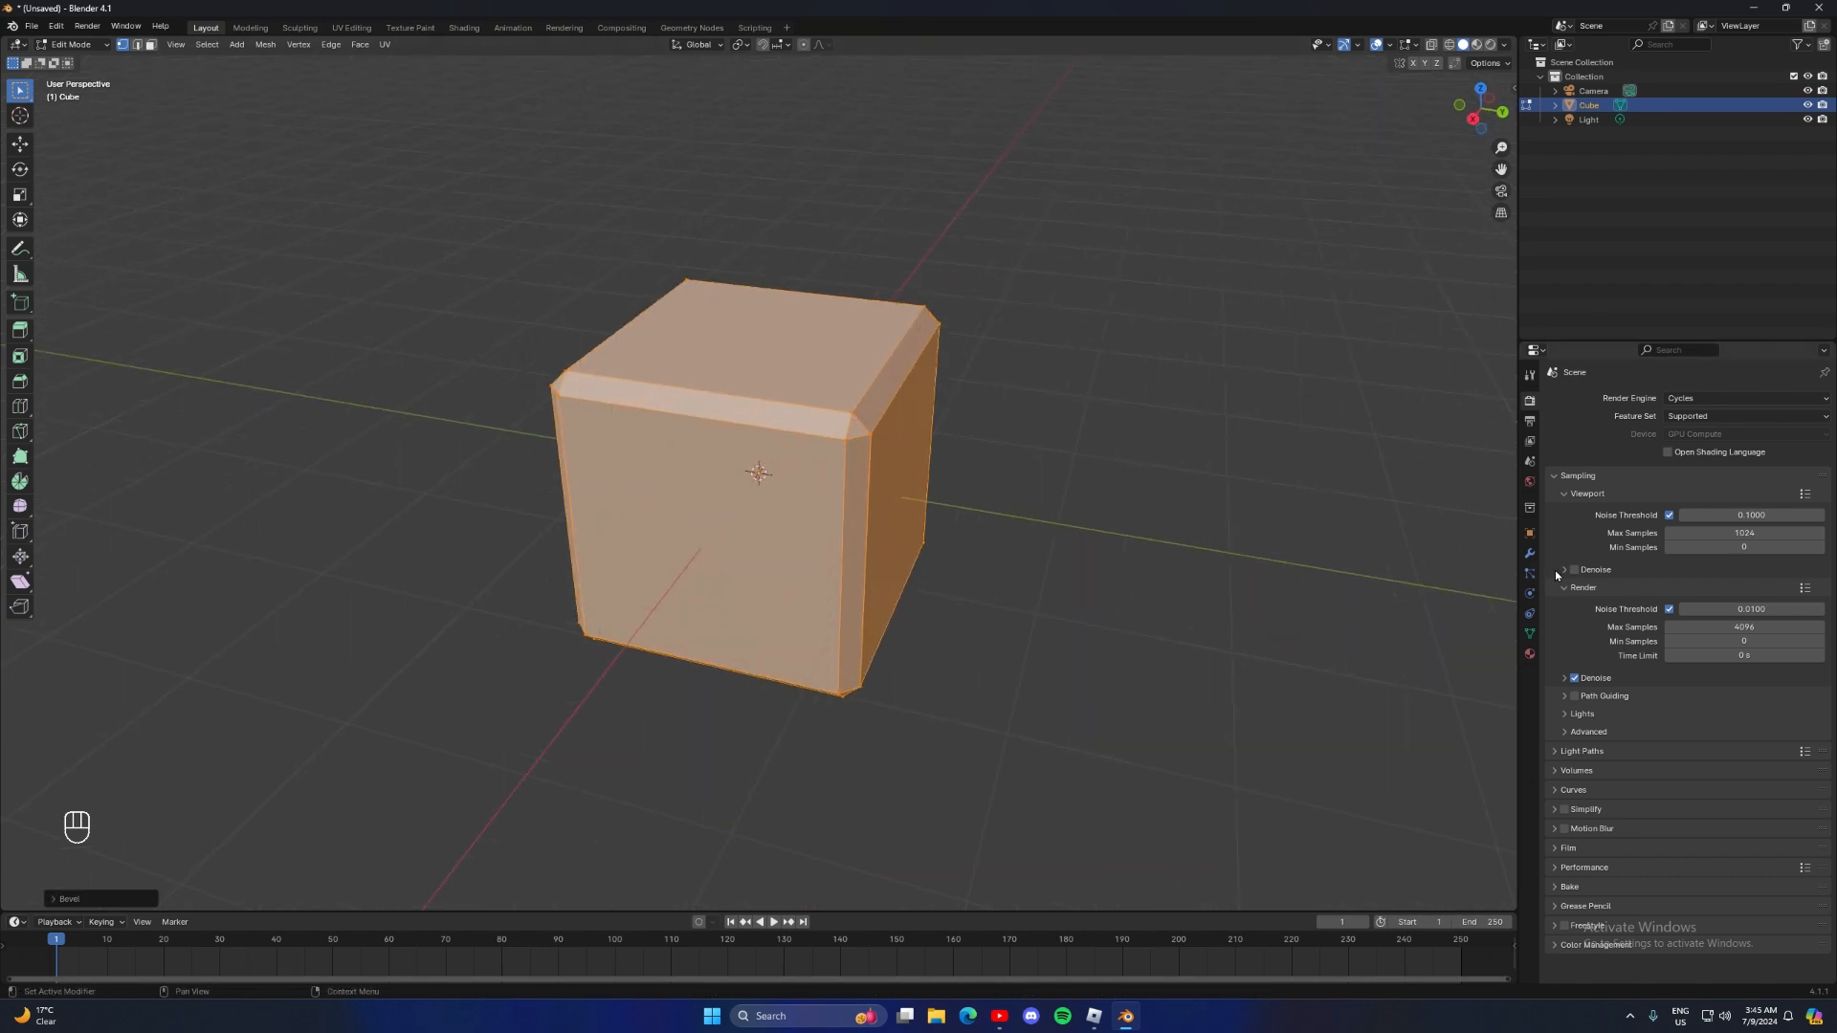
# Return to Object Mode and add a Subdivision Surface modifier to the beveled cube
pyautogui.click(1529, 553)
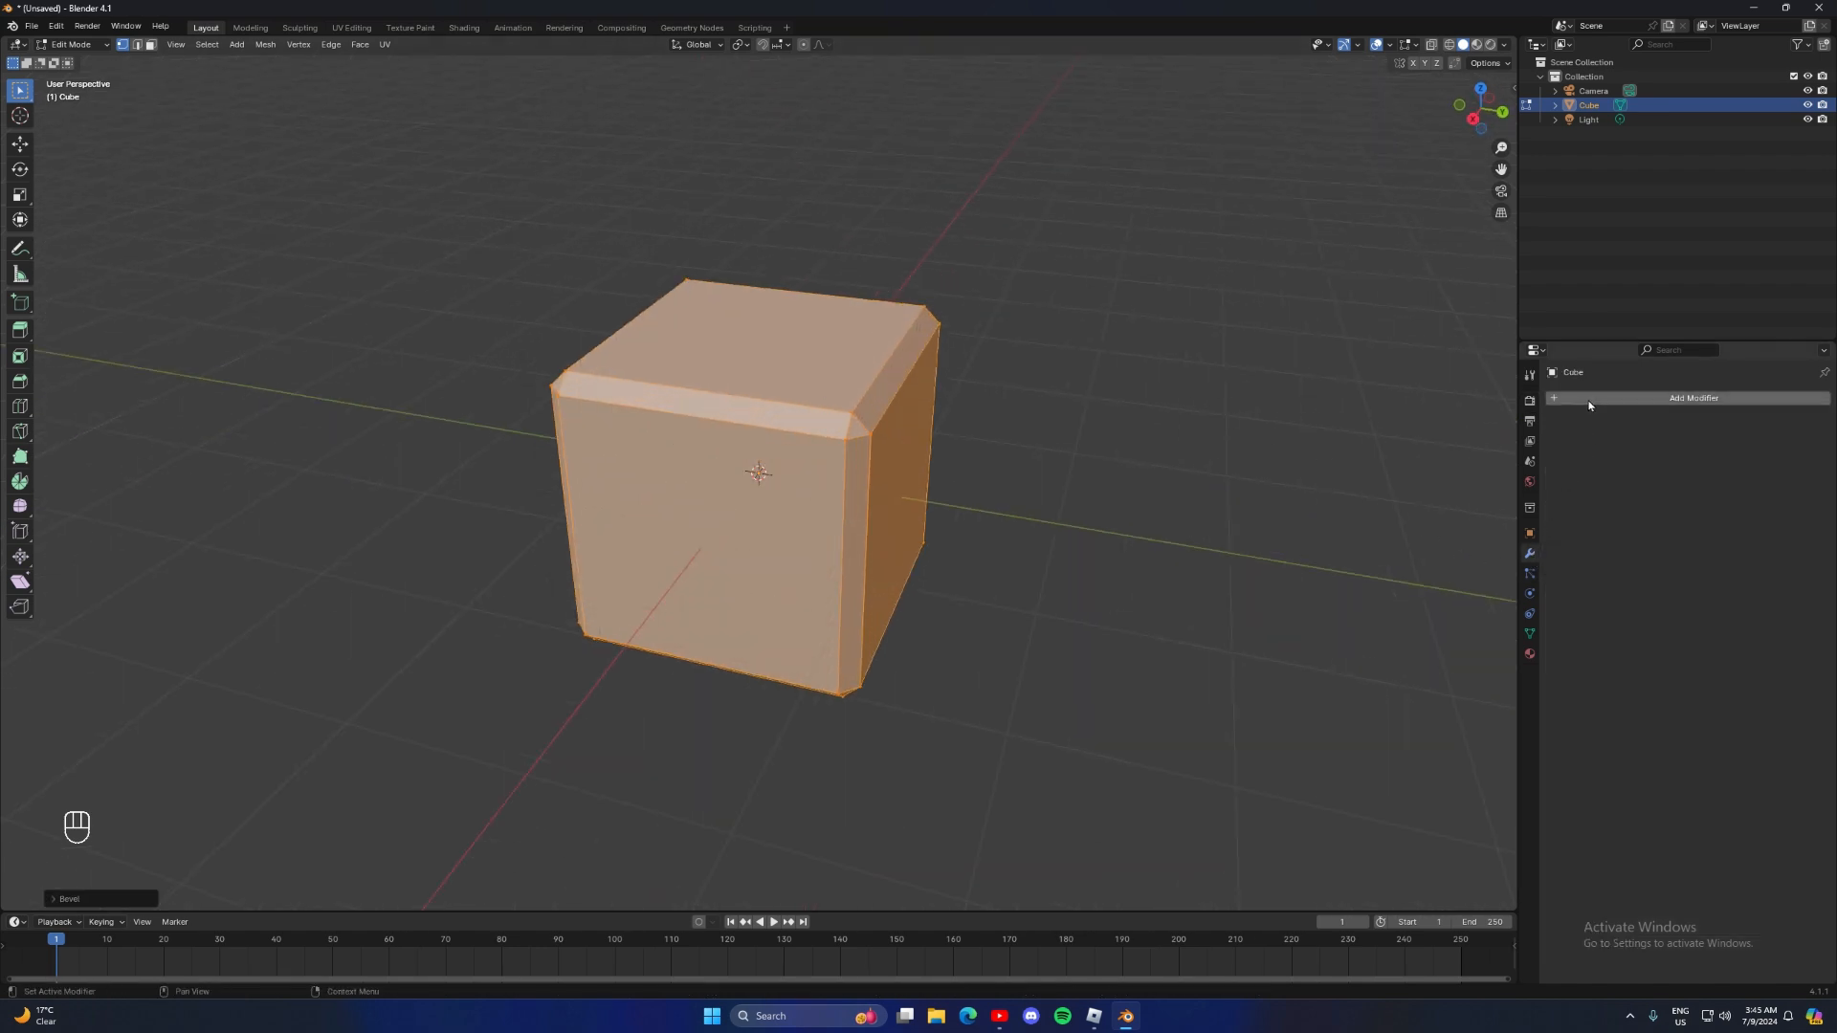
pyautogui.press('Tab')
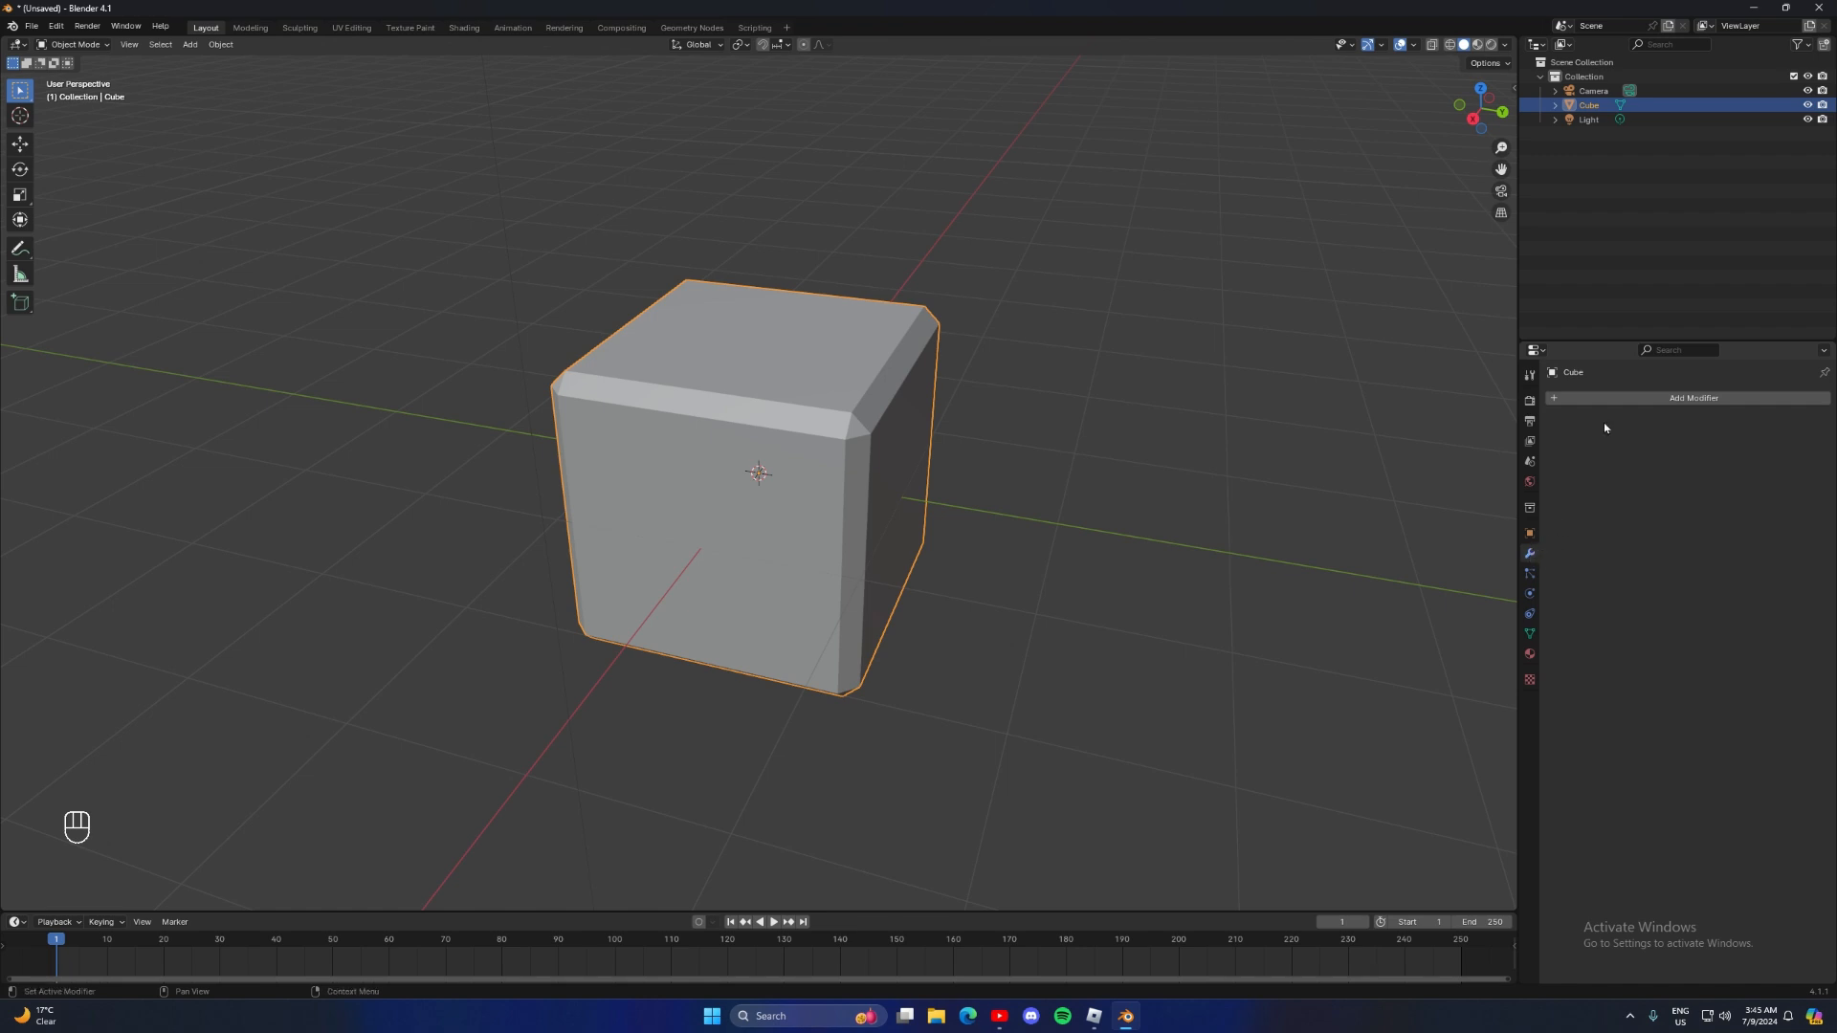
pyautogui.click(1616, 401)
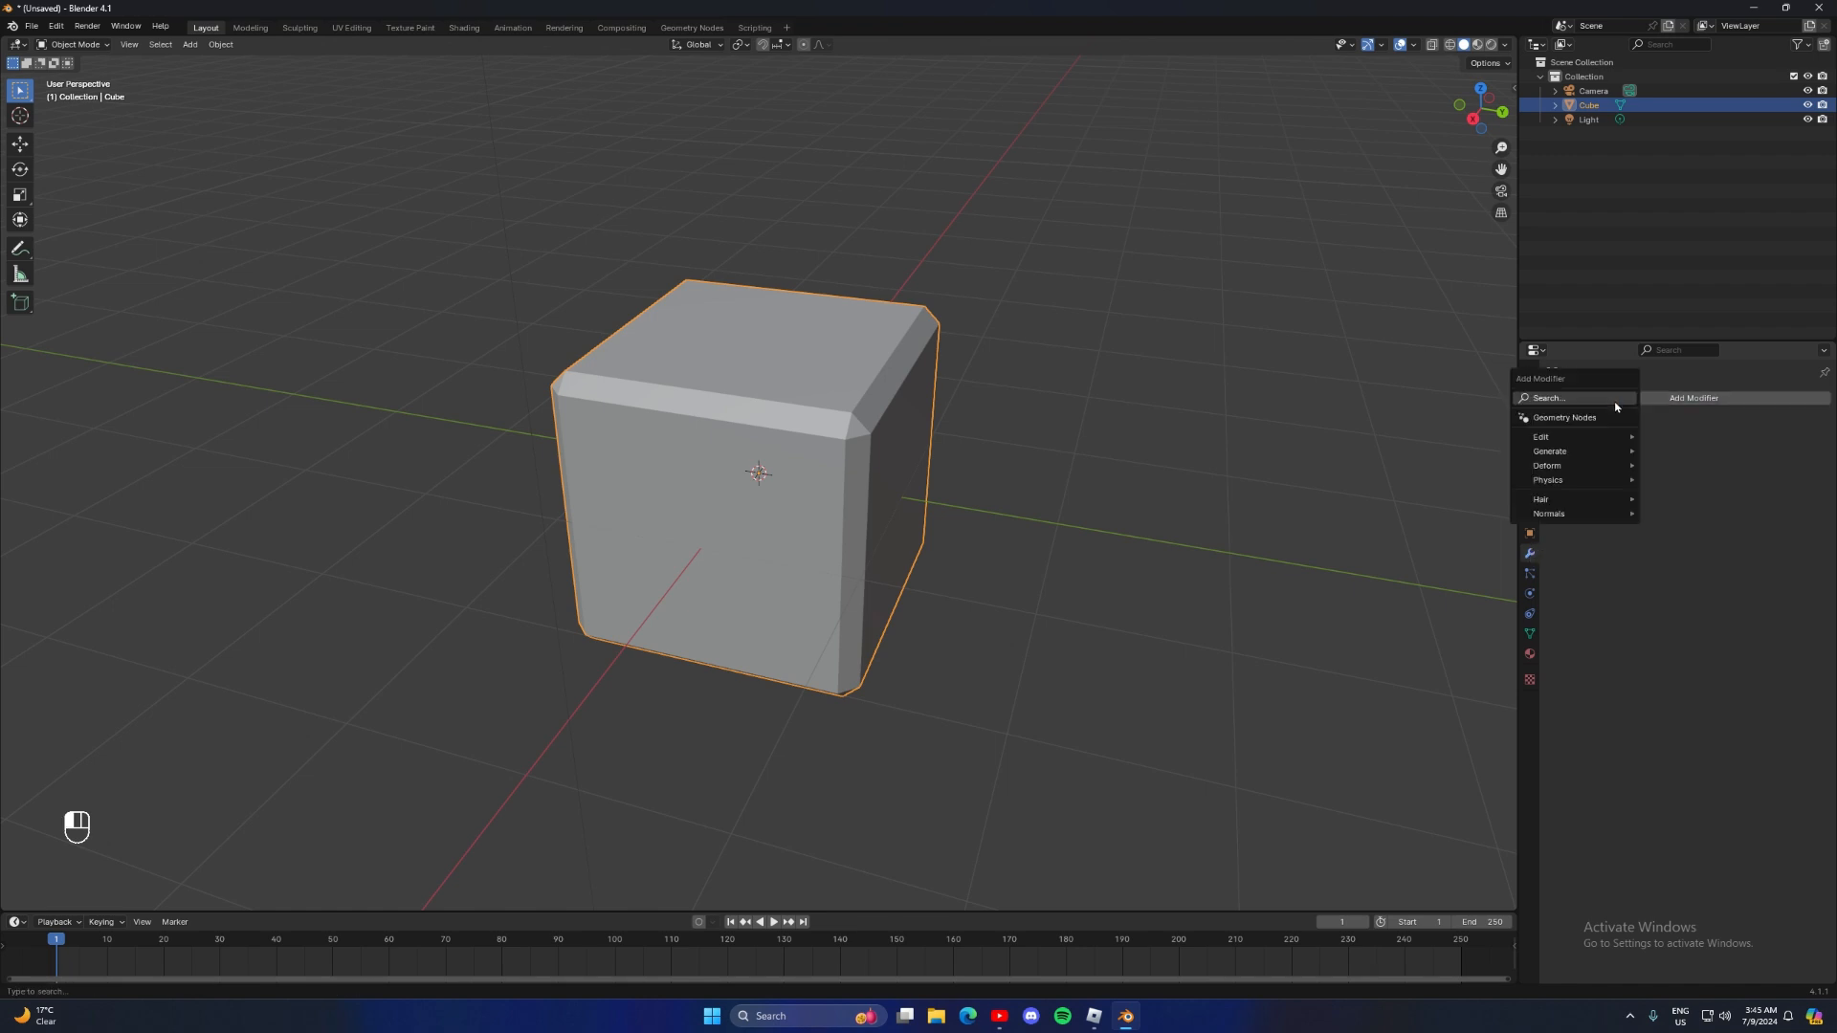
pyautogui.moveTo(1605, 451)
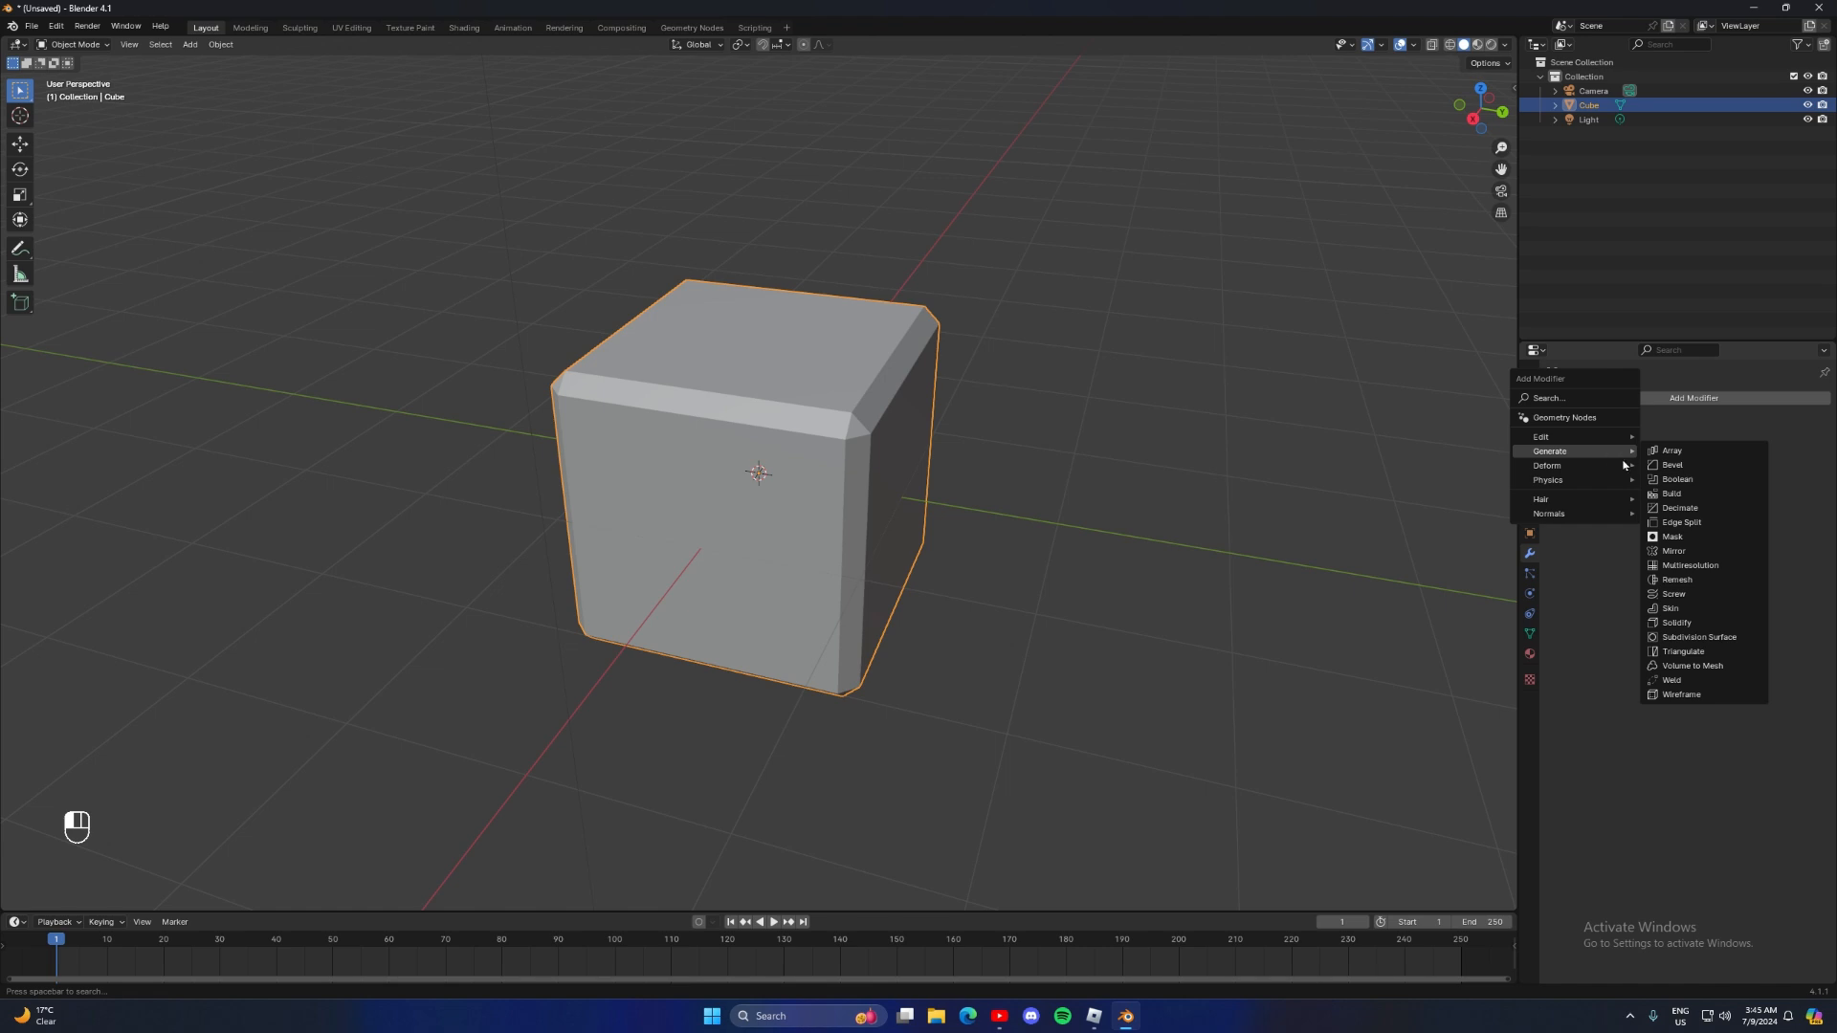
pyautogui.click(1692, 638)
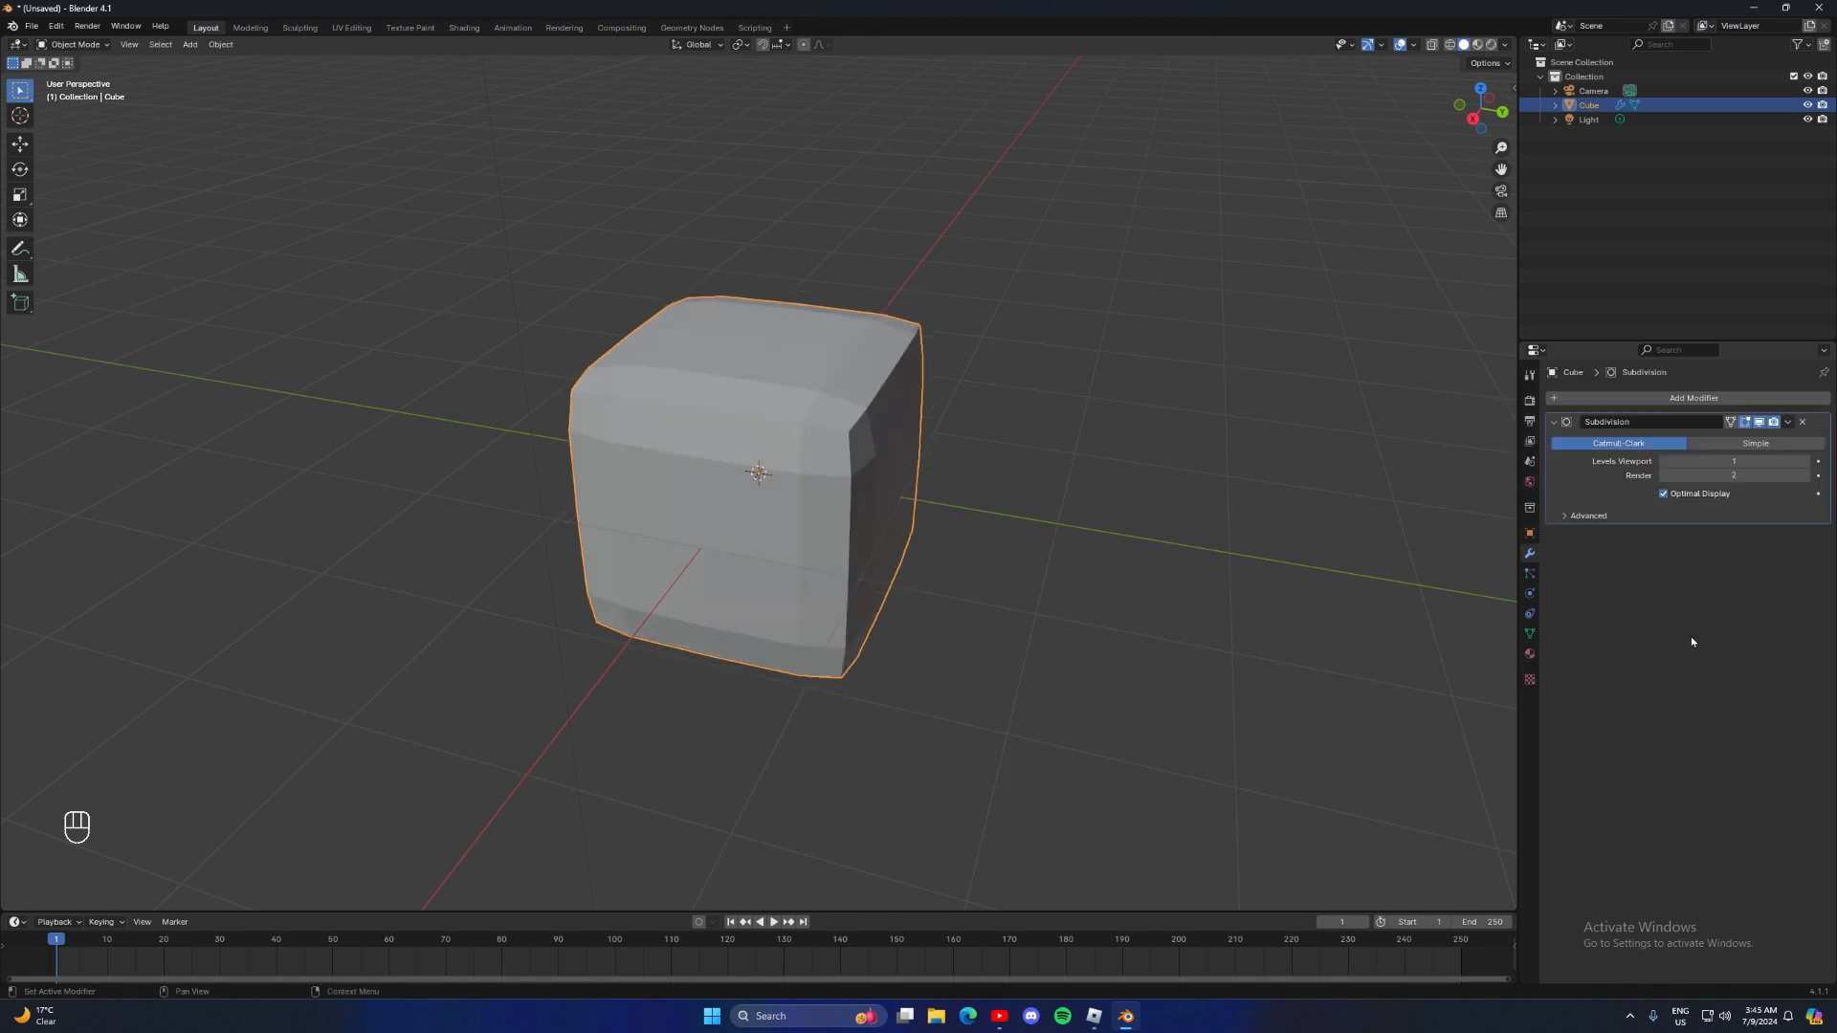
# Set the Subdivision modifier's viewport level to 4 and apply the modifier to the cube
pyautogui.click(1806, 462)
pyautogui.click(1807, 462)
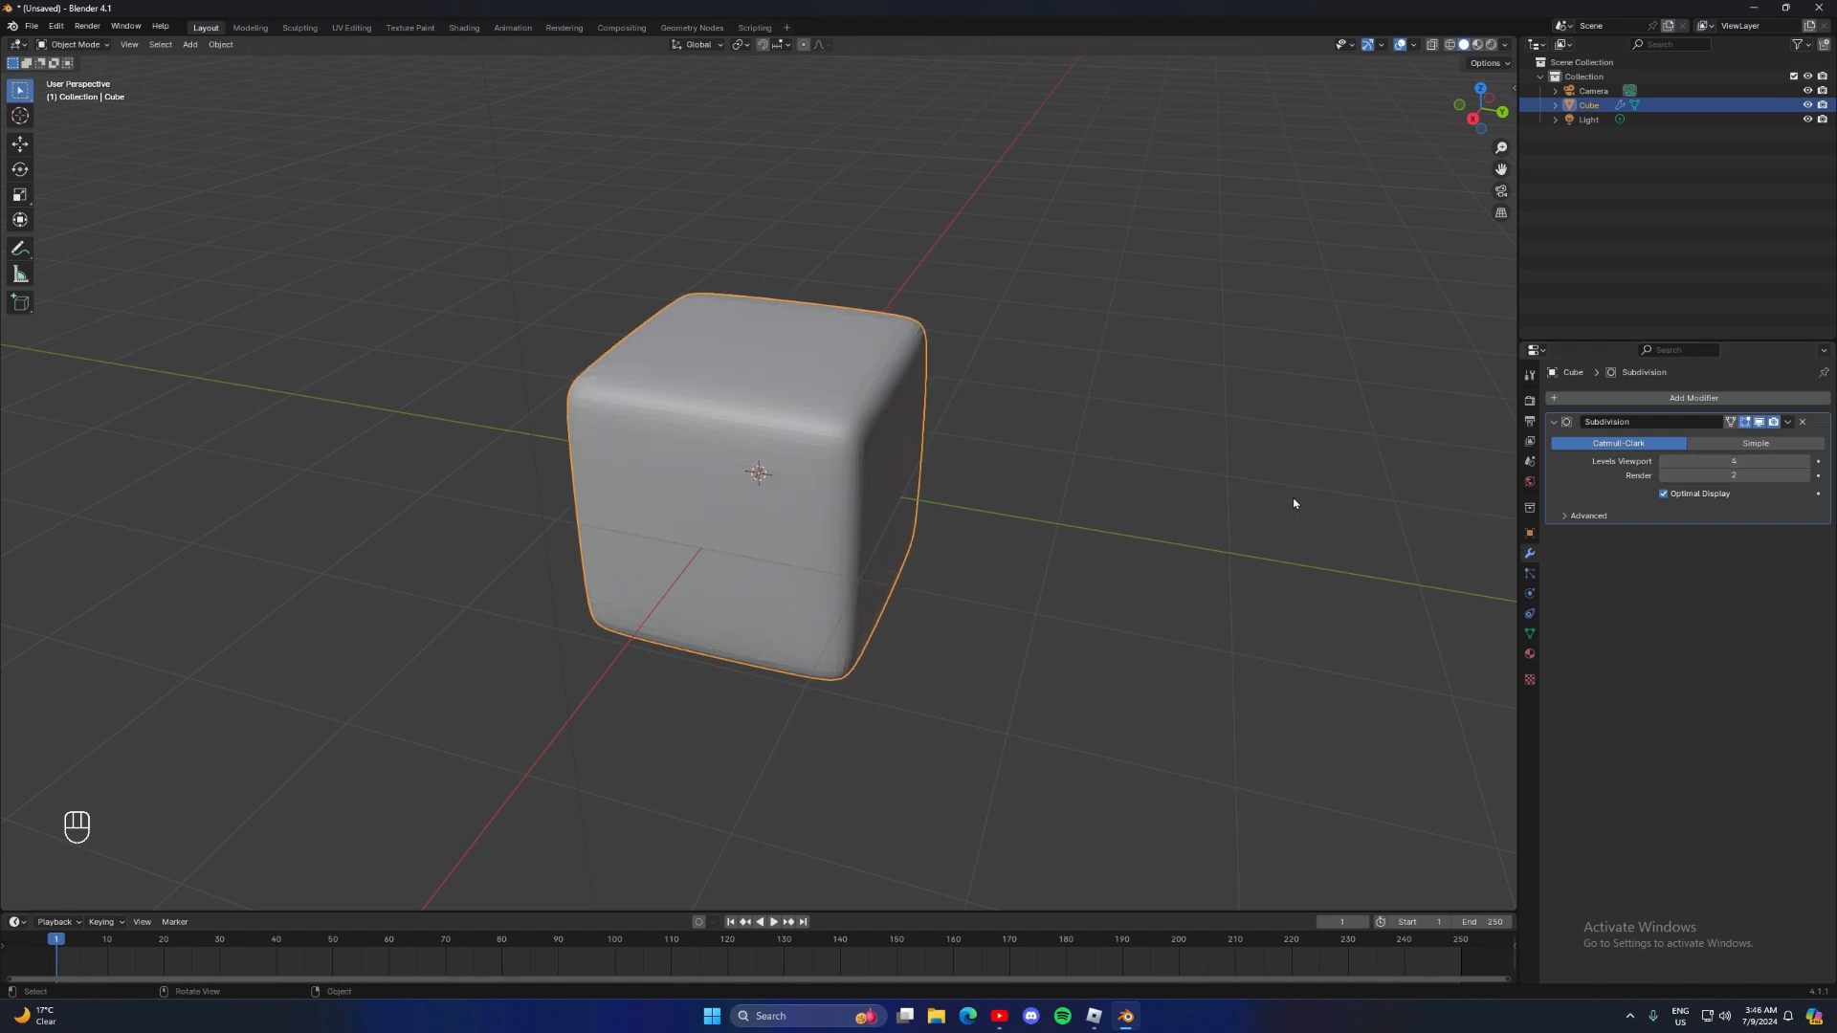
pyautogui.click(1807, 462)
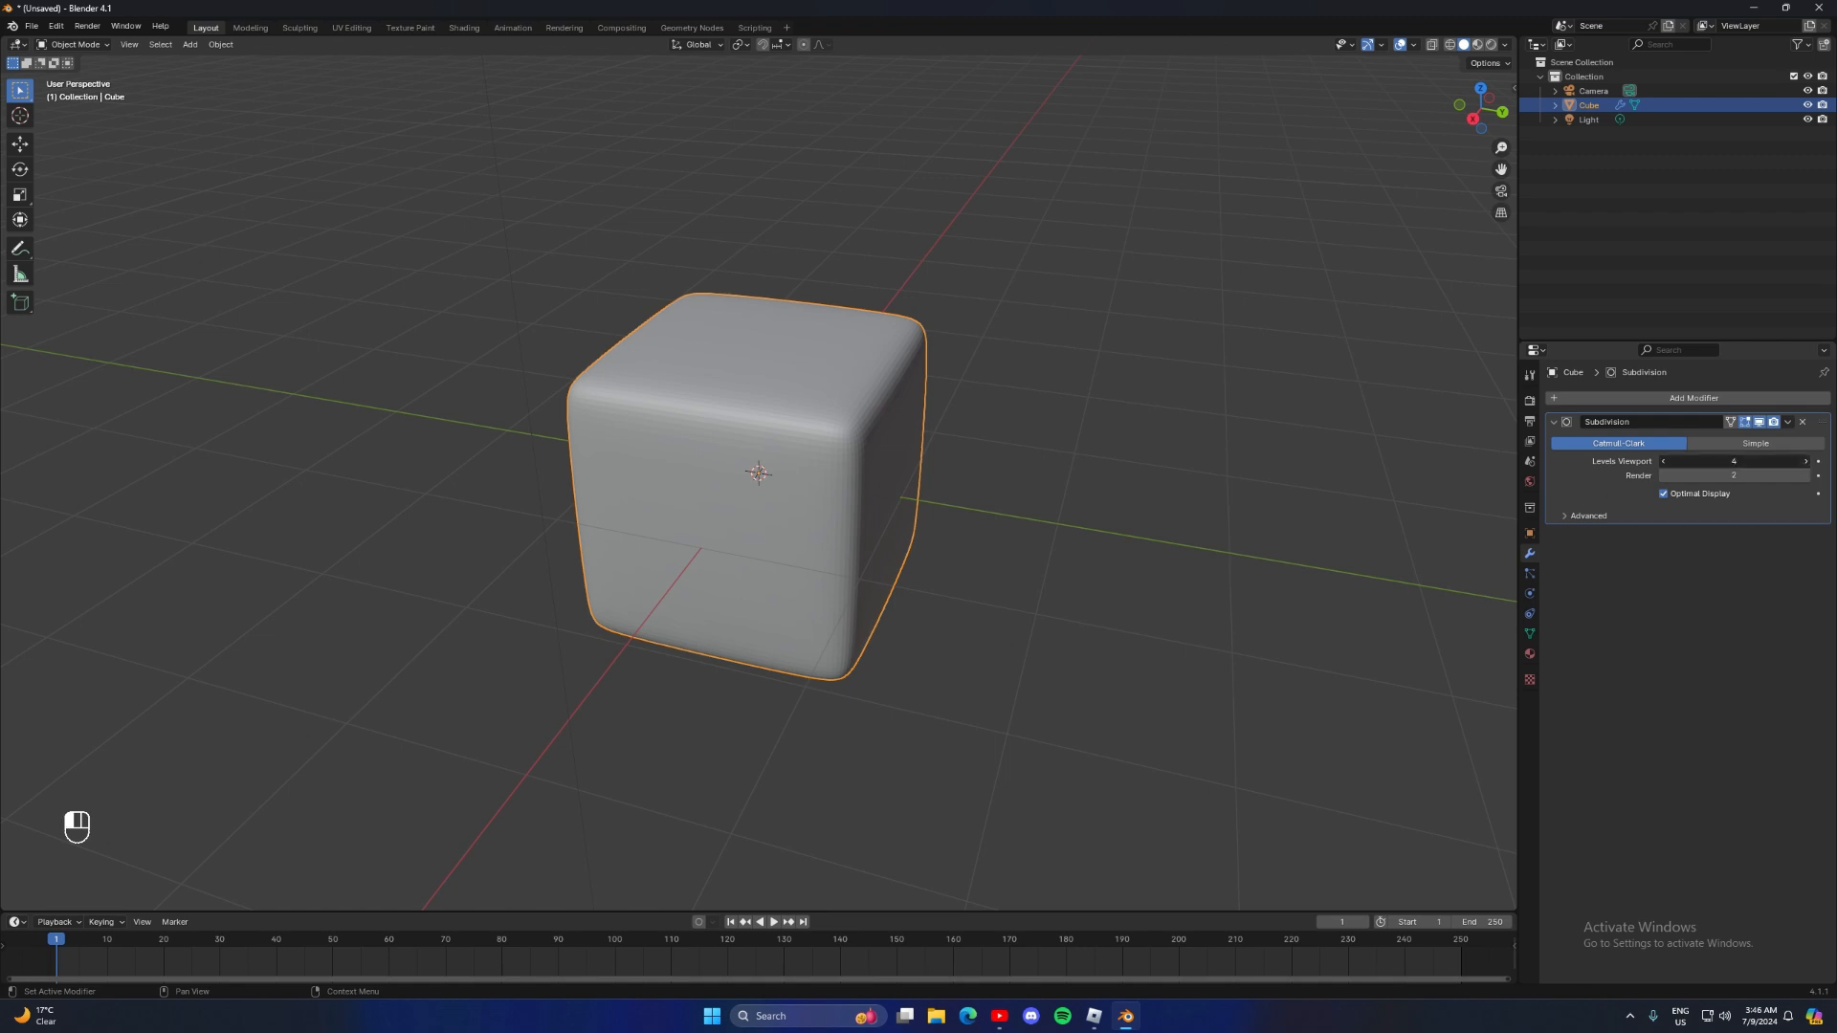
pyautogui.click(1666, 463)
pyautogui.click(1666, 464)
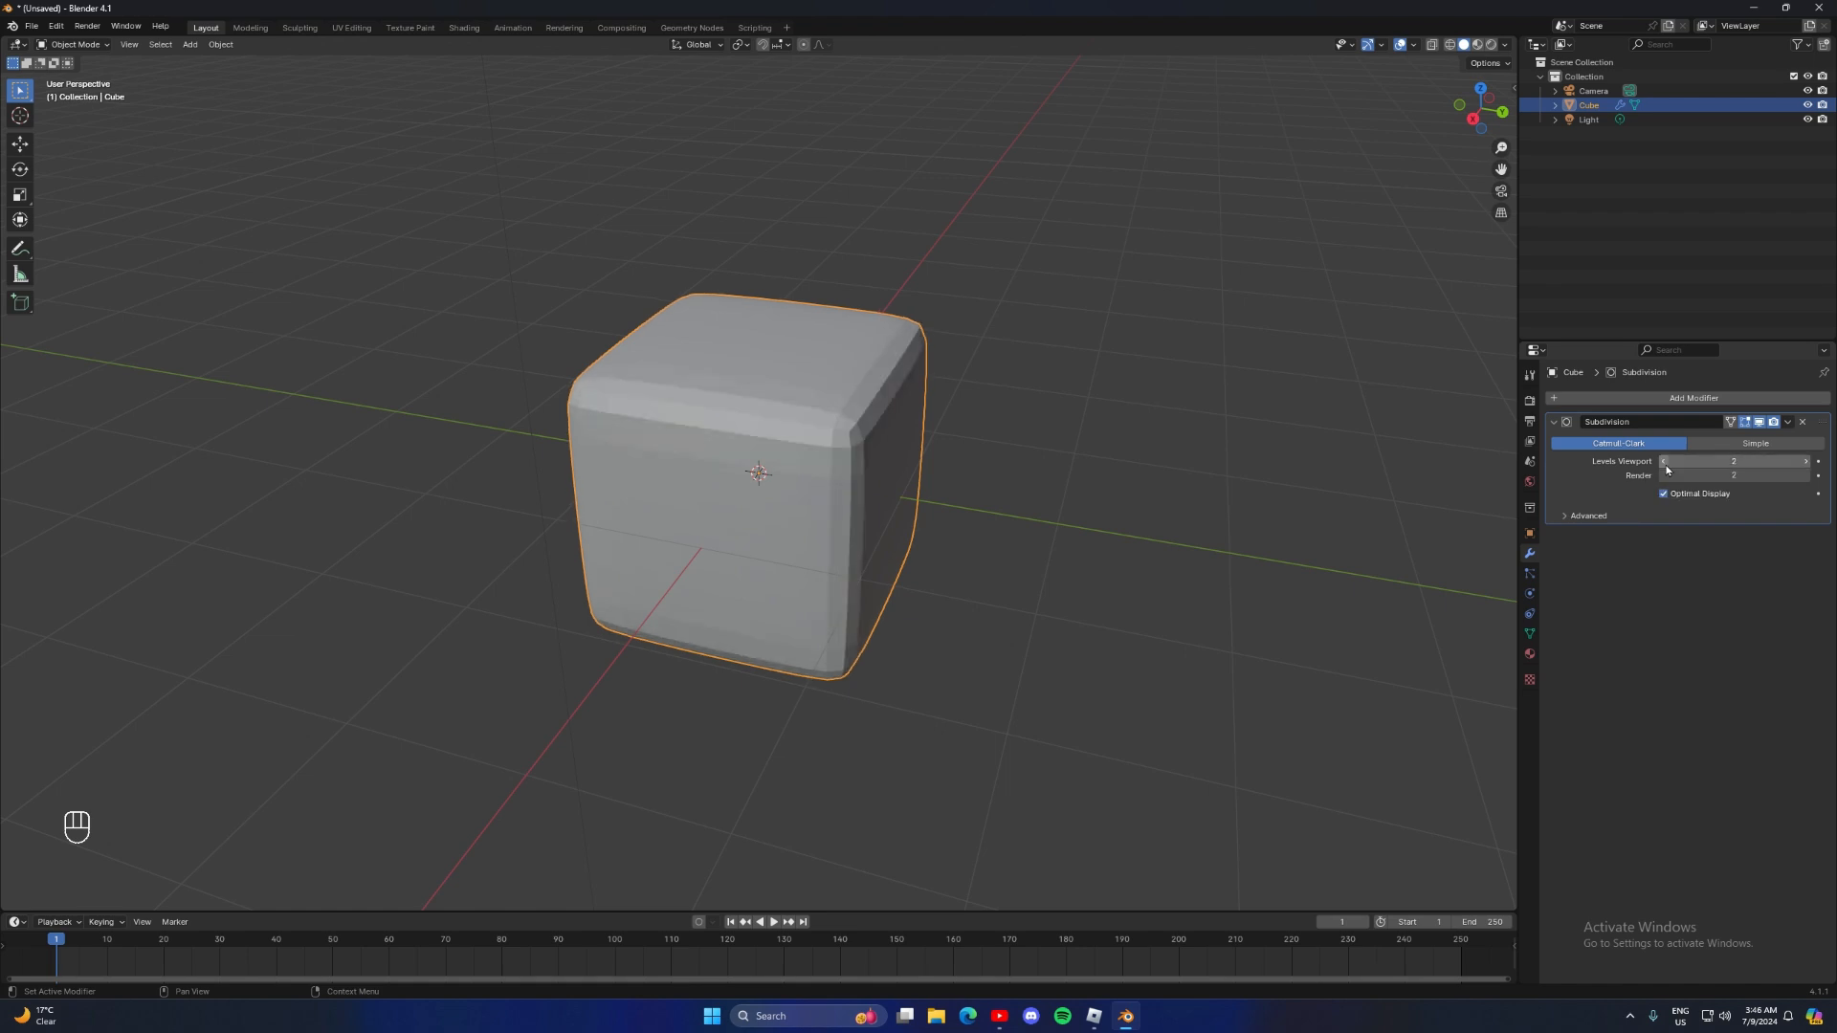
pyautogui.click(1806, 462)
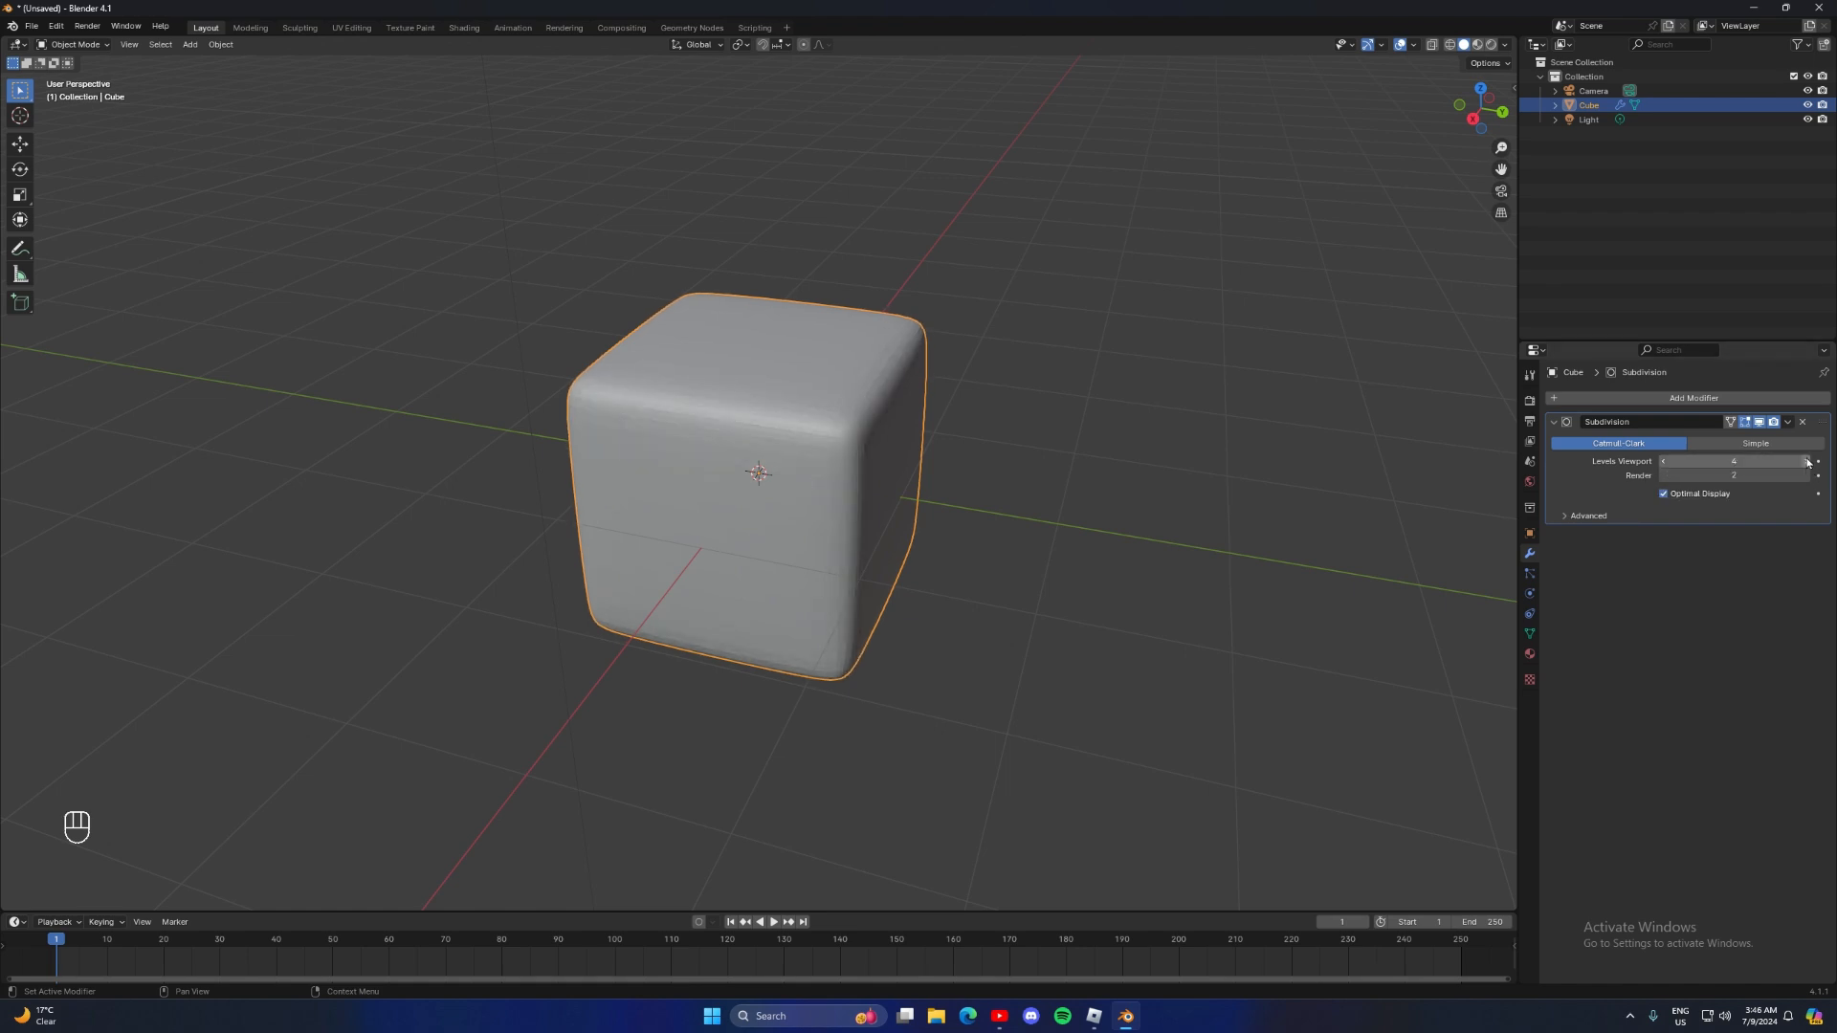
pyautogui.click(1790, 424)
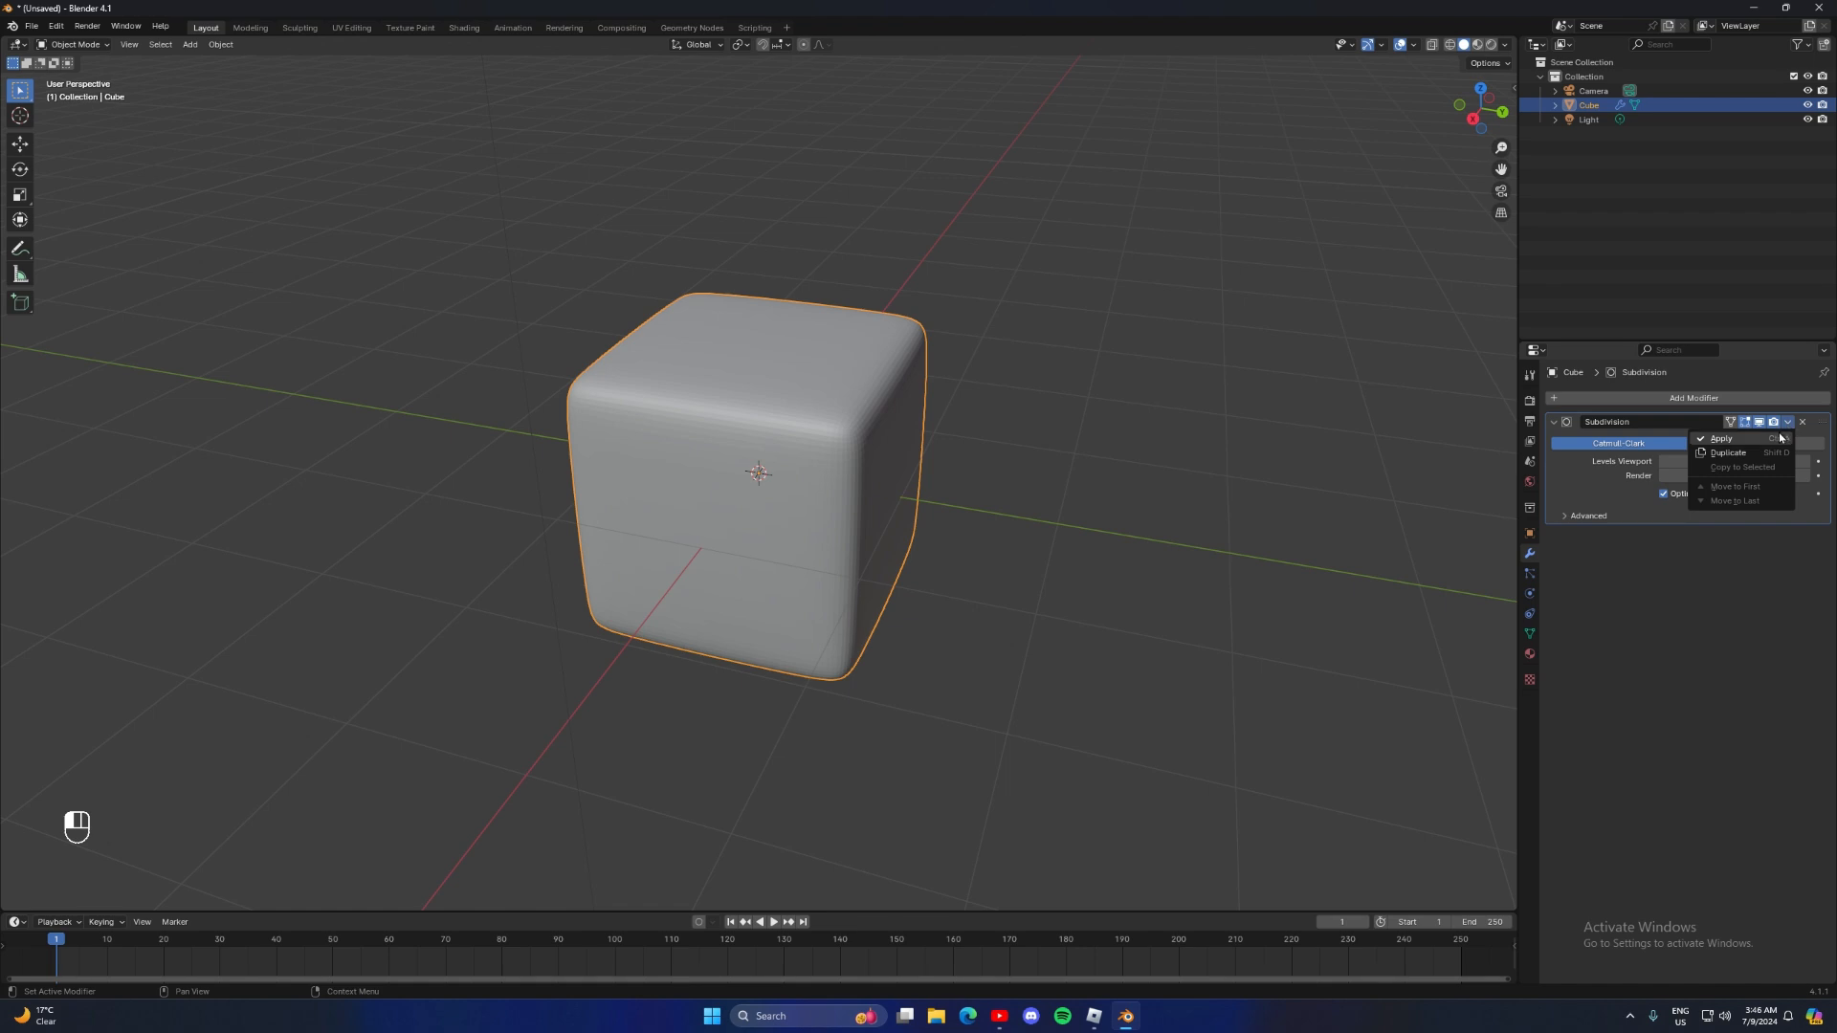
pyautogui.click(1722, 439)
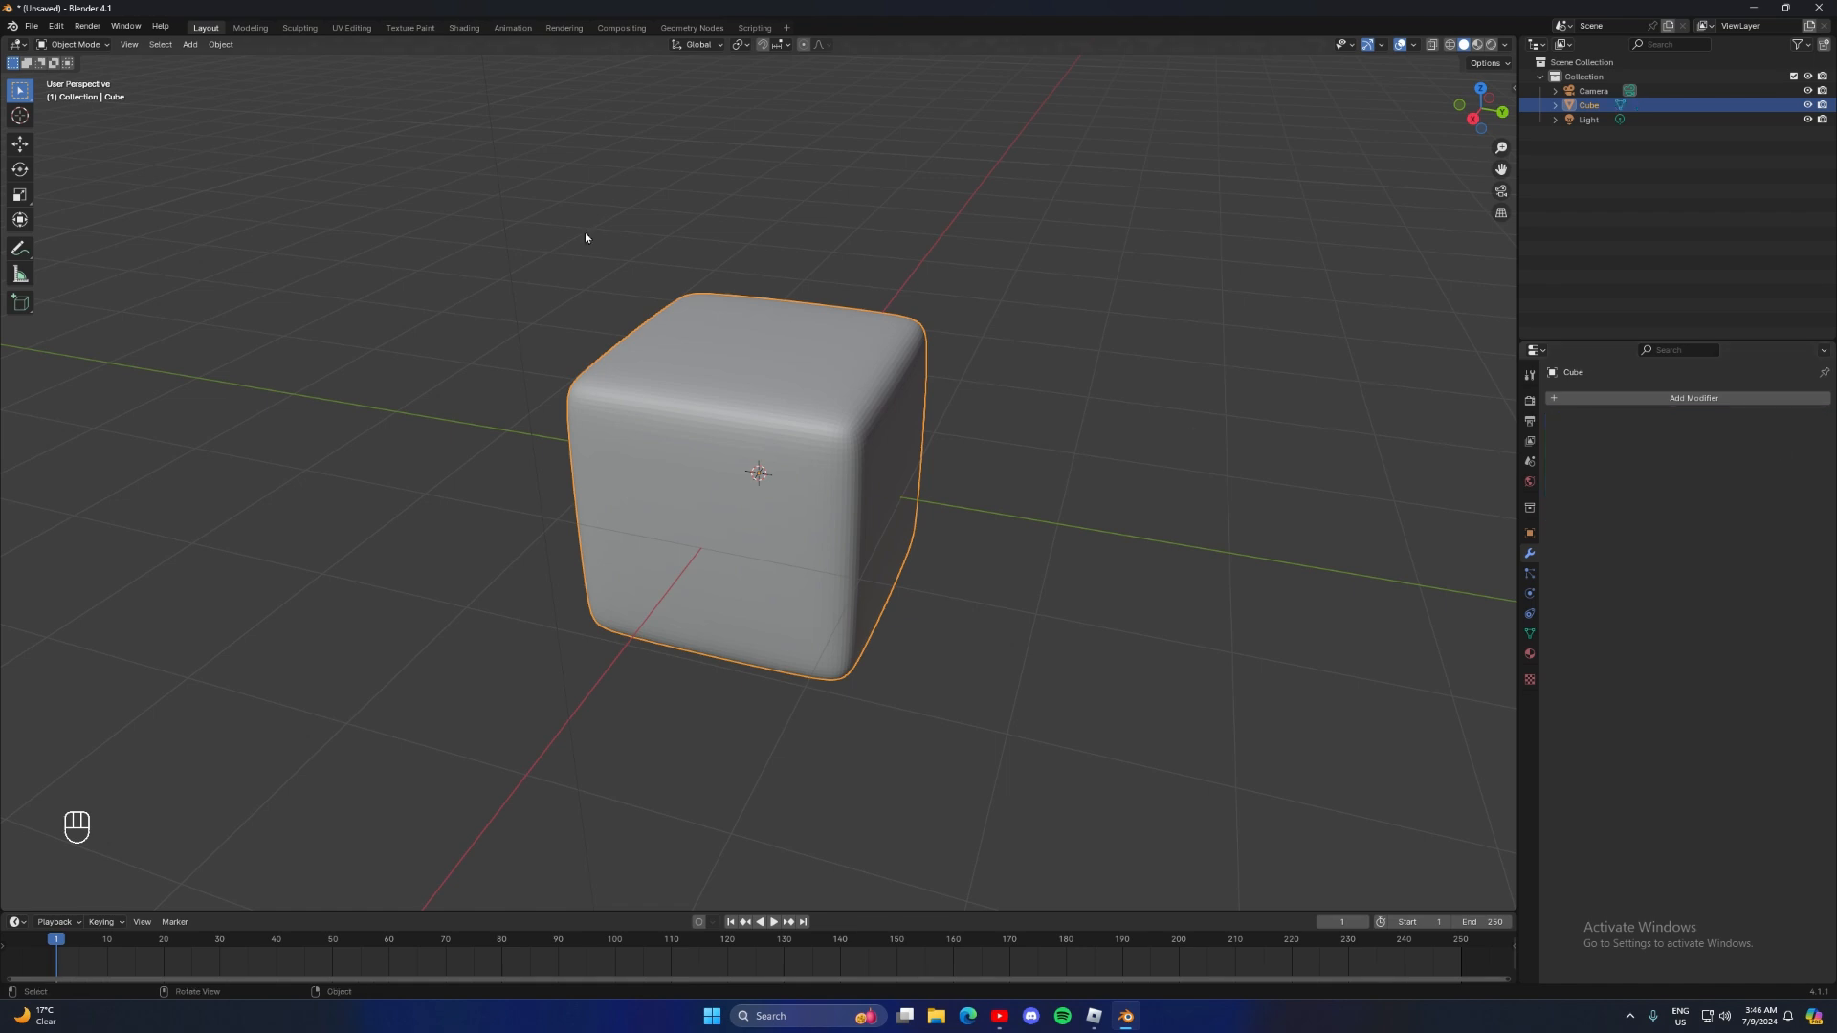
# Switch the smoothed cube to Sculpt Mode
pyautogui.click(83, 49)
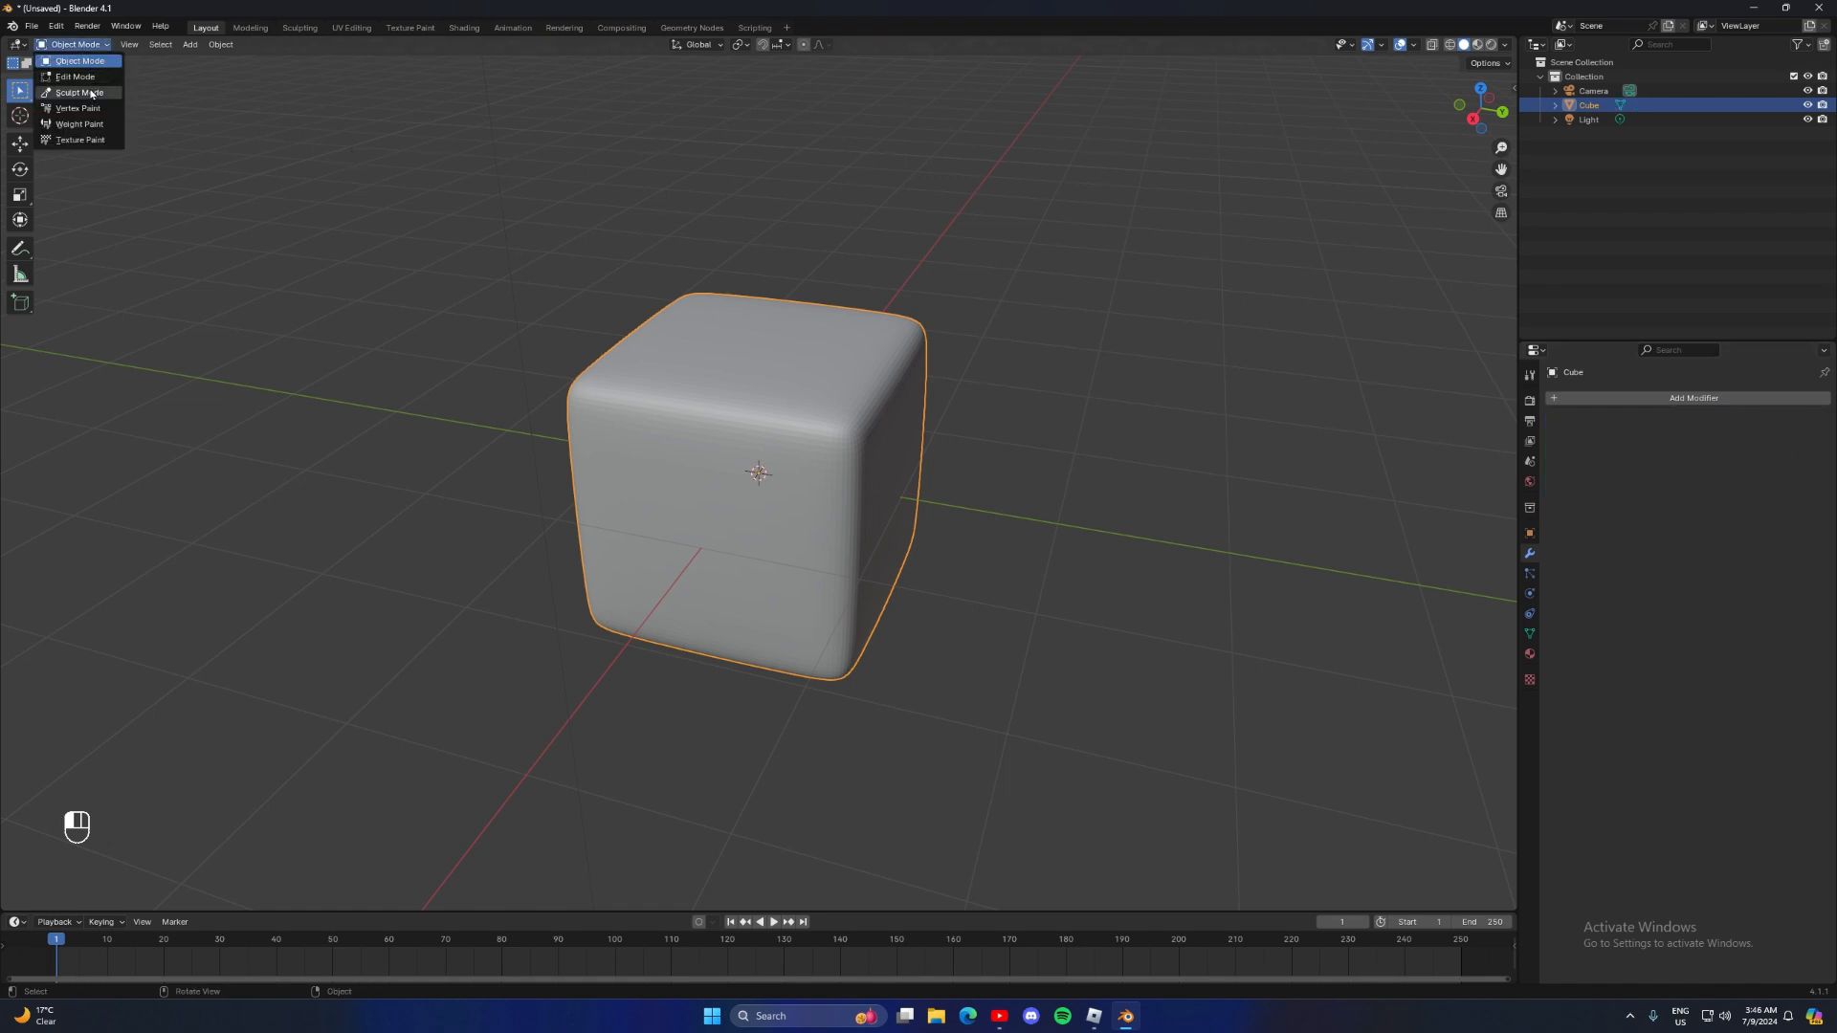
pyautogui.click(81, 93)
pyautogui.moveTo(702, 376)
pyautogui.mouseDown(button='middle')
pyautogui.moveTo(601, 318)
pyautogui.moveTo(613, 308)
pyautogui.moveTo(582, 343)
pyautogui.mouseUp(button='middle')
pyautogui.scroll(2, 481, 318)
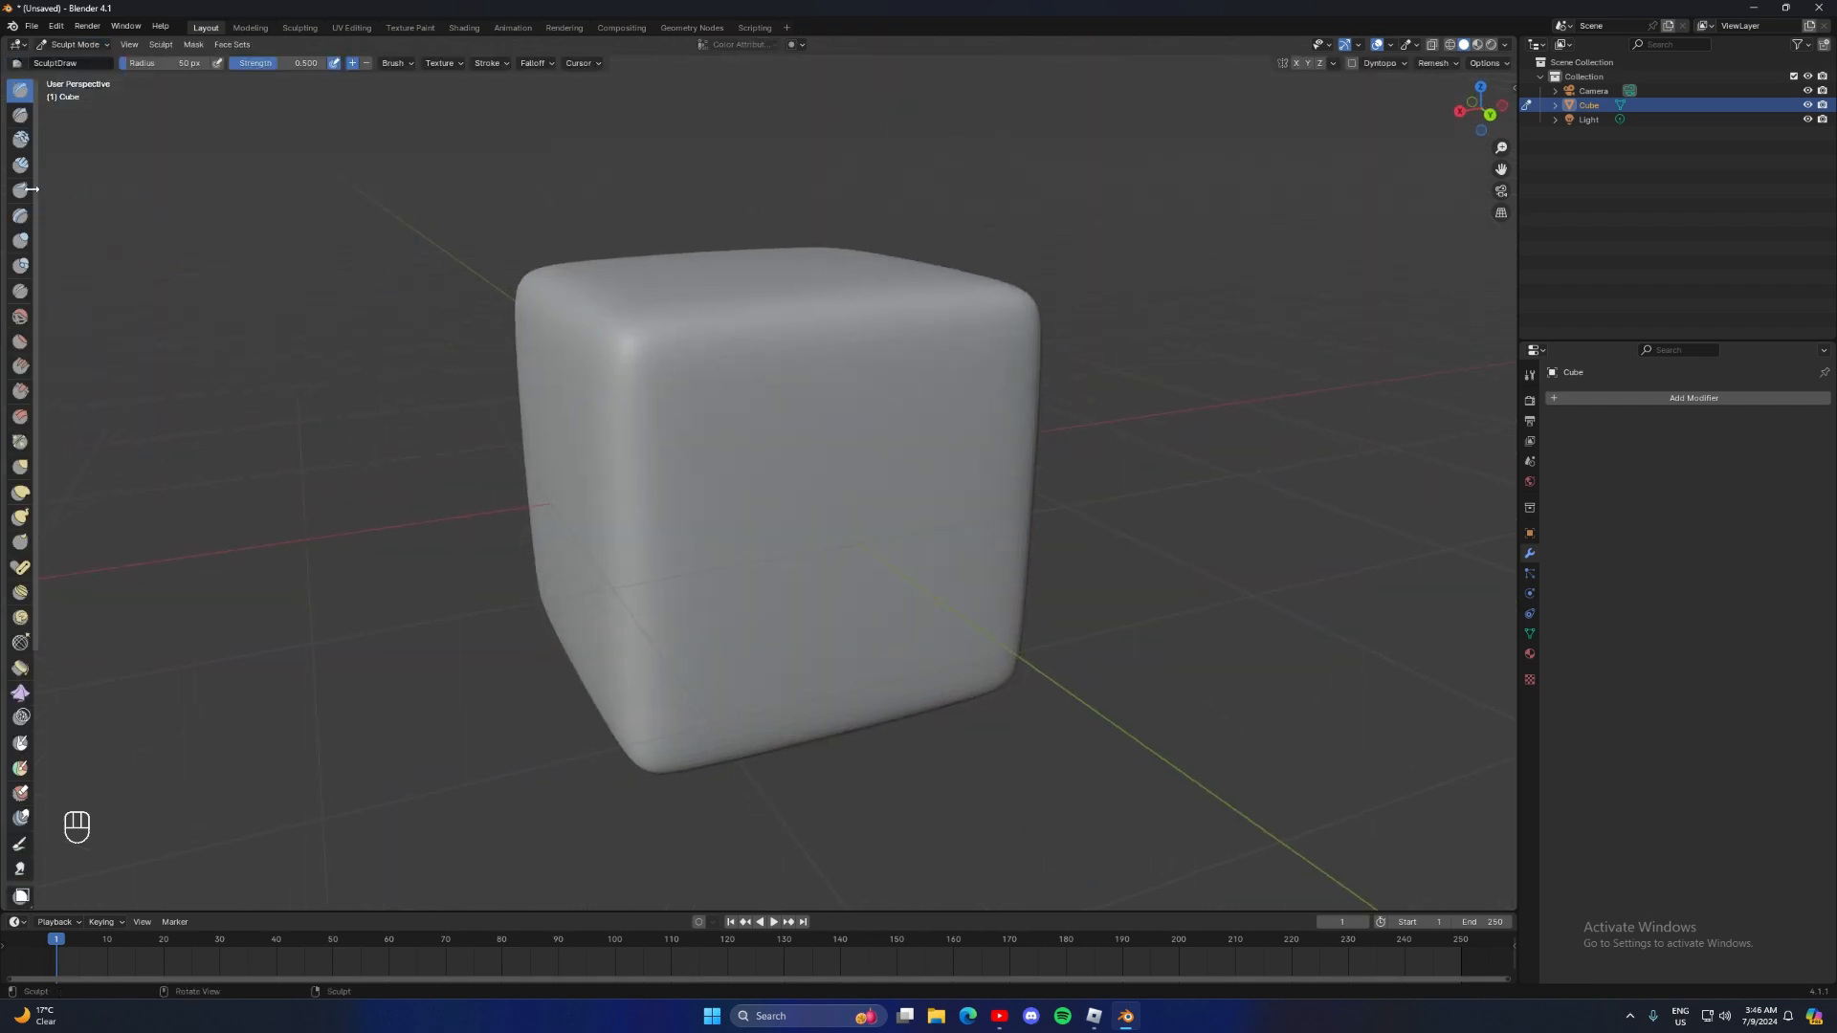
# Choose the Inflate/Deflate sculpting brush with a radius of 155 px and a strength of 0.254
pyautogui.click(20, 241)
pyautogui.moveTo(171, 63); pyautogui.dragTo(194, 63)
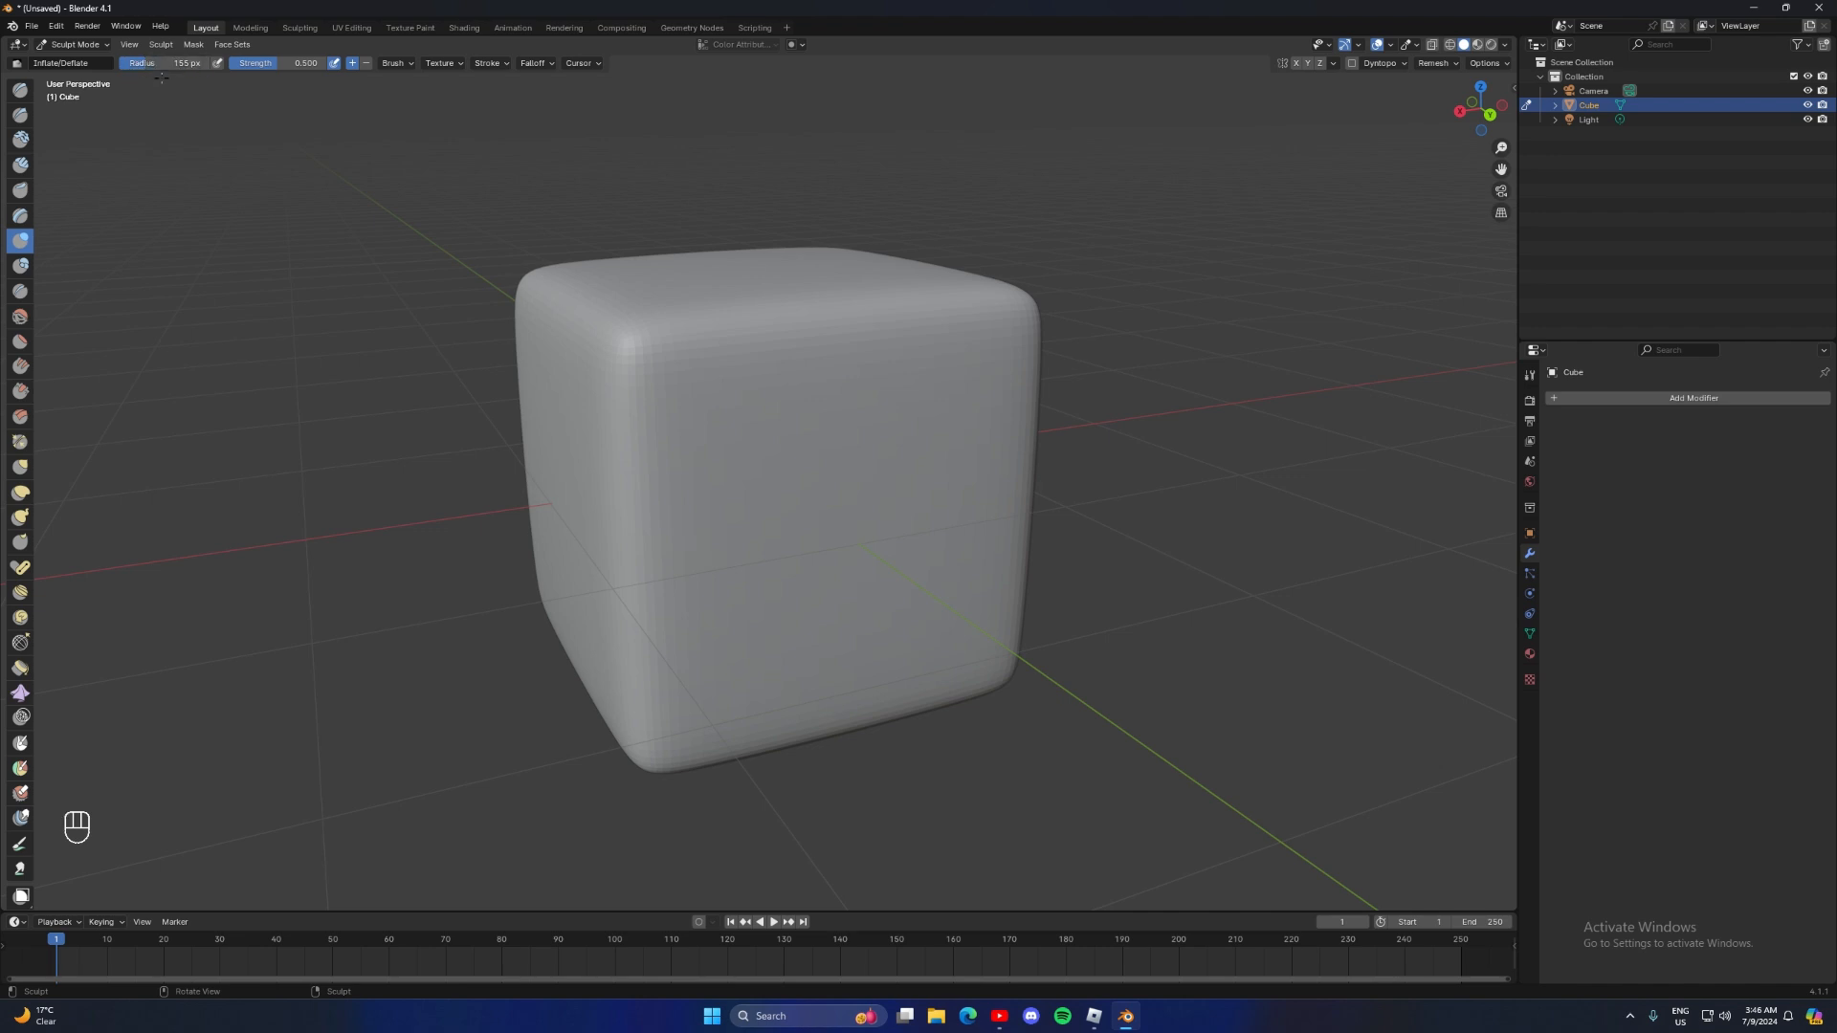
pyautogui.moveTo(448, 239); pyautogui.dragTo(413, 348, button='middle')
pyautogui.scroll(-2, 636, 382)
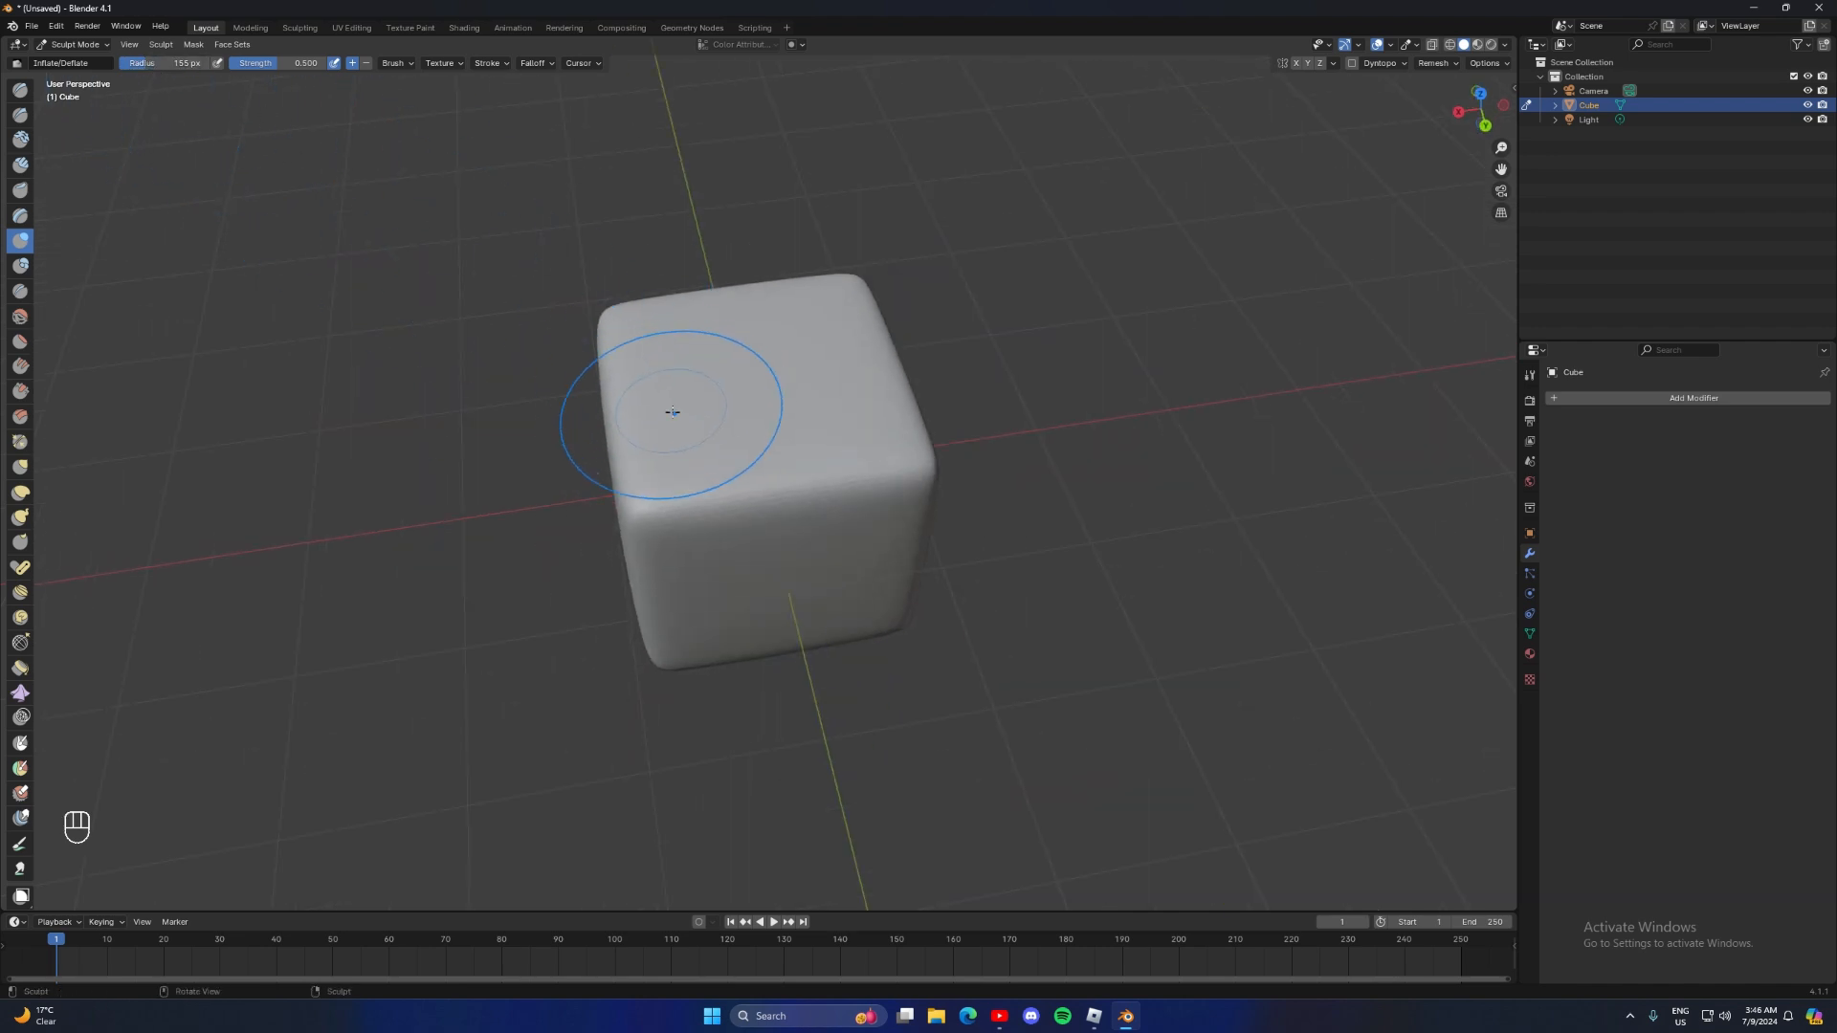
pyautogui.scroll(5, 804, 427)
pyautogui.scroll(-5, 689, 411)
pyautogui.moveTo(430, 163); pyautogui.dragTo(497, 124, button='middle')
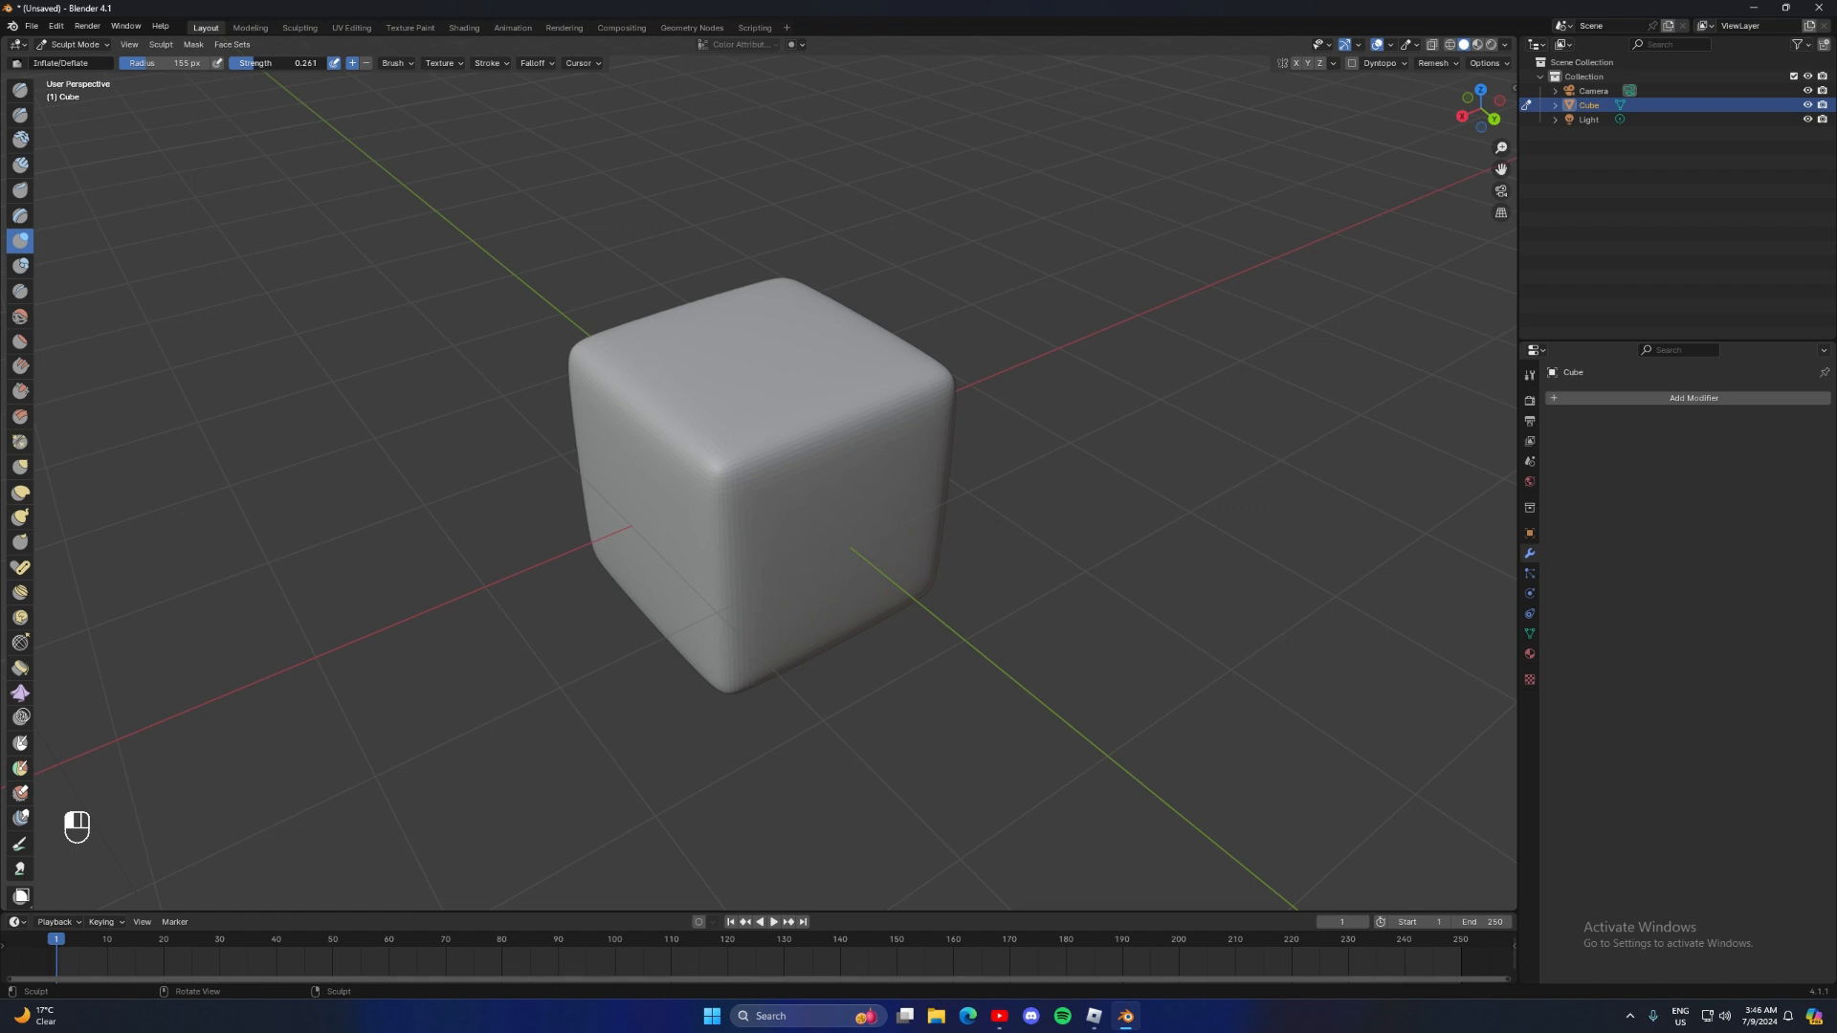
pyautogui.moveTo(264, 64); pyautogui.dragTo(263, 64)
# Sculpt gentle irregular bulges over the cube's faces and edges, and return to Object Mode
pyautogui.moveTo(655, 333)
pyautogui.mouseDown(button='middle')
pyautogui.moveTo(808, 408)
pyautogui.moveTo(772, 357)
pyautogui.moveTo(743, 357)
pyautogui.moveTo(841, 411)
pyautogui.moveTo(787, 419)
pyautogui.moveTo(922, 386)
pyautogui.moveTo(812, 354)
pyautogui.moveTo(771, 525)
pyautogui.moveTo(705, 546)
pyautogui.moveTo(771, 451)
pyautogui.moveTo(756, 431)
pyautogui.moveTo(718, 472)
pyautogui.moveTo(697, 390)
pyautogui.moveTo(829, 559)
pyautogui.moveTo(944, 533)
pyautogui.moveTo(616, 512)
pyautogui.moveTo(788, 427)
pyautogui.moveTo(684, 380)
pyautogui.mouseUp(button='middle')
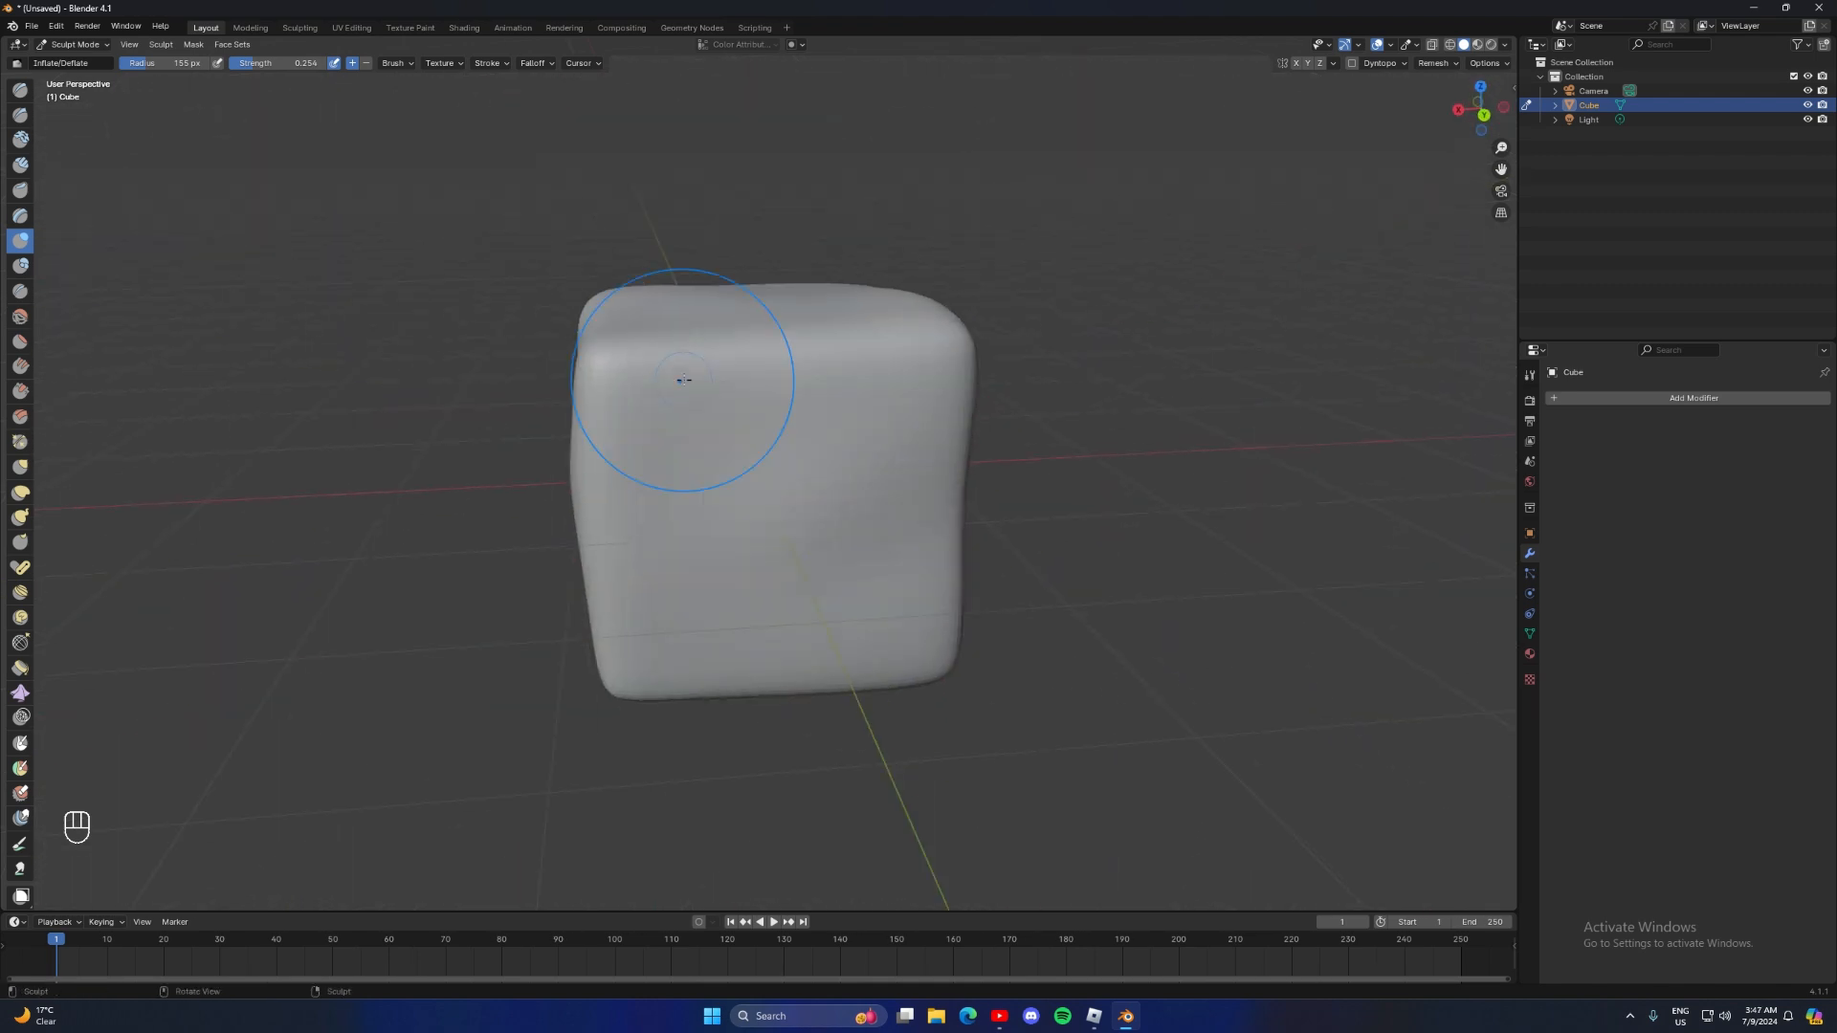
pyautogui.moveTo(756, 325)
pyautogui.mouseDown(button='middle')
pyautogui.moveTo(1116, 300)
pyautogui.moveTo(533, 324)
pyautogui.moveTo(495, 293)
pyautogui.moveTo(615, 273)
pyautogui.moveTo(698, 341)
pyautogui.moveTo(624, 272)
pyautogui.mouseUp(button='middle')
pyautogui.click(74, 44)
pyautogui.click(76, 60)
pyautogui.scroll(-3, 606, 312)
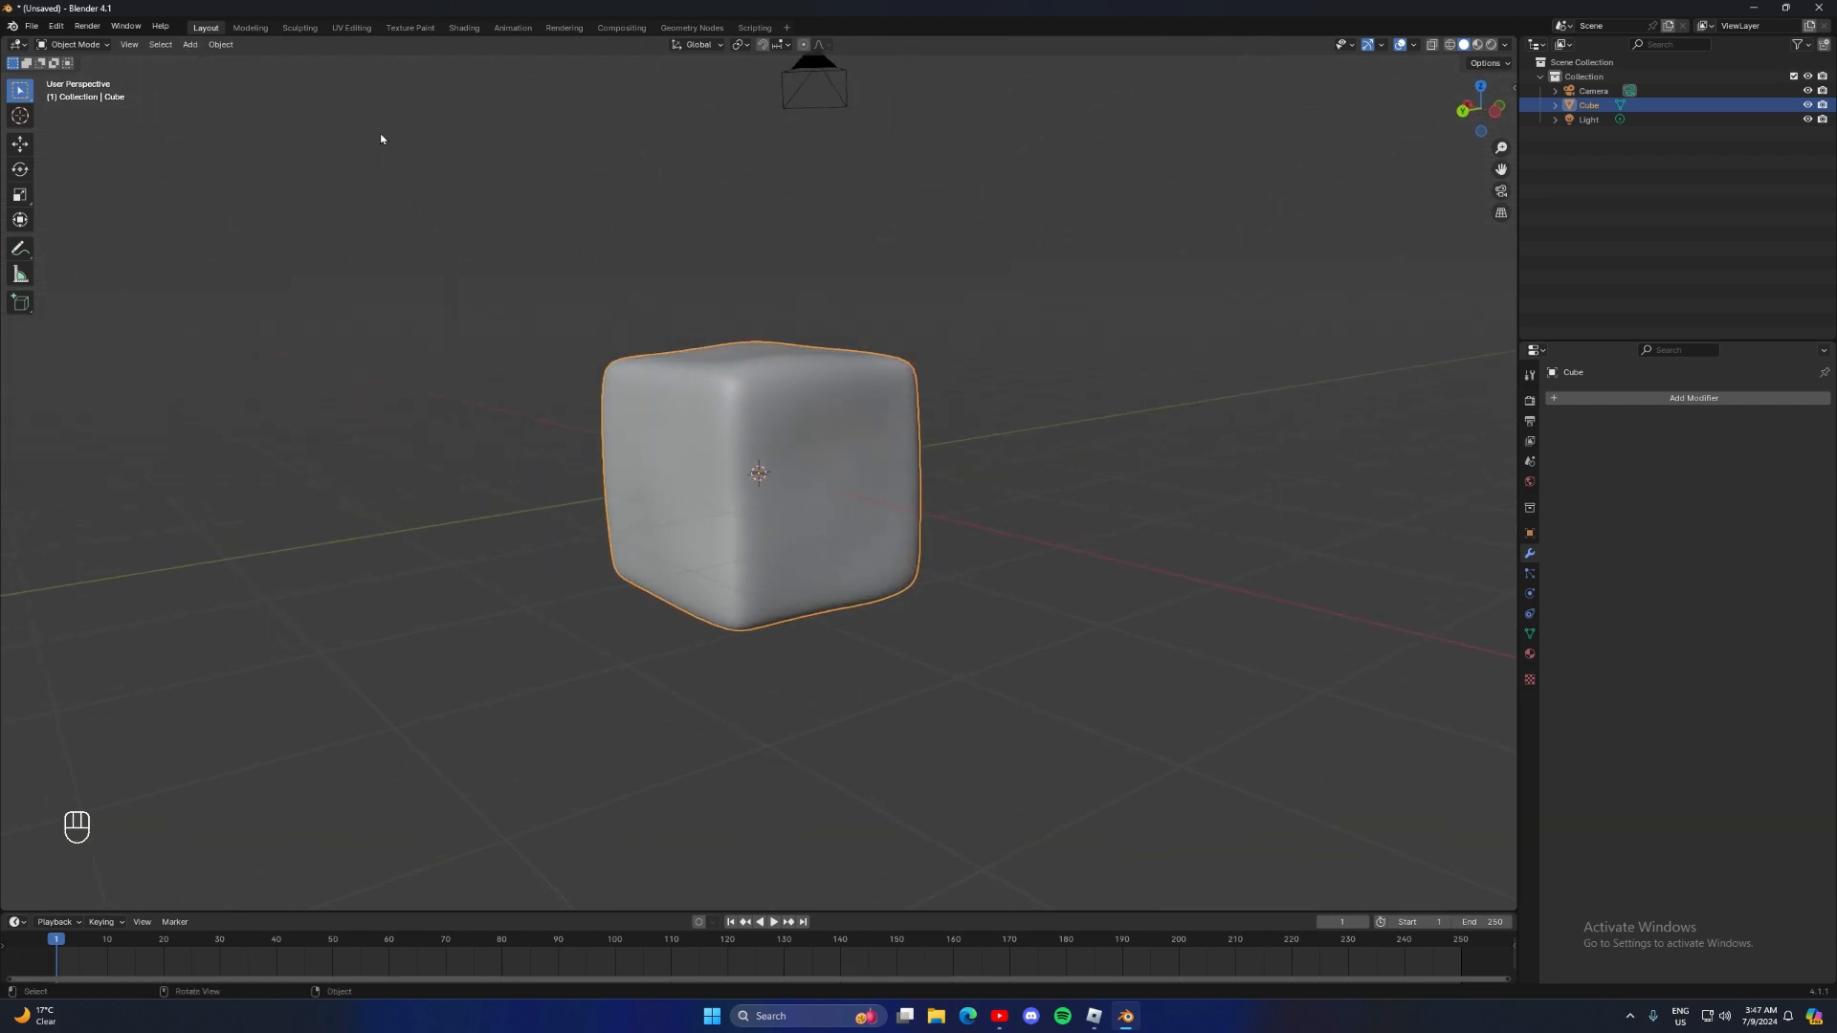
# Change the cube material's surface shader to Glass BSDF
pyautogui.click(1531, 653)
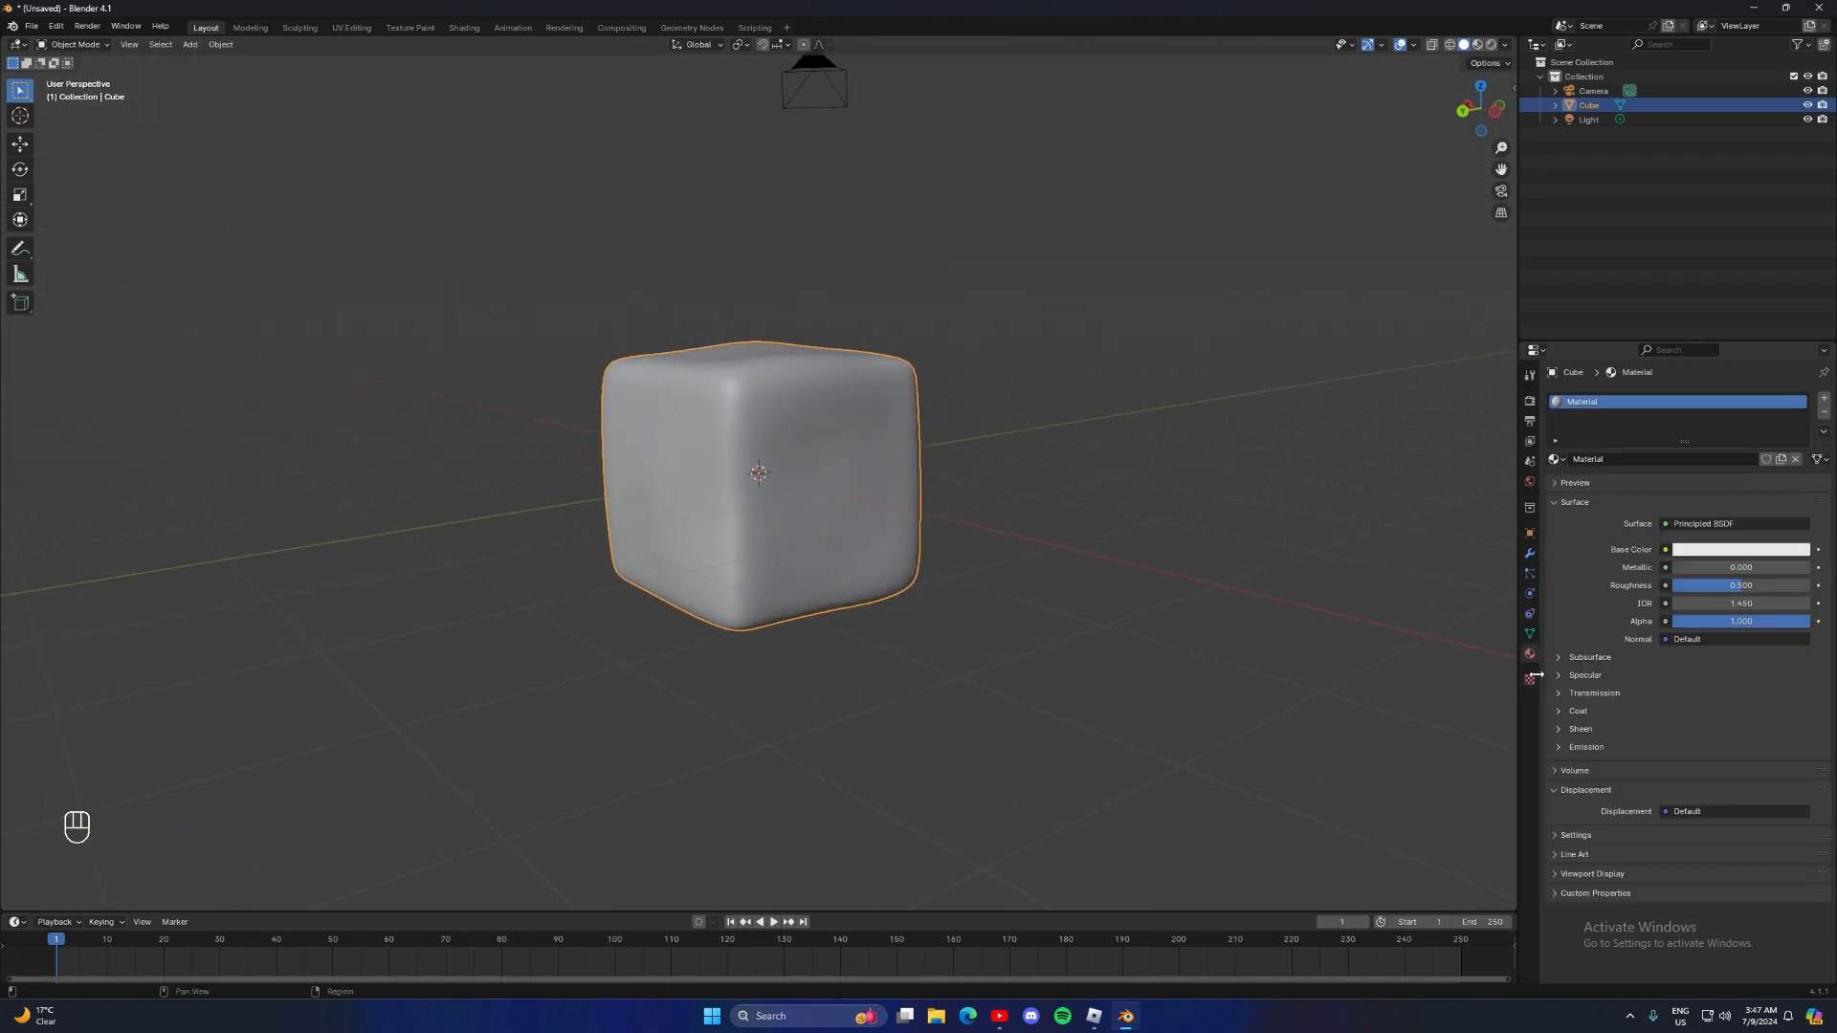
pyautogui.click(1701, 527)
pyautogui.click(1660, 620)
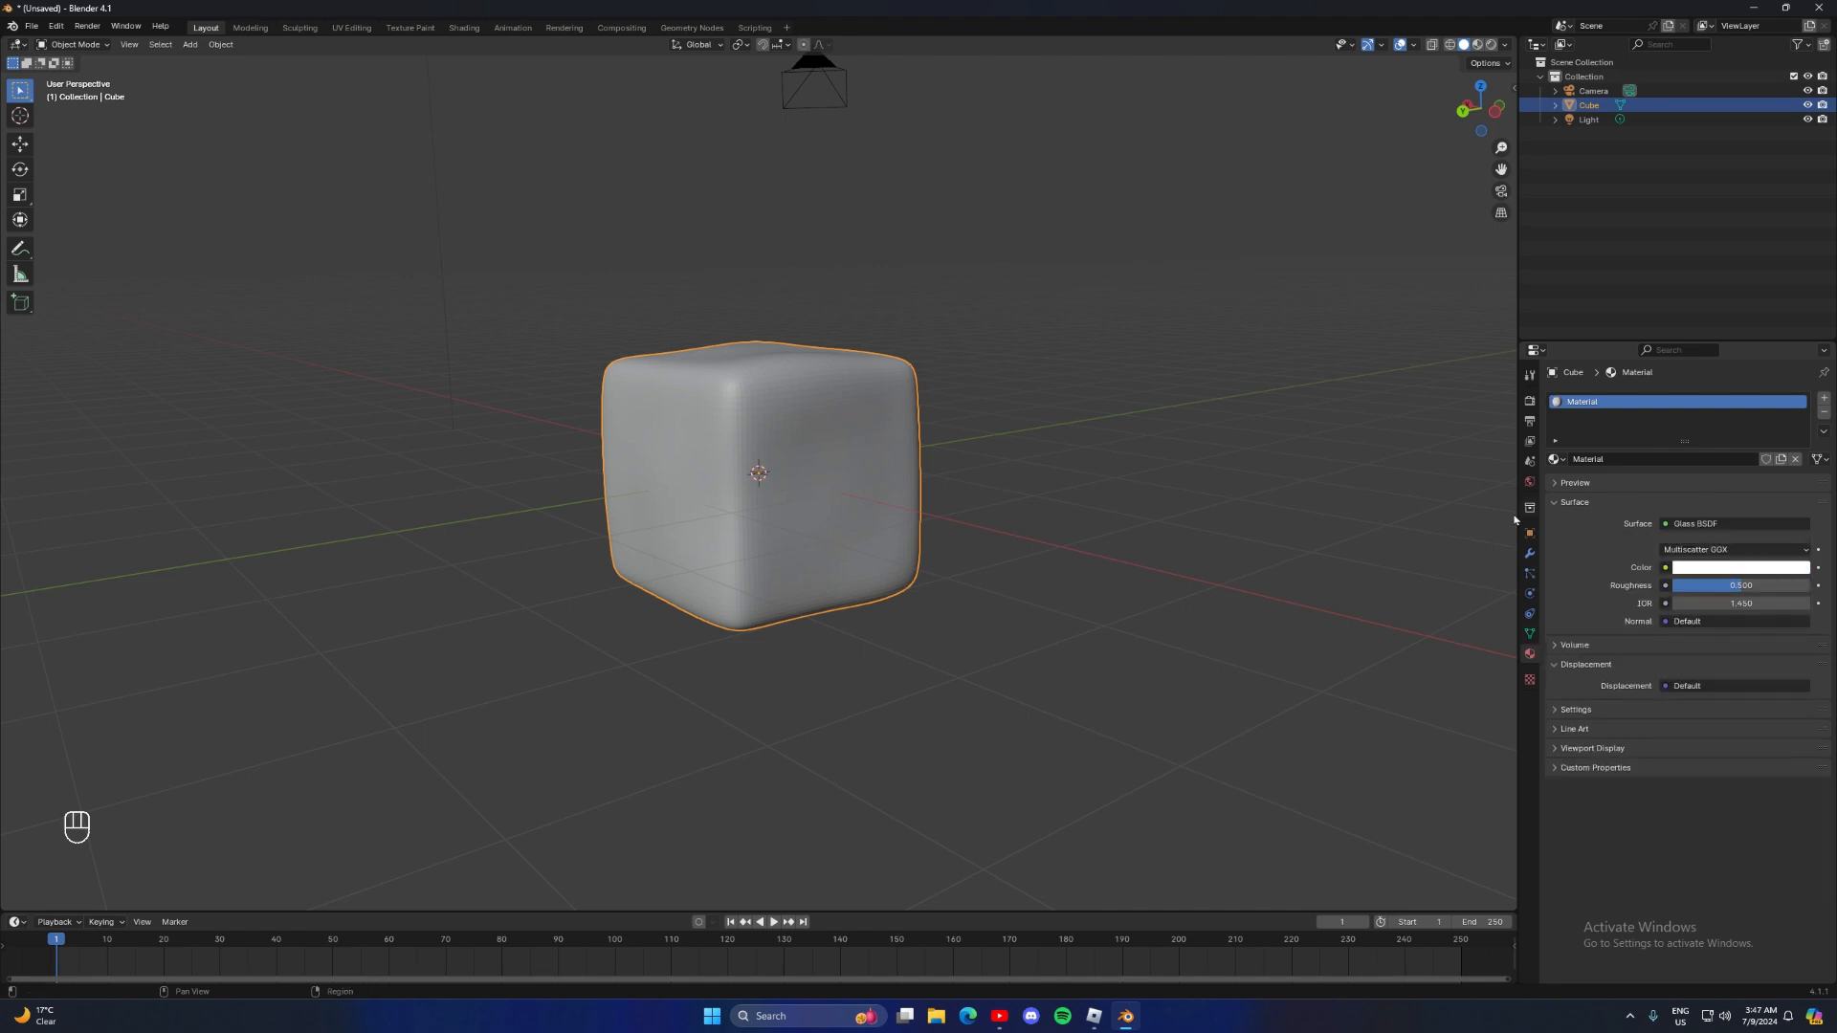
# Switch the viewport to Rendered shading and inspect the glass cube from several sides
pyautogui.moveTo(1108, 453); pyautogui.dragTo(1095, 480, button='middle')
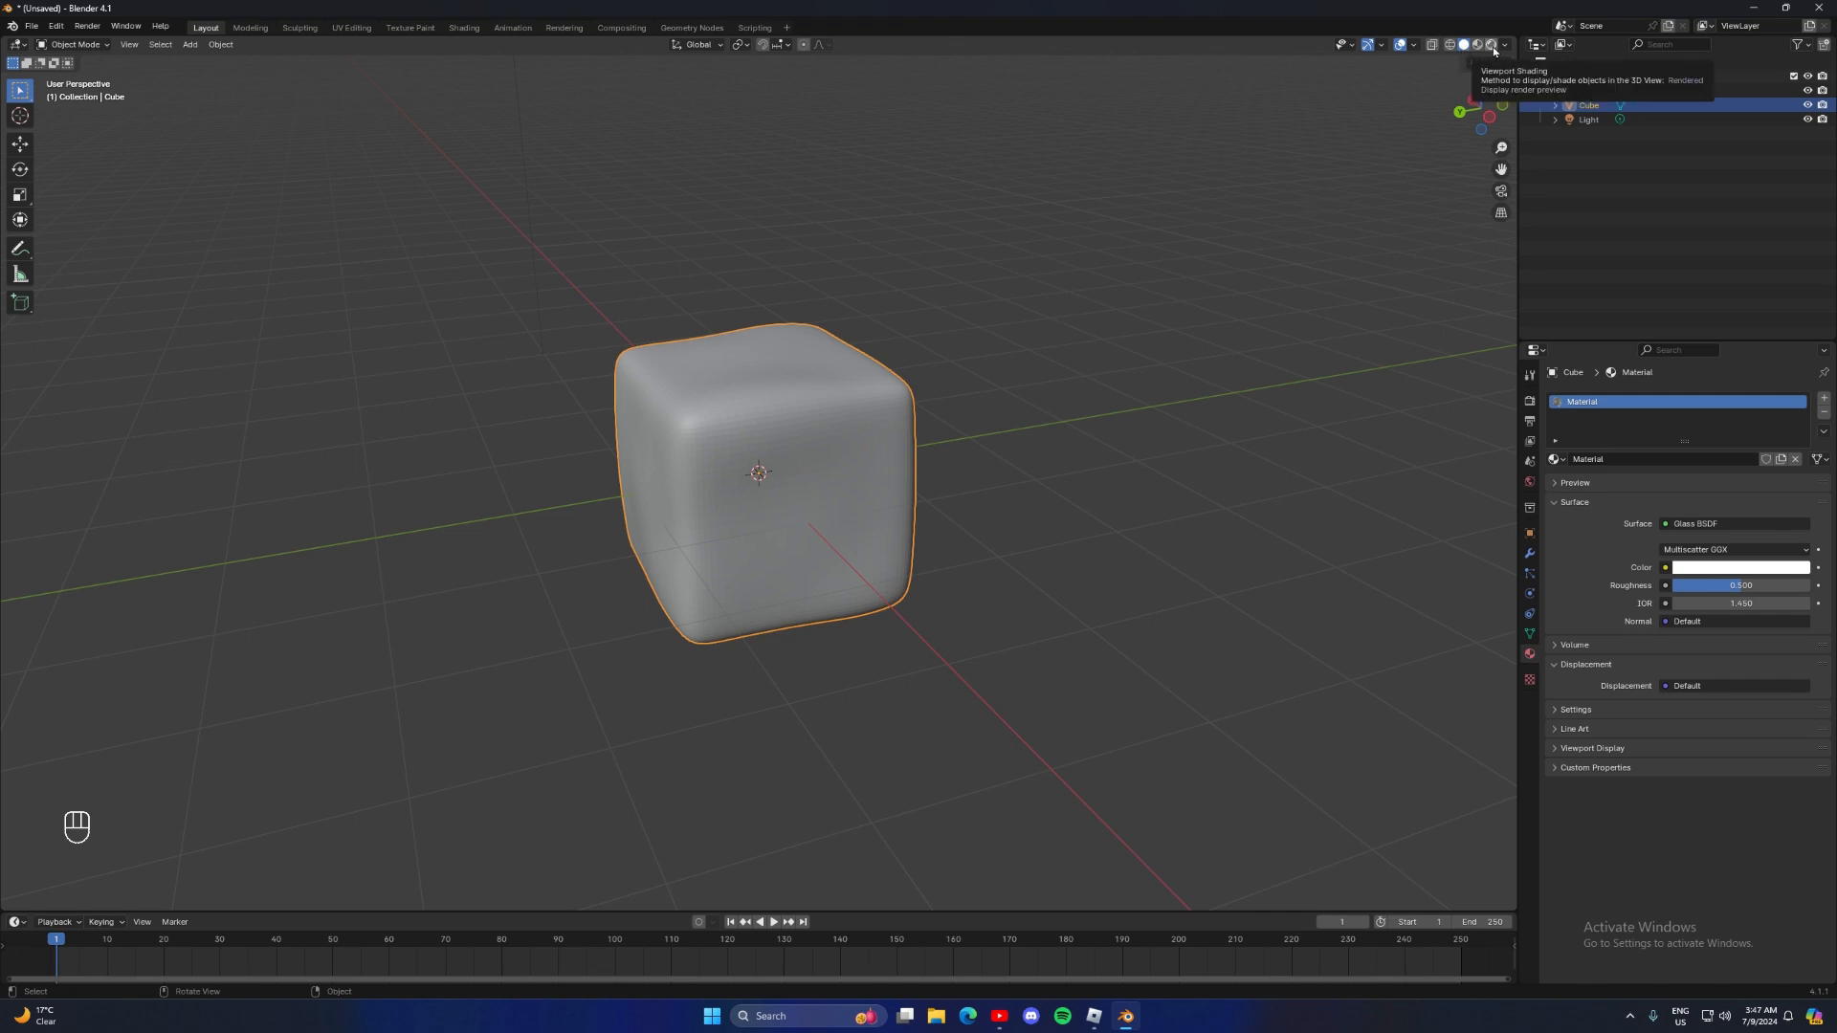
pyautogui.click(1492, 44)
pyautogui.moveTo(1133, 187); pyautogui.dragTo(1111, 181, button='middle')
pyautogui.moveTo(942, 225); pyautogui.dragTo(1014, 180, button='middle')
pyautogui.scroll(1, 1036, 253)
pyautogui.moveTo(1031, 258); pyautogui.dragTo(969, 311, button='middle')
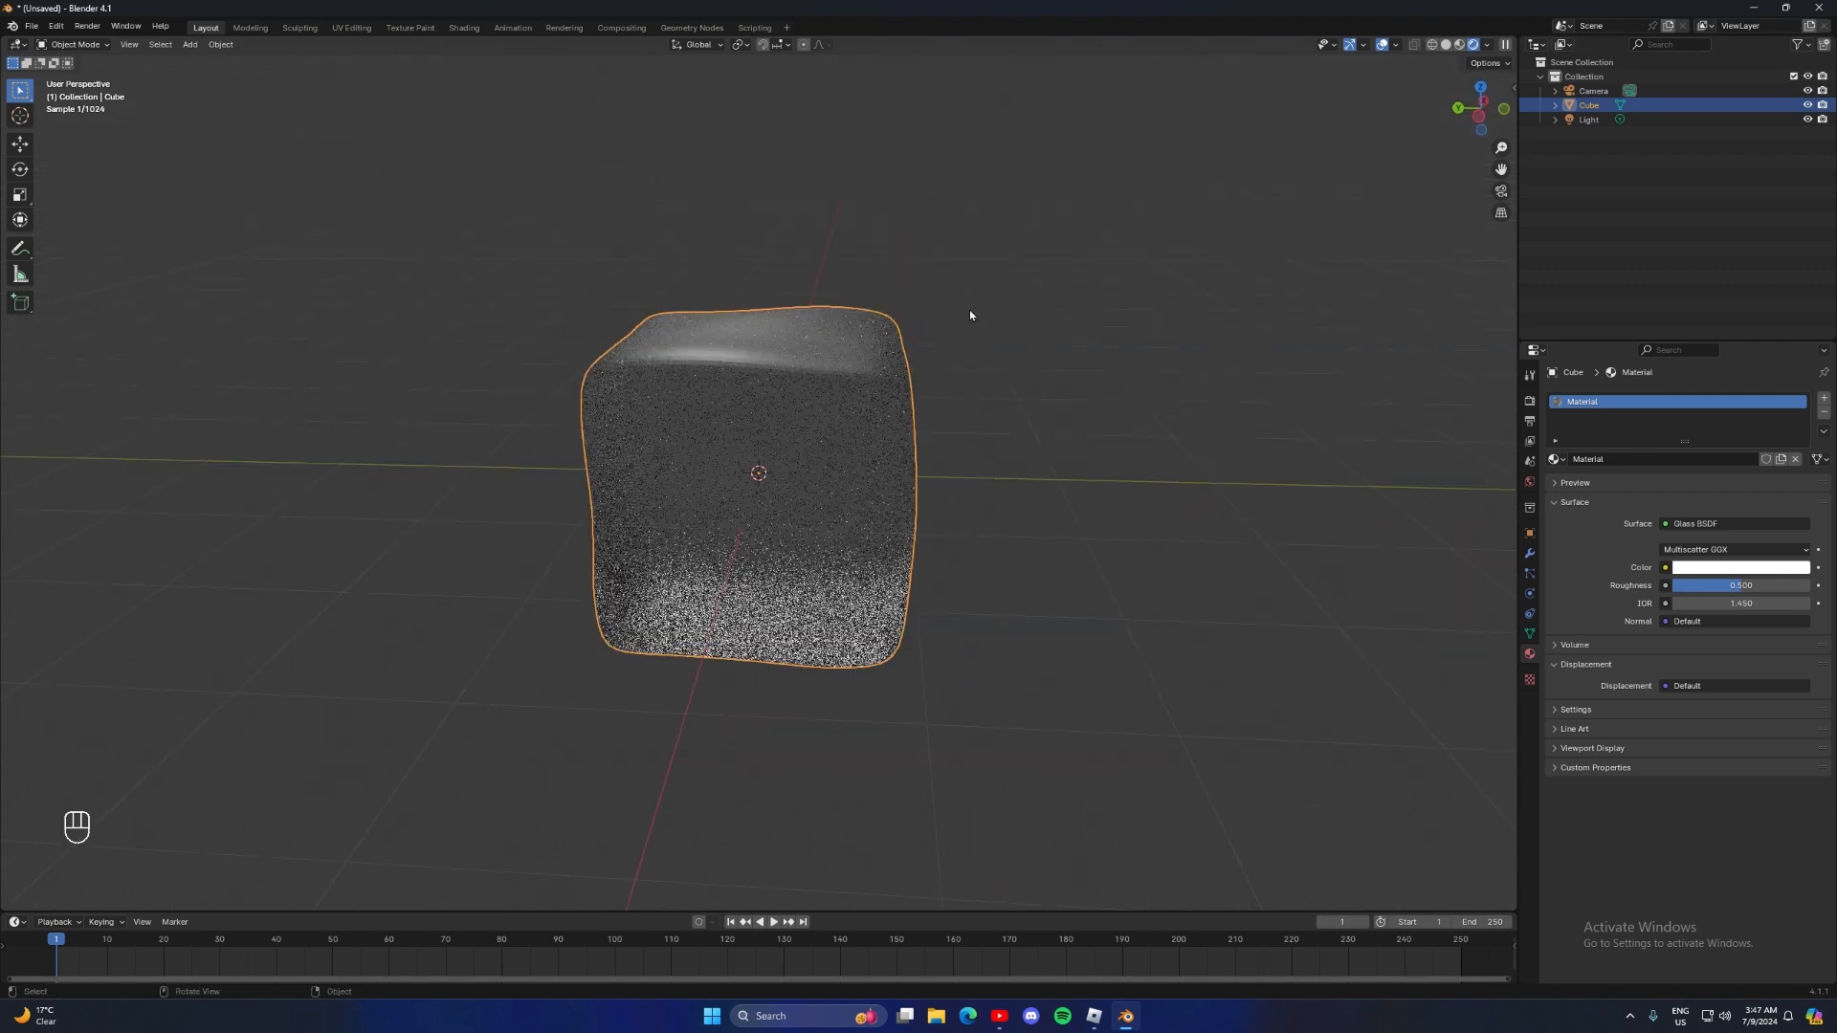
pyautogui.moveTo(820, 434); pyautogui.dragTo(1066, 497, button='middle')
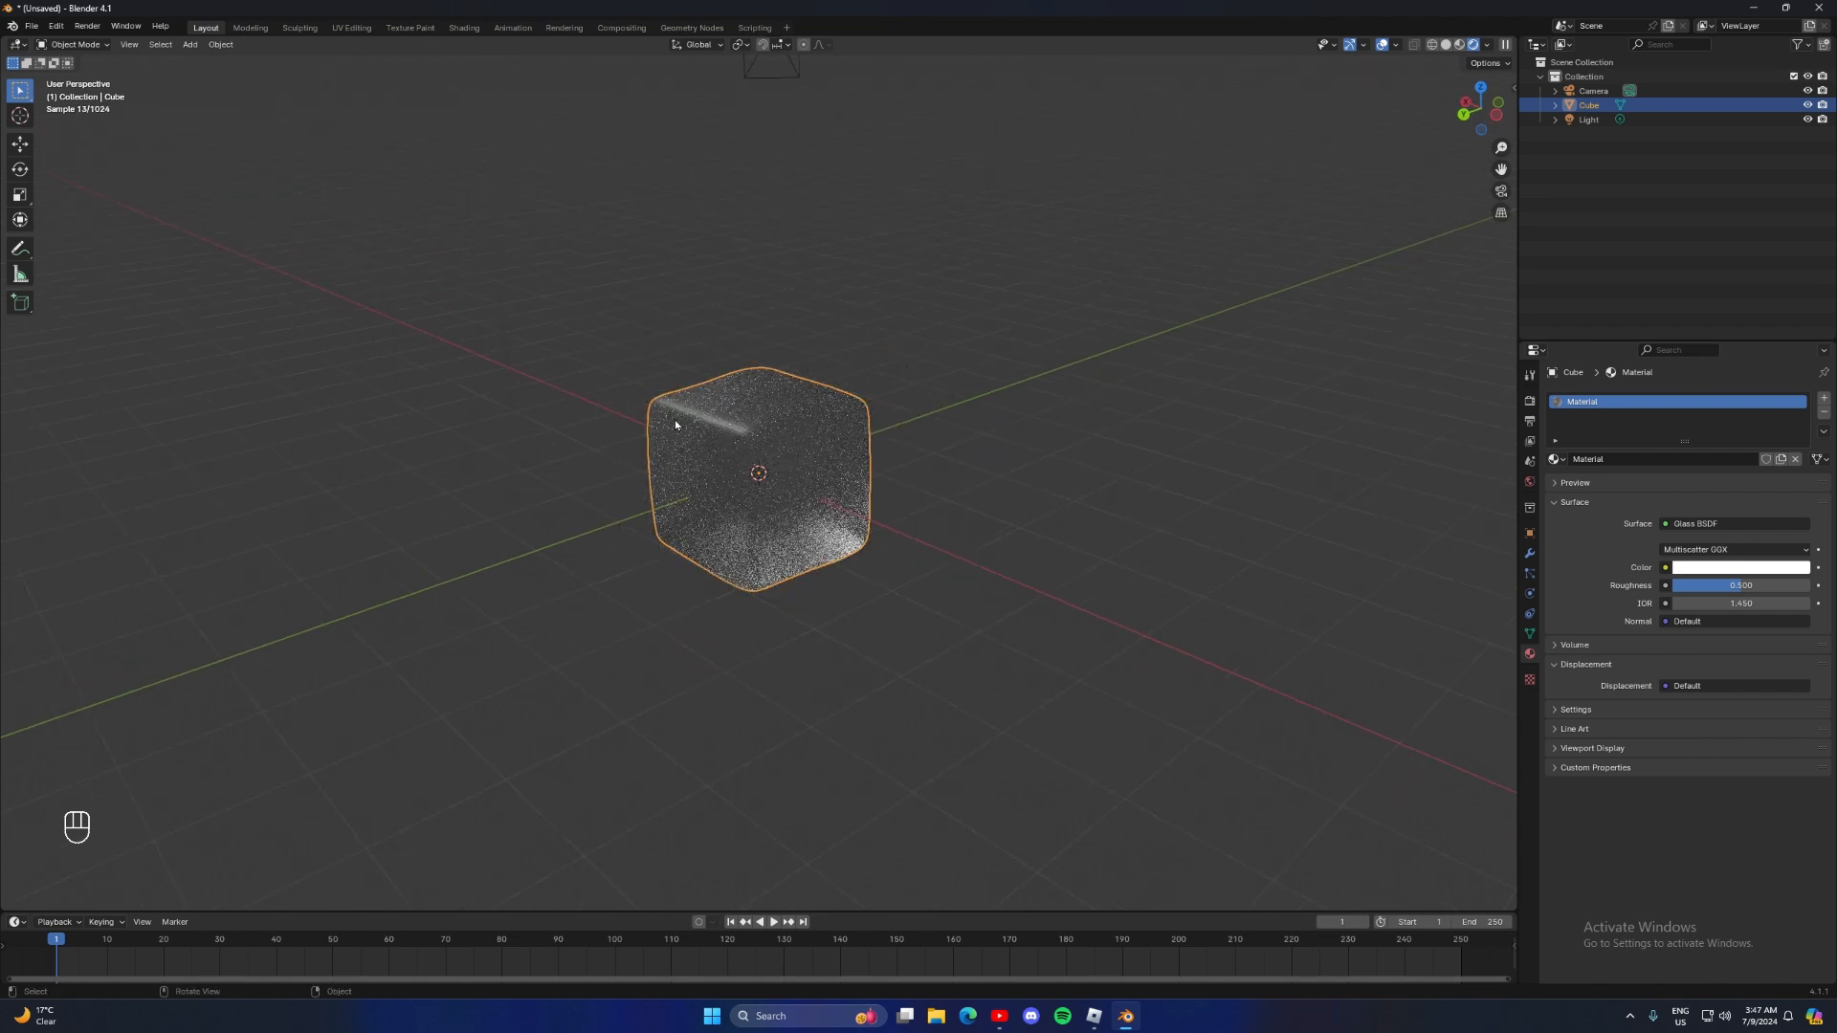
# Add a mesh plane at the cube's position and scale it up into a large floor
pyautogui.click(190, 44)
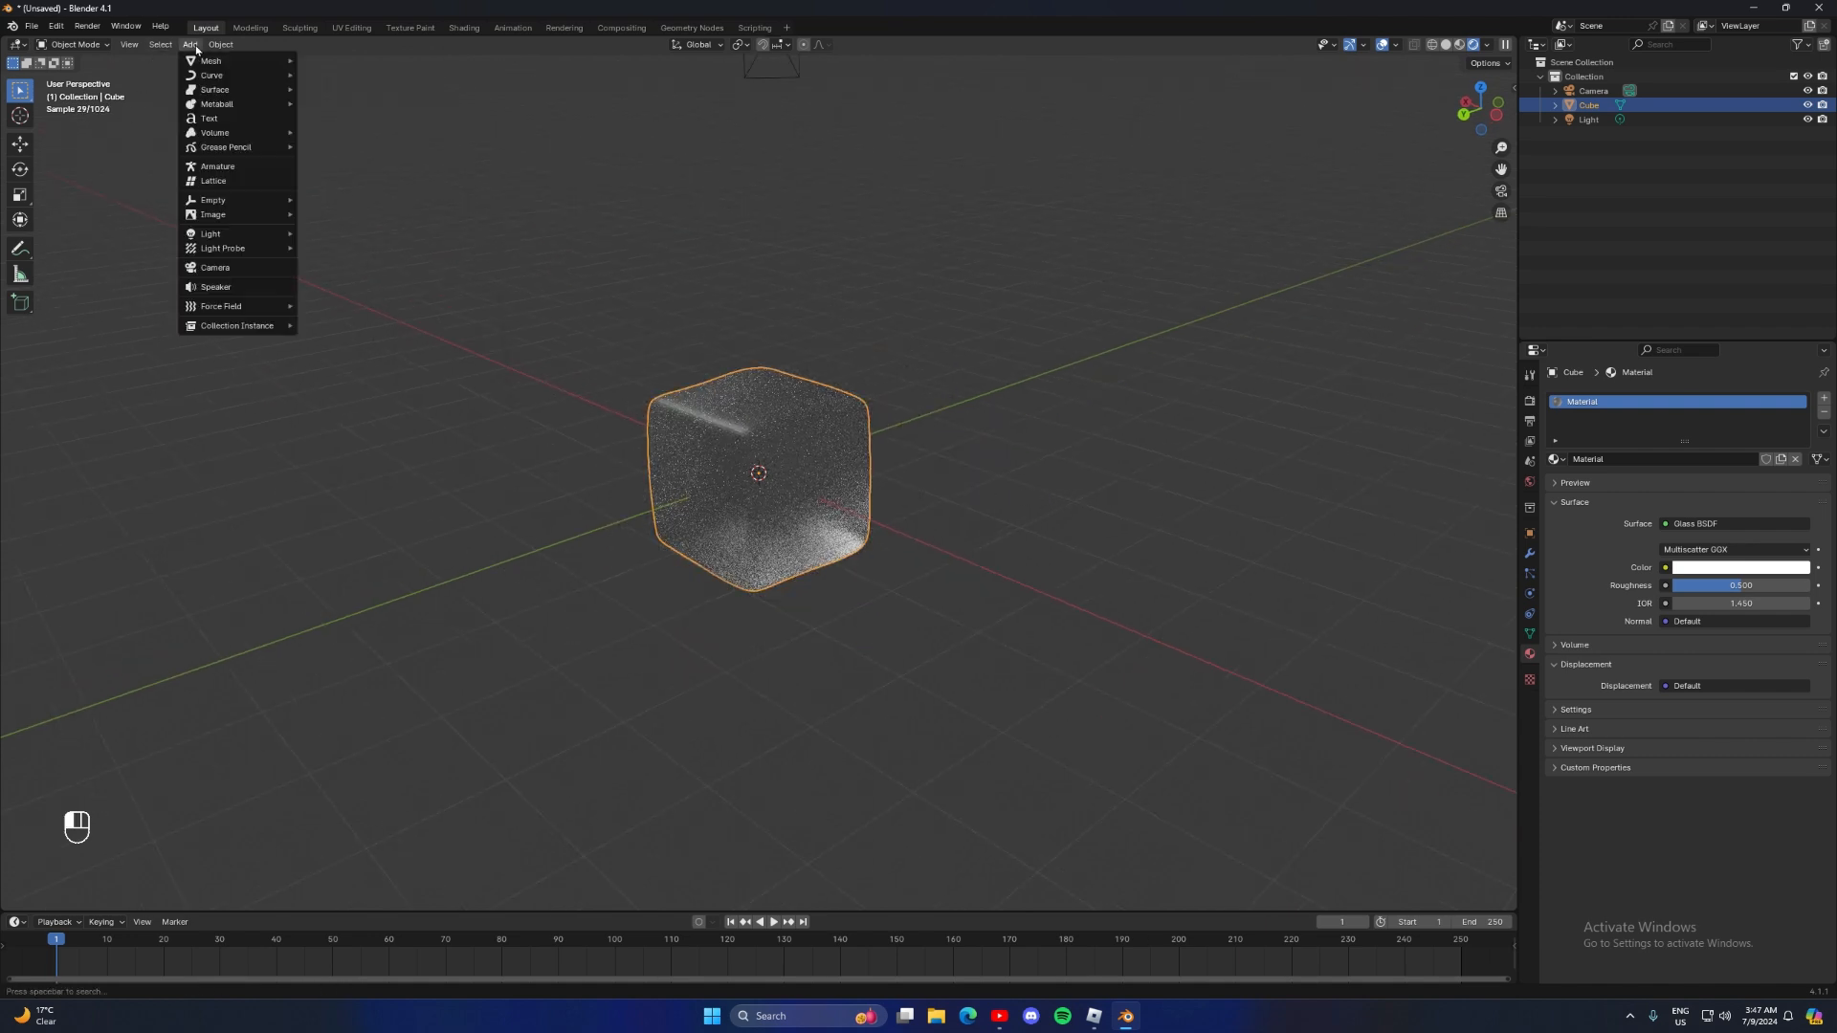
pyautogui.click(317, 59)
pyautogui.moveTo(694, 356); pyautogui.dragTo(827, 413, button='middle')
pyautogui.press('s')
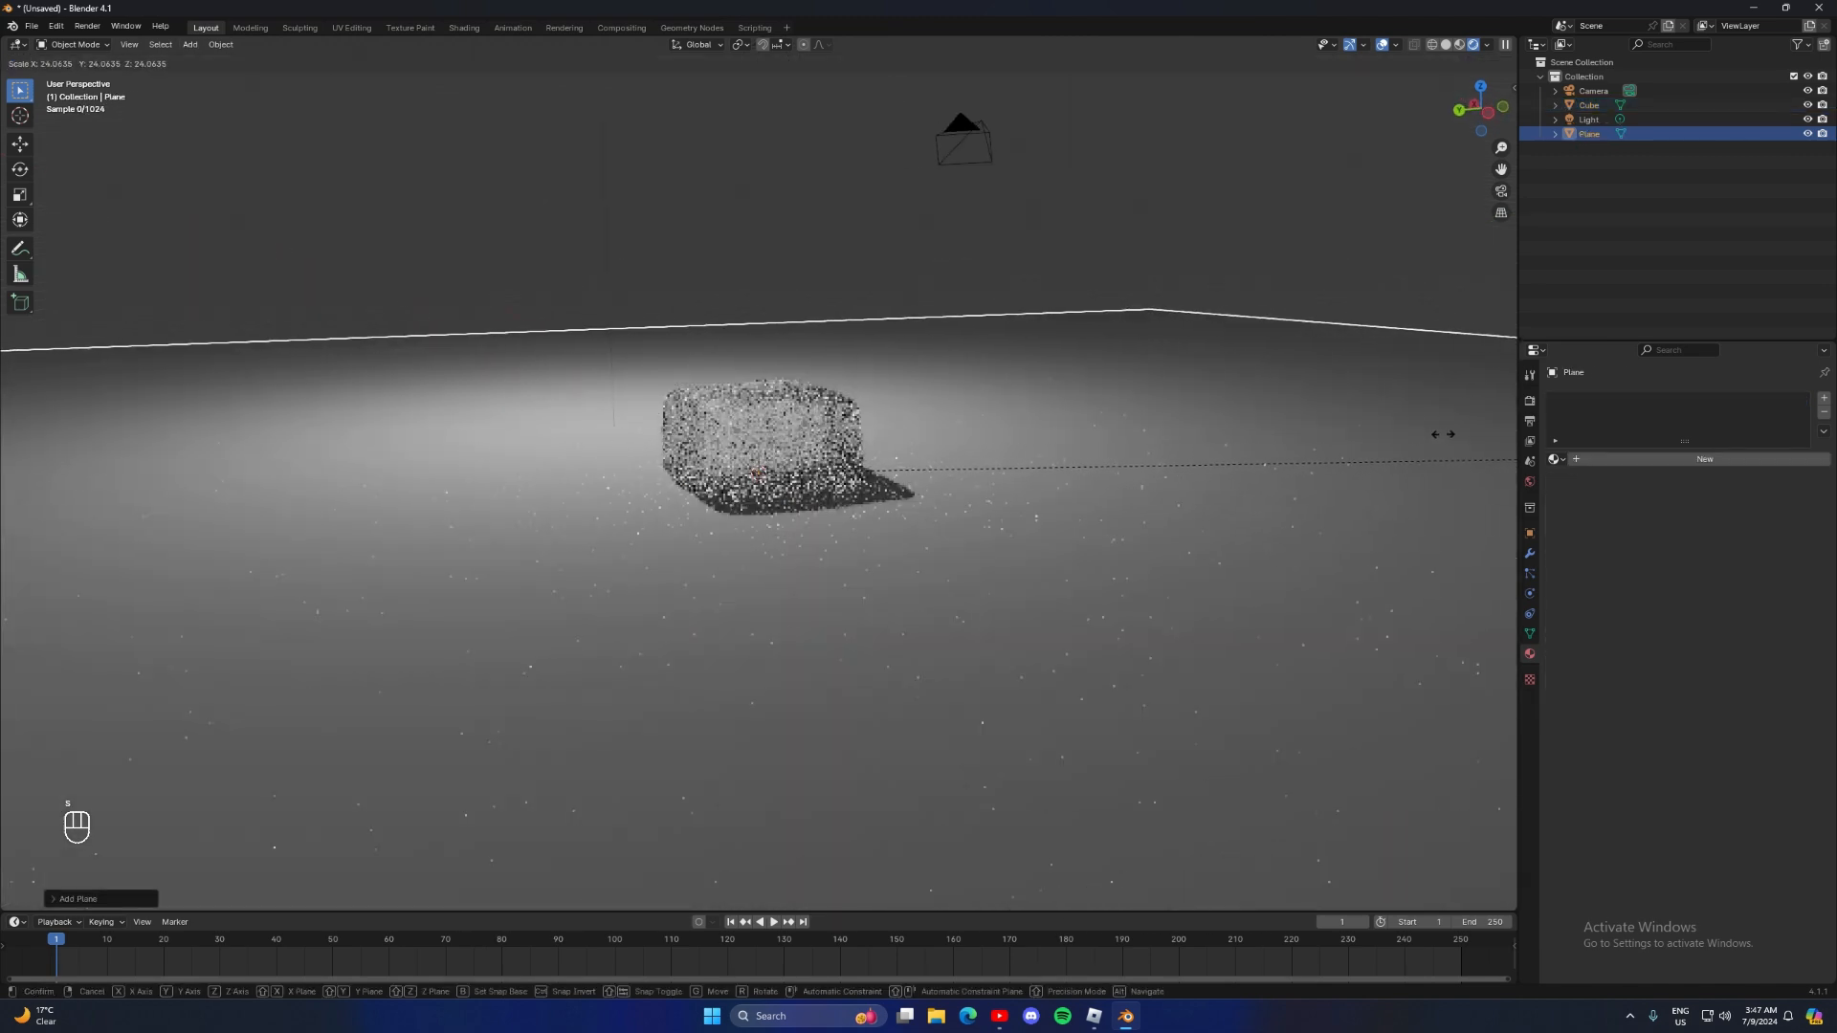
pyautogui.click(1203, 440)
# Move the glass cube up along the Z axis until it sits on top of the floor plane
pyautogui.moveTo(1203, 439); pyautogui.dragTo(666, 424, button='middle')
pyautogui.click(737, 414)
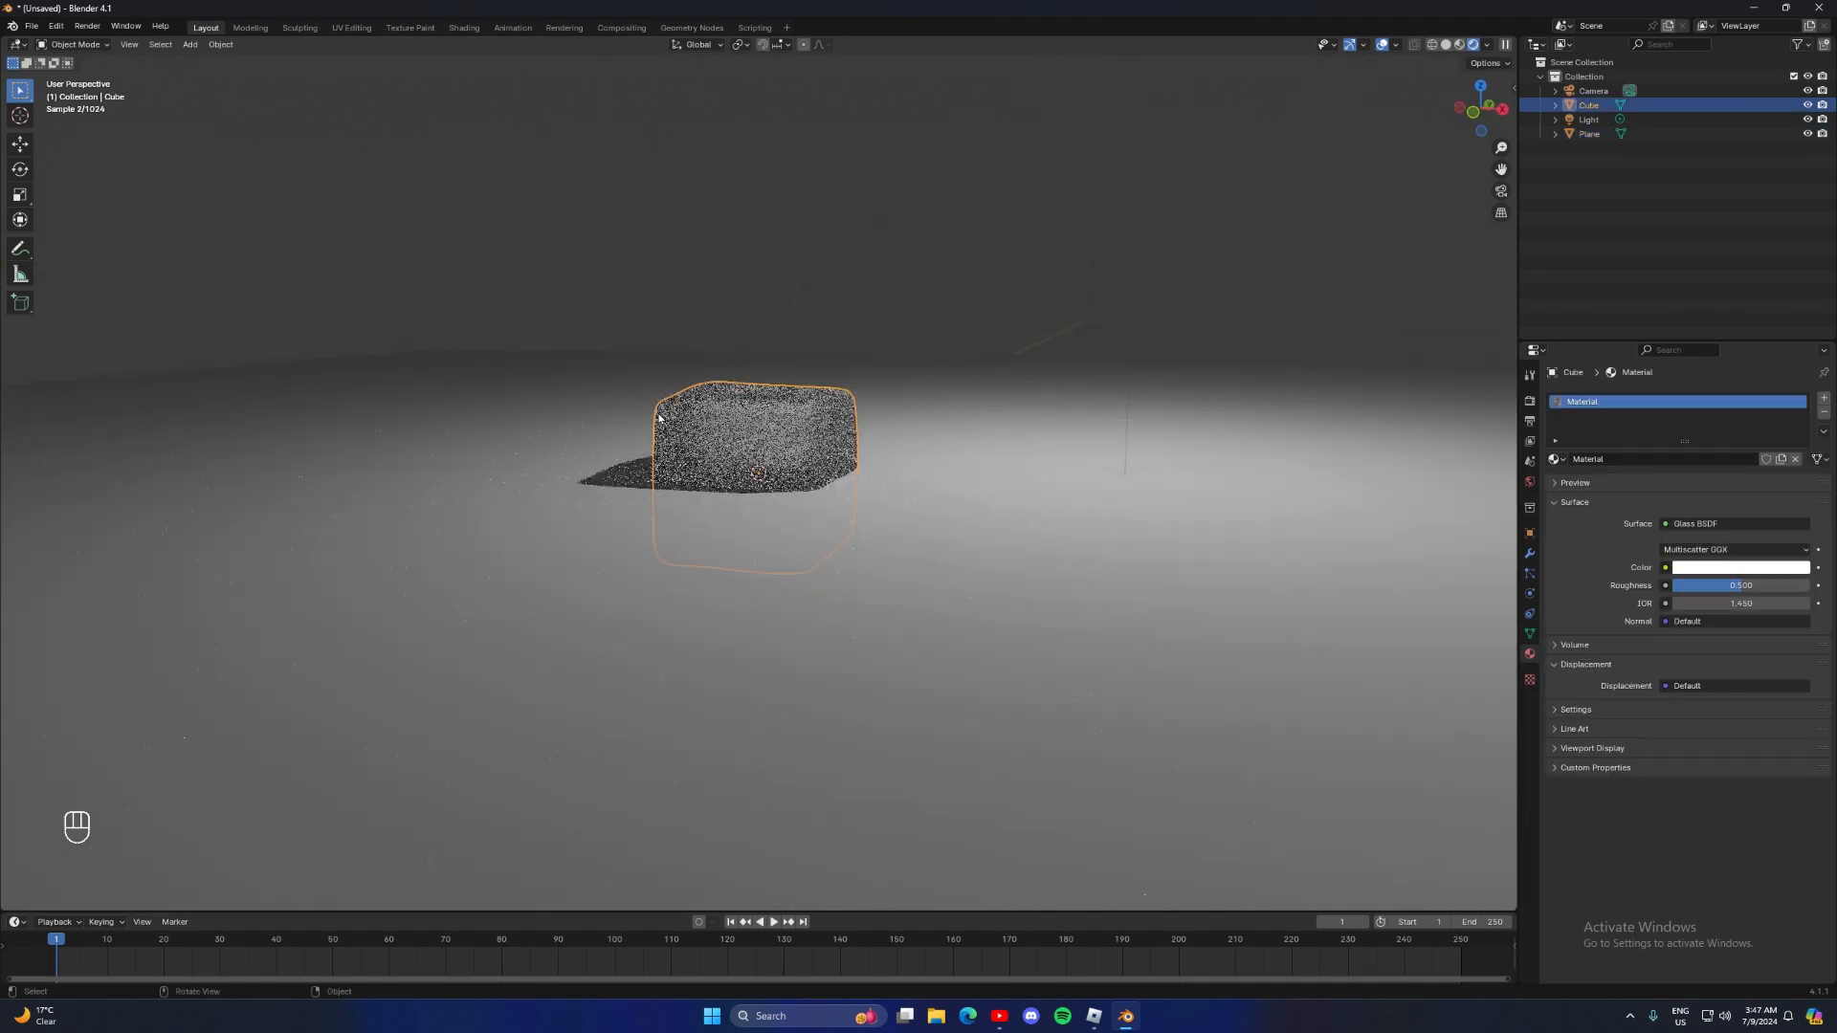
pyautogui.press('g')
pyautogui.press('z')
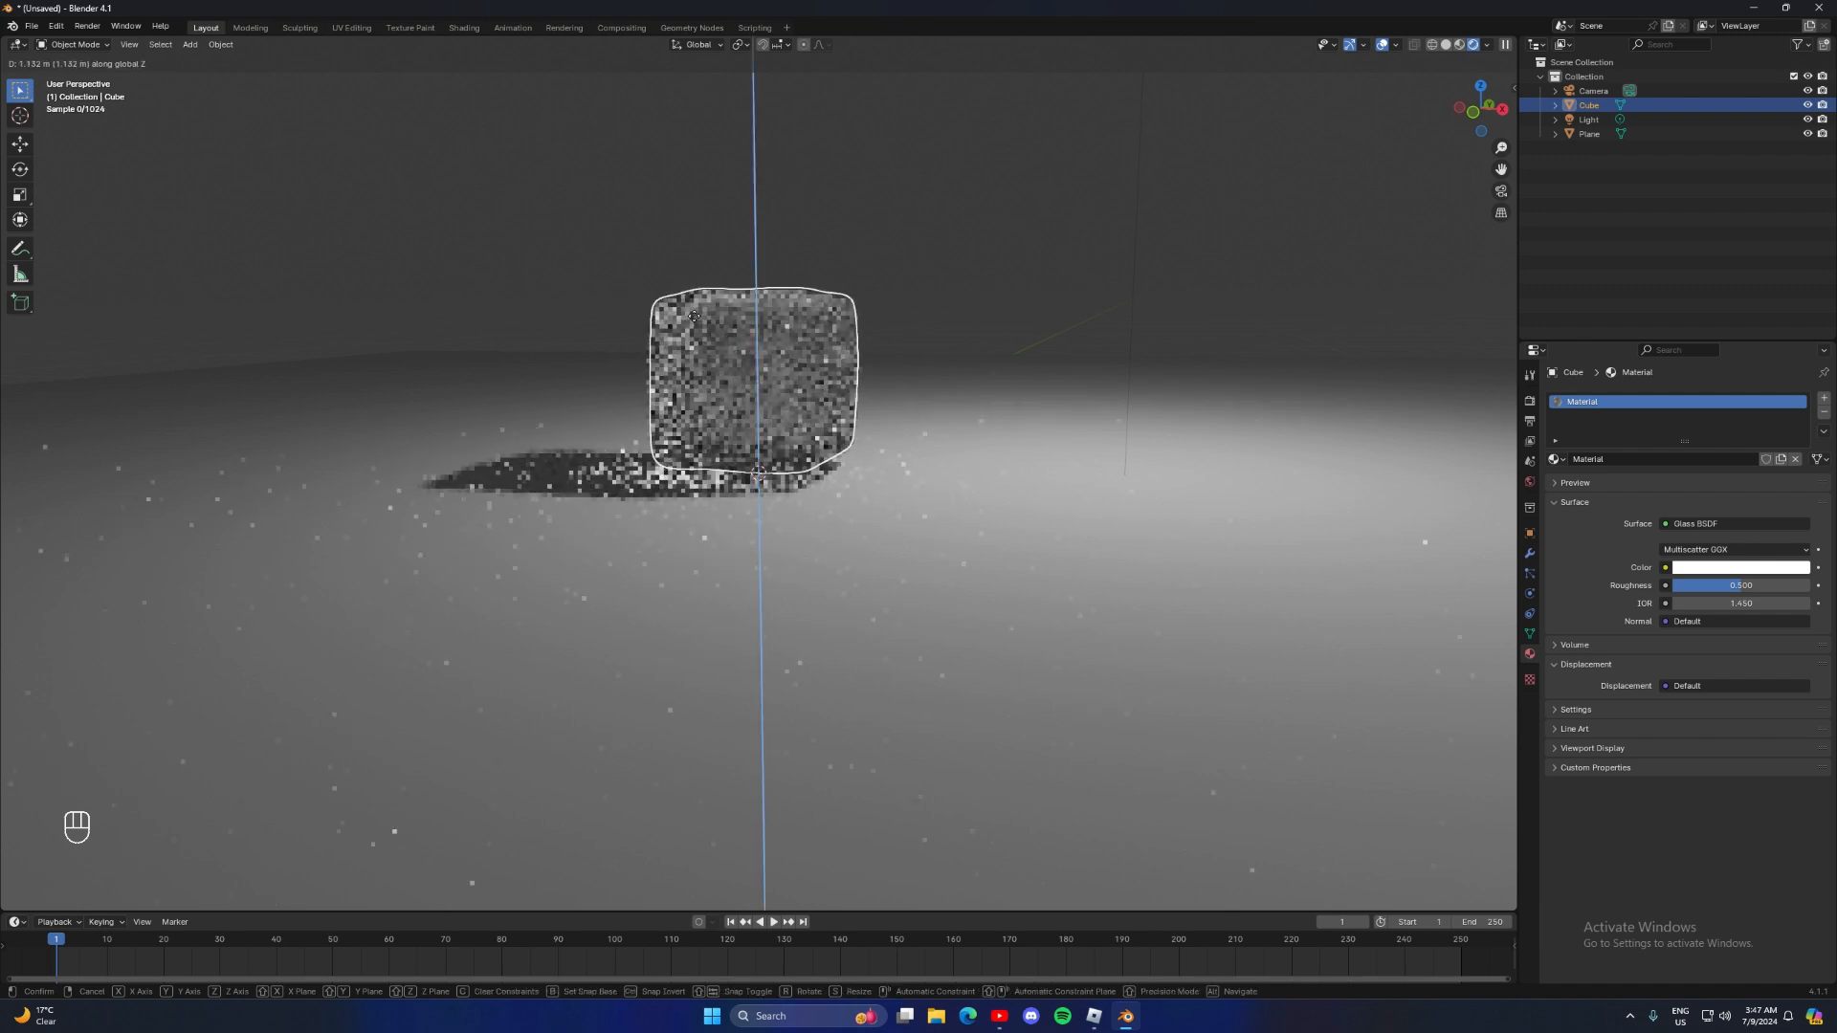
pyautogui.click(694, 317)
pyautogui.moveTo(694, 317); pyautogui.dragTo(1291, 362, button='middle')
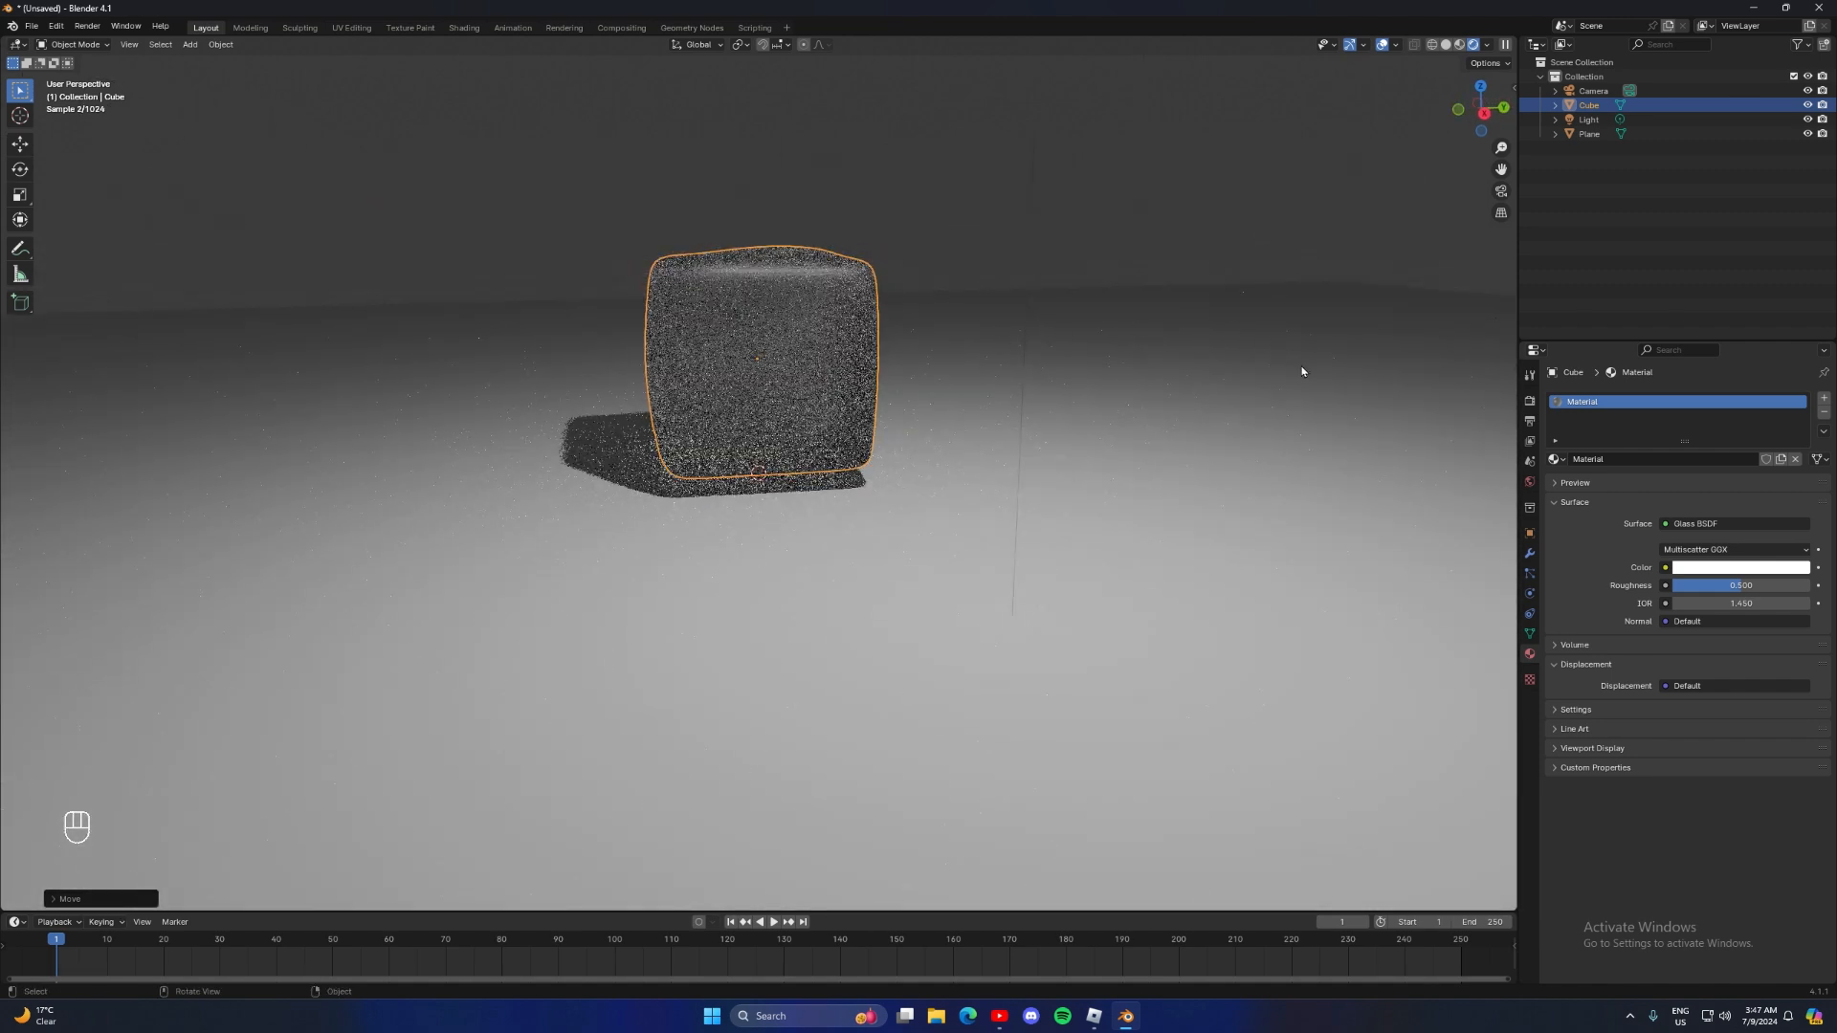
pyautogui.moveTo(1319, 427); pyautogui.dragTo(1147, 418, button='middle')
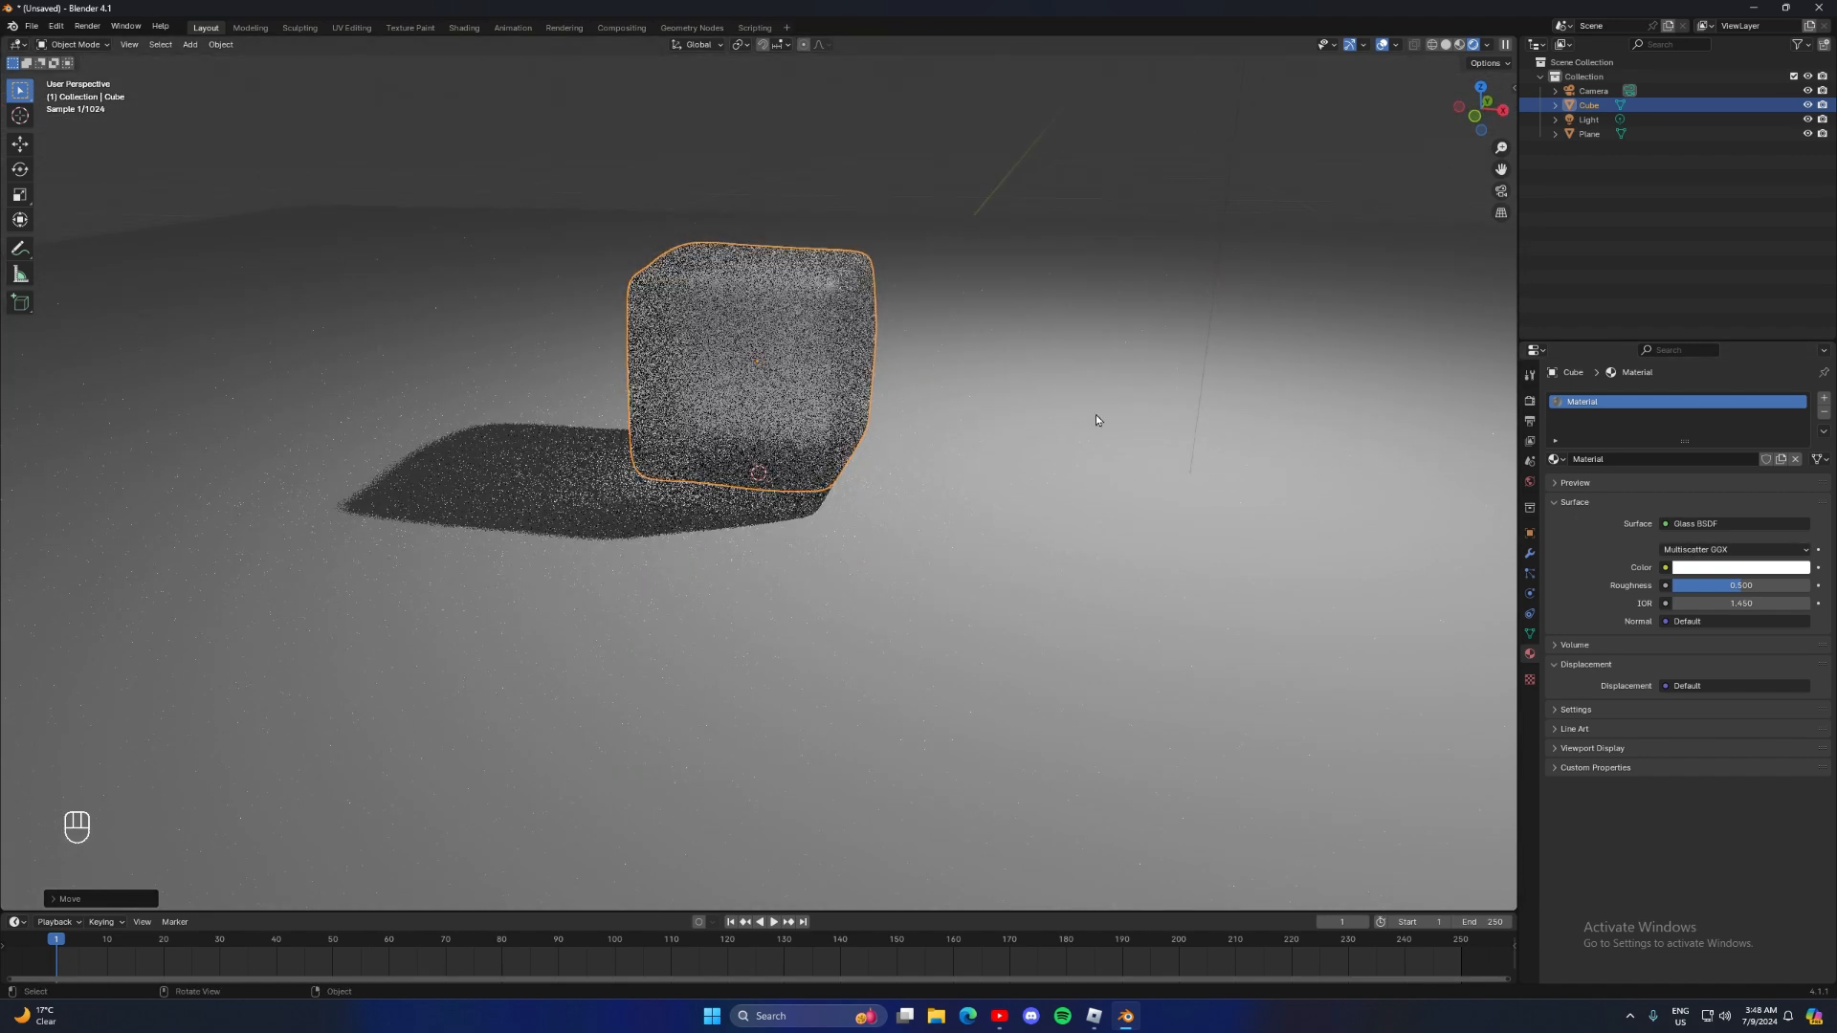
# Set the cube's glass roughness to 0.202
pyautogui.moveTo(1744, 582); pyautogui.dragTo(1691, 590)
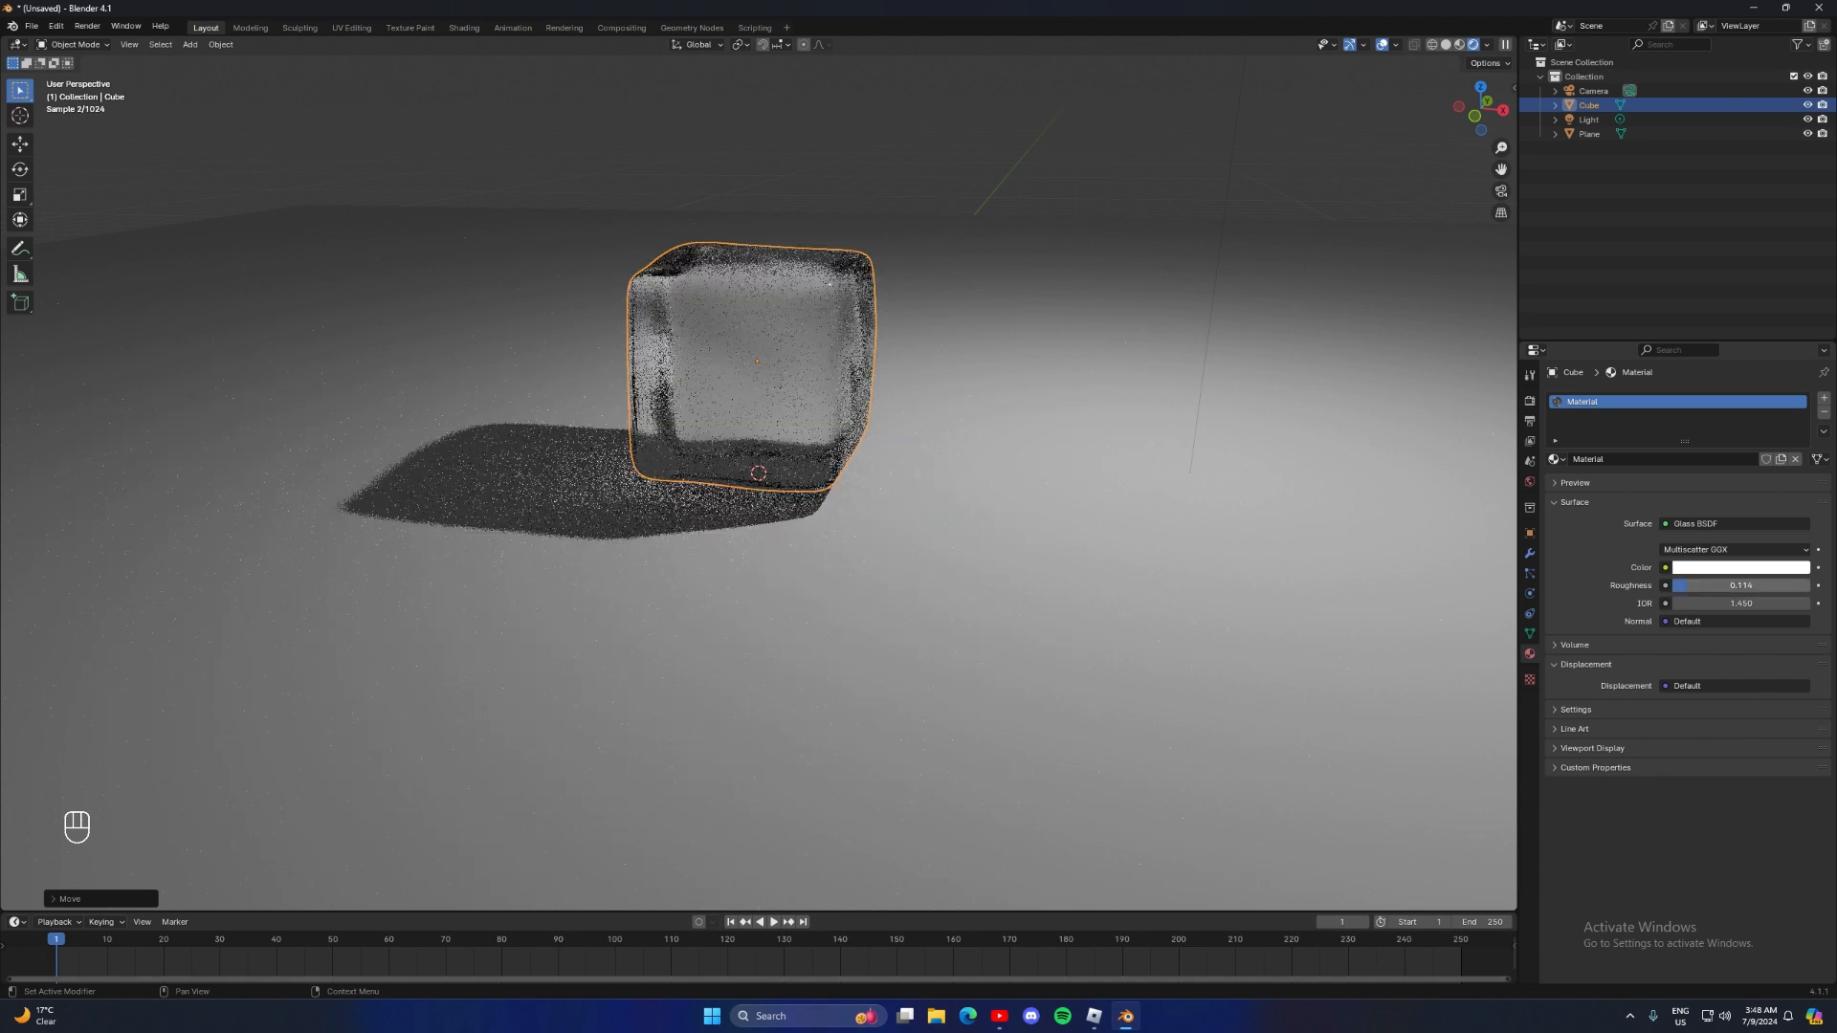
pyautogui.moveTo(1691, 588); pyautogui.dragTo(1703, 591)
pyautogui.moveTo(1144, 438)
pyautogui.mouseDown(button='middle')
pyautogui.moveTo(1219, 472)
pyautogui.moveTo(1190, 445)
pyautogui.moveTo(1093, 429)
pyautogui.moveTo(1194, 452)
pyautogui.moveTo(1169, 444)
pyautogui.mouseUp(button='middle')
pyautogui.scroll(4, 1208, 467)
pyautogui.scroll(-5, 1171, 454)
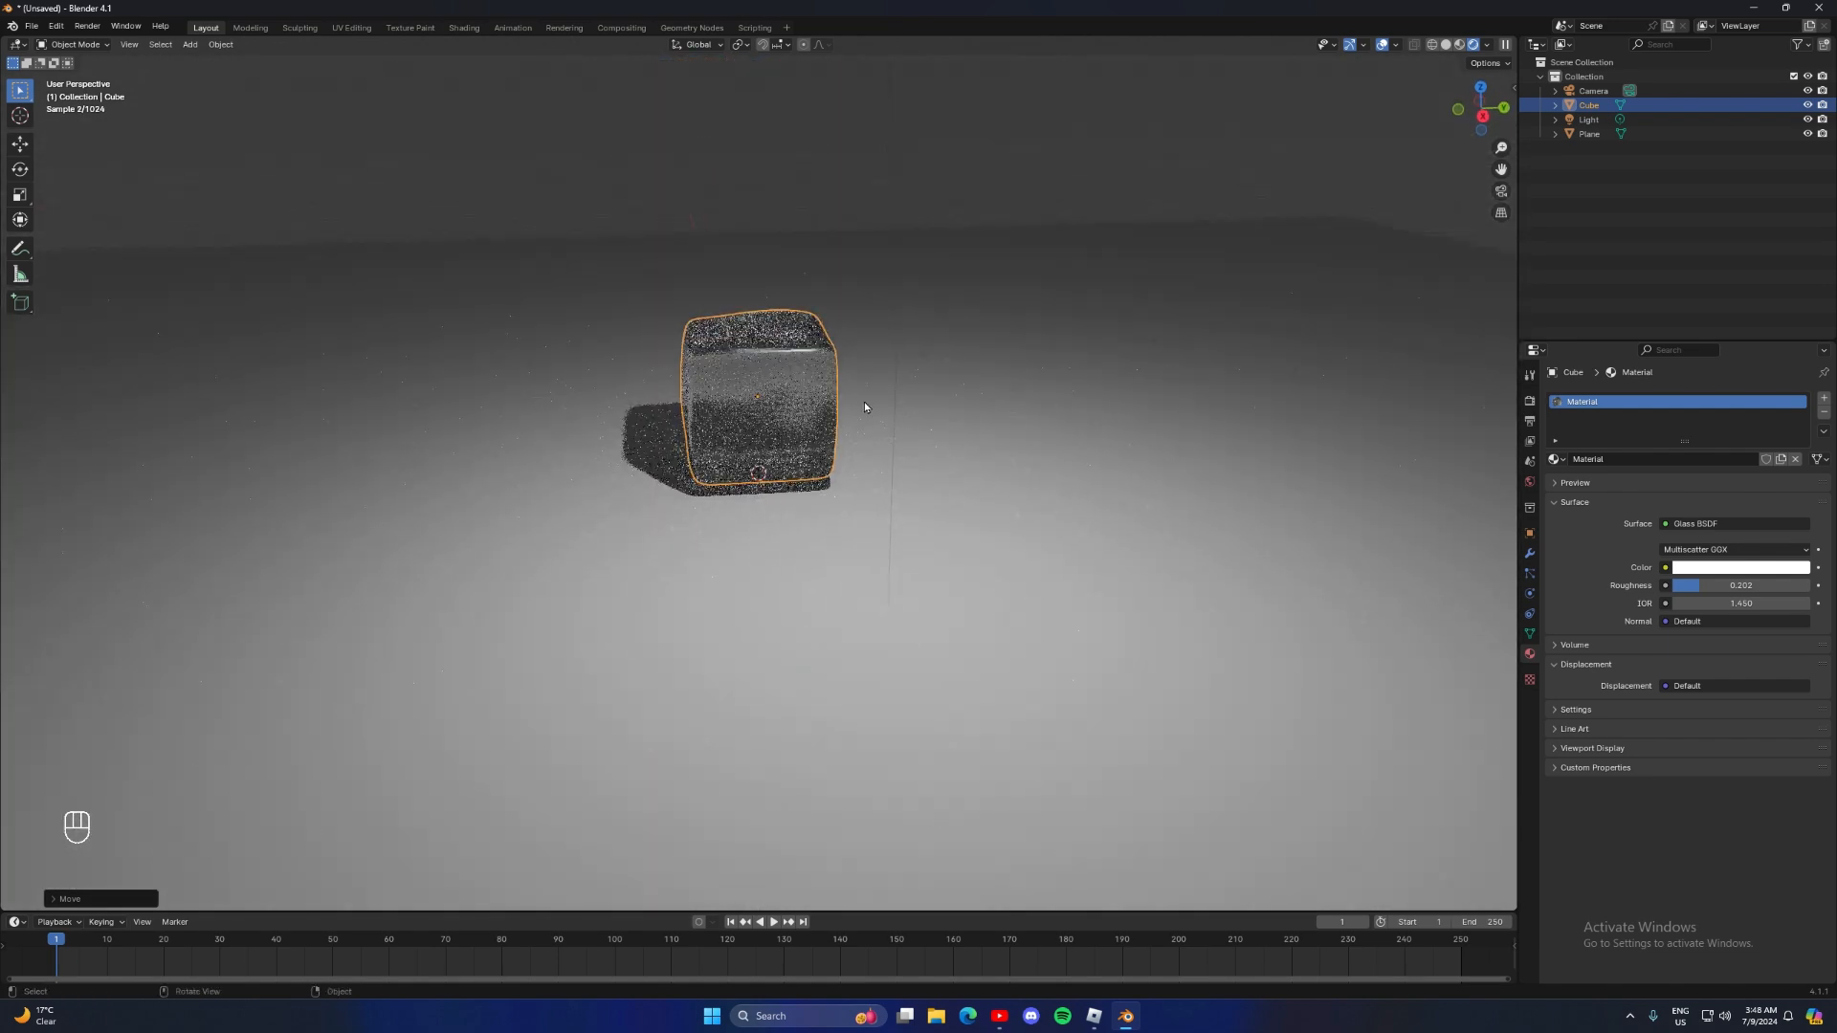
# Switch the viewport to Solid shading and apply Shade Smooth to the cube
pyautogui.click(75, 44)
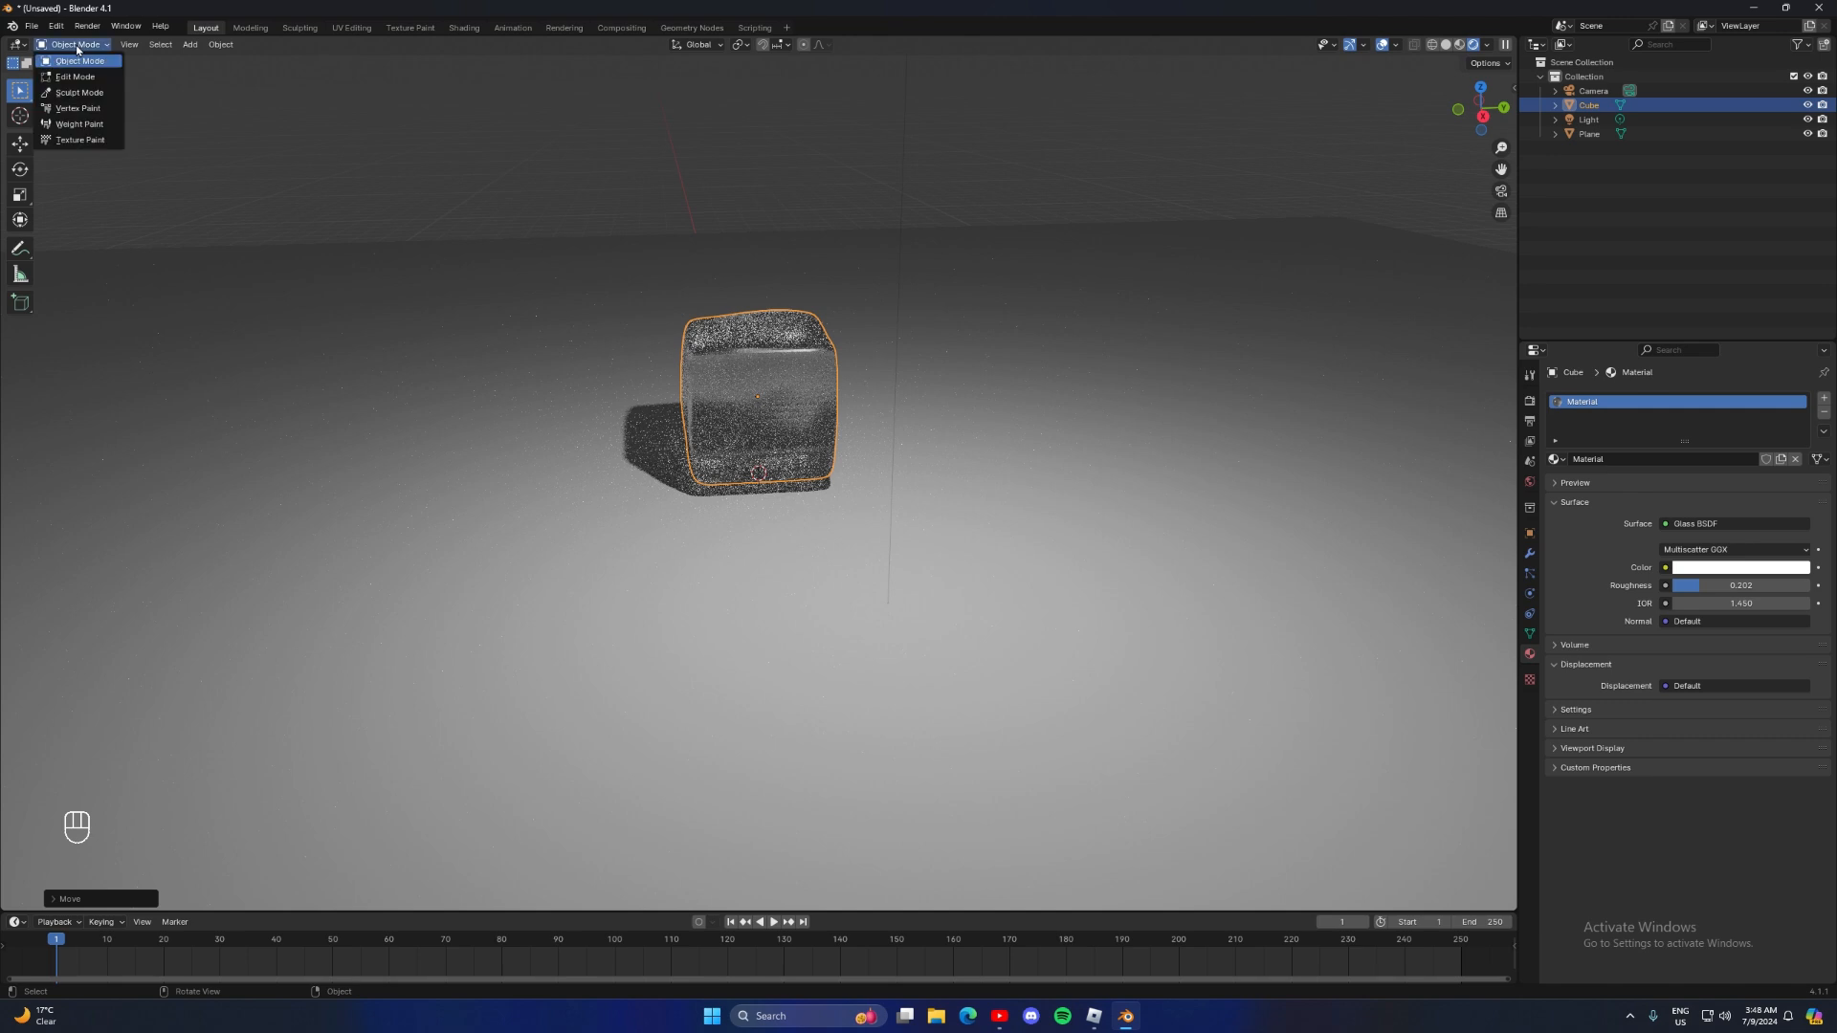
pyautogui.click(1446, 46)
pyautogui.moveTo(1209, 139); pyautogui.dragTo(1309, 150, button='middle')
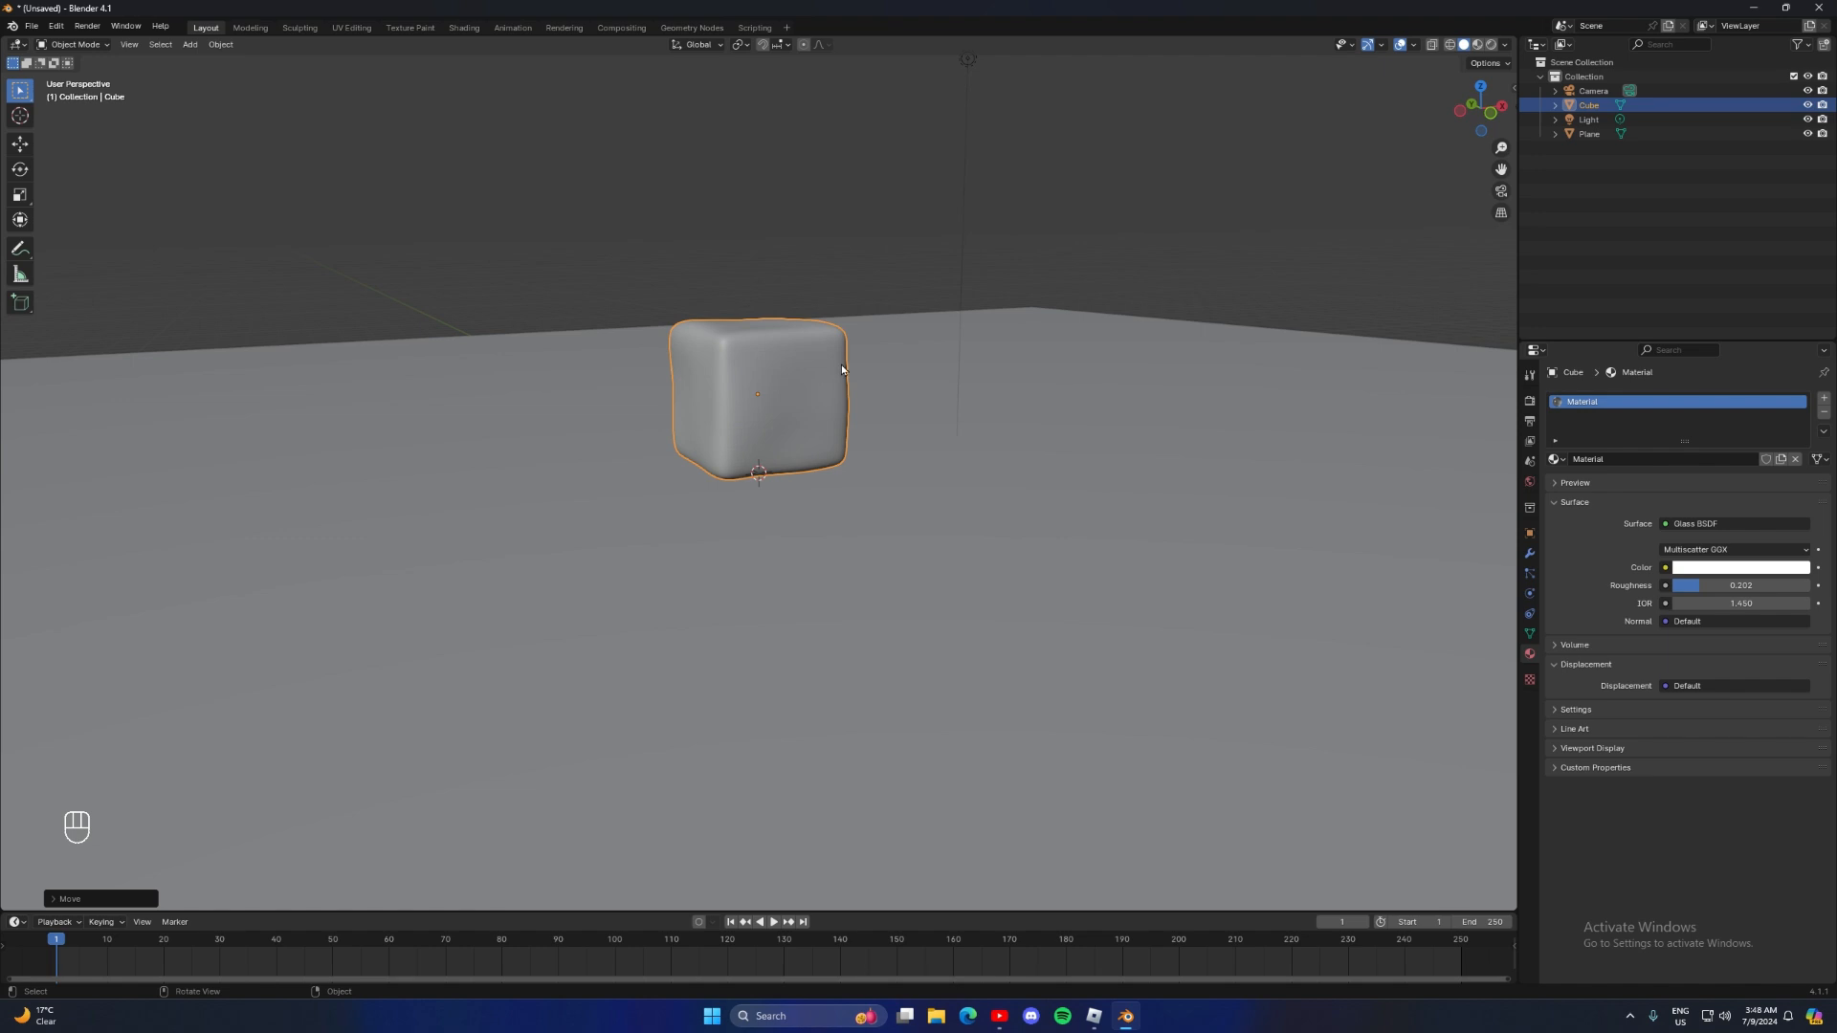
pyautogui.moveTo(763, 364); pyautogui.dragTo(814, 388, button='middle')
pyautogui.rightClick(767, 382)
pyautogui.click(770, 390)
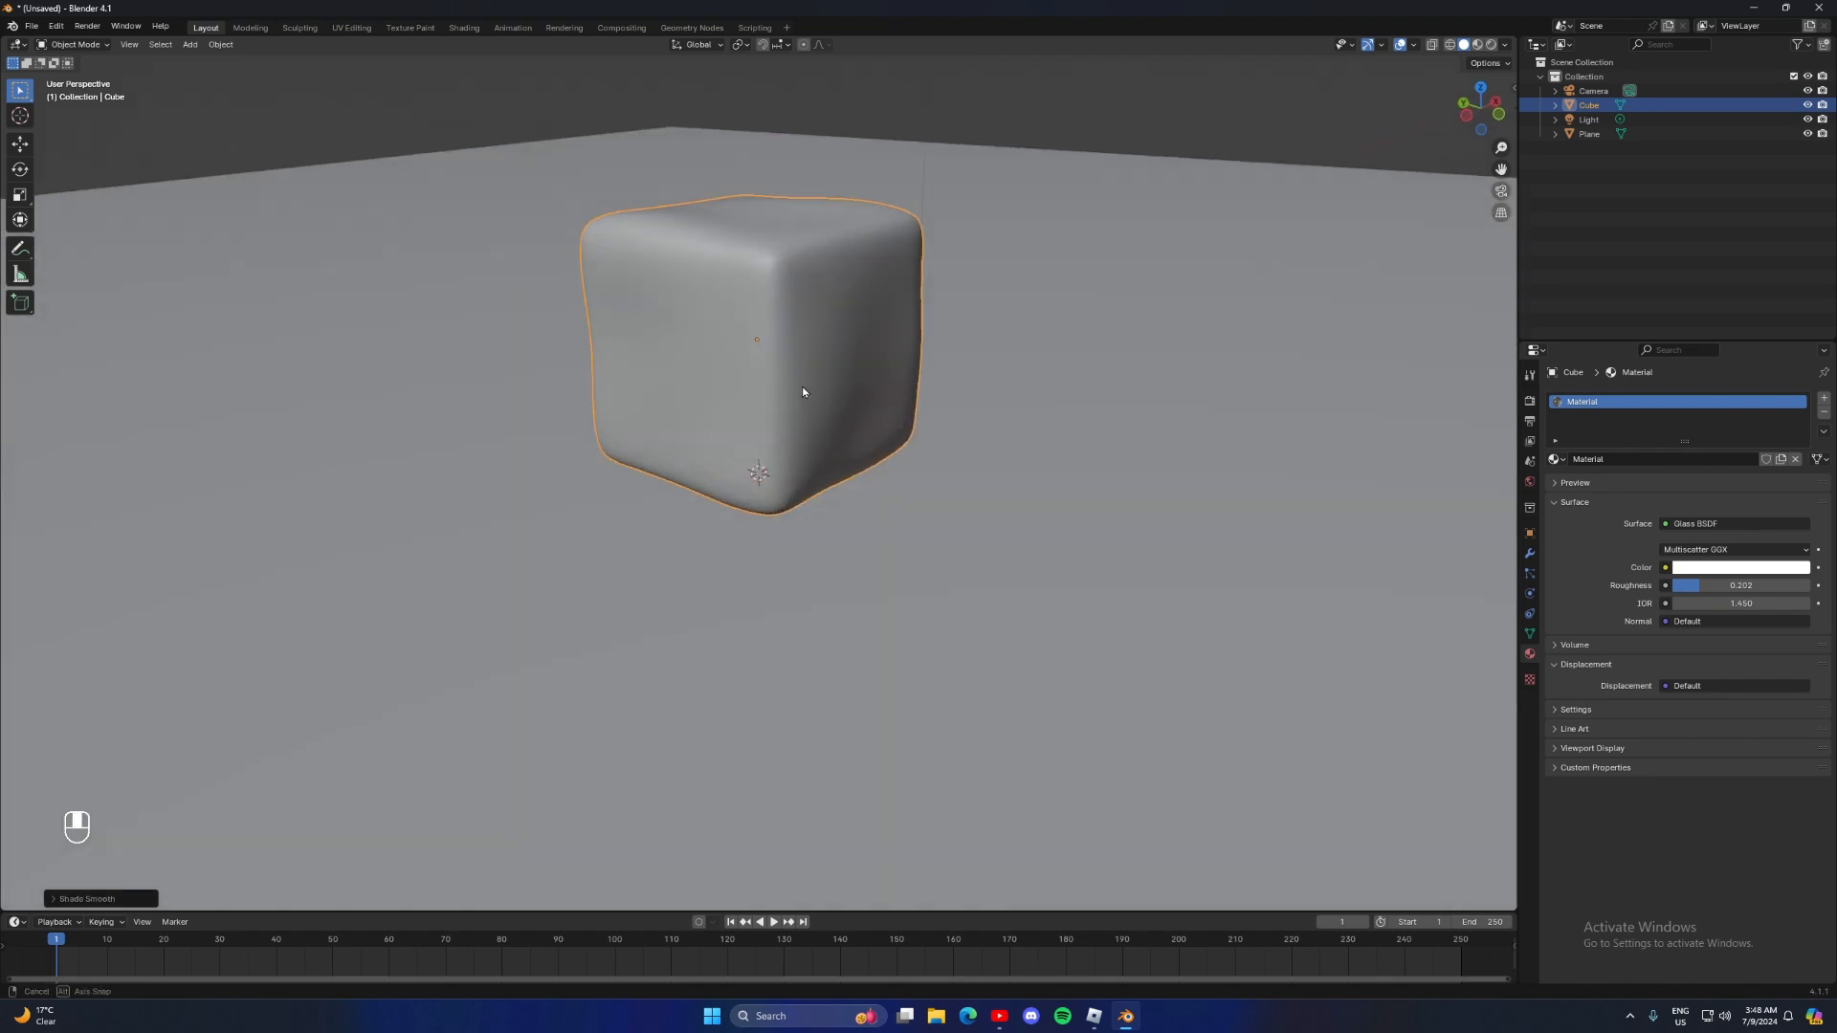
pyautogui.scroll(-4, 660, 432)
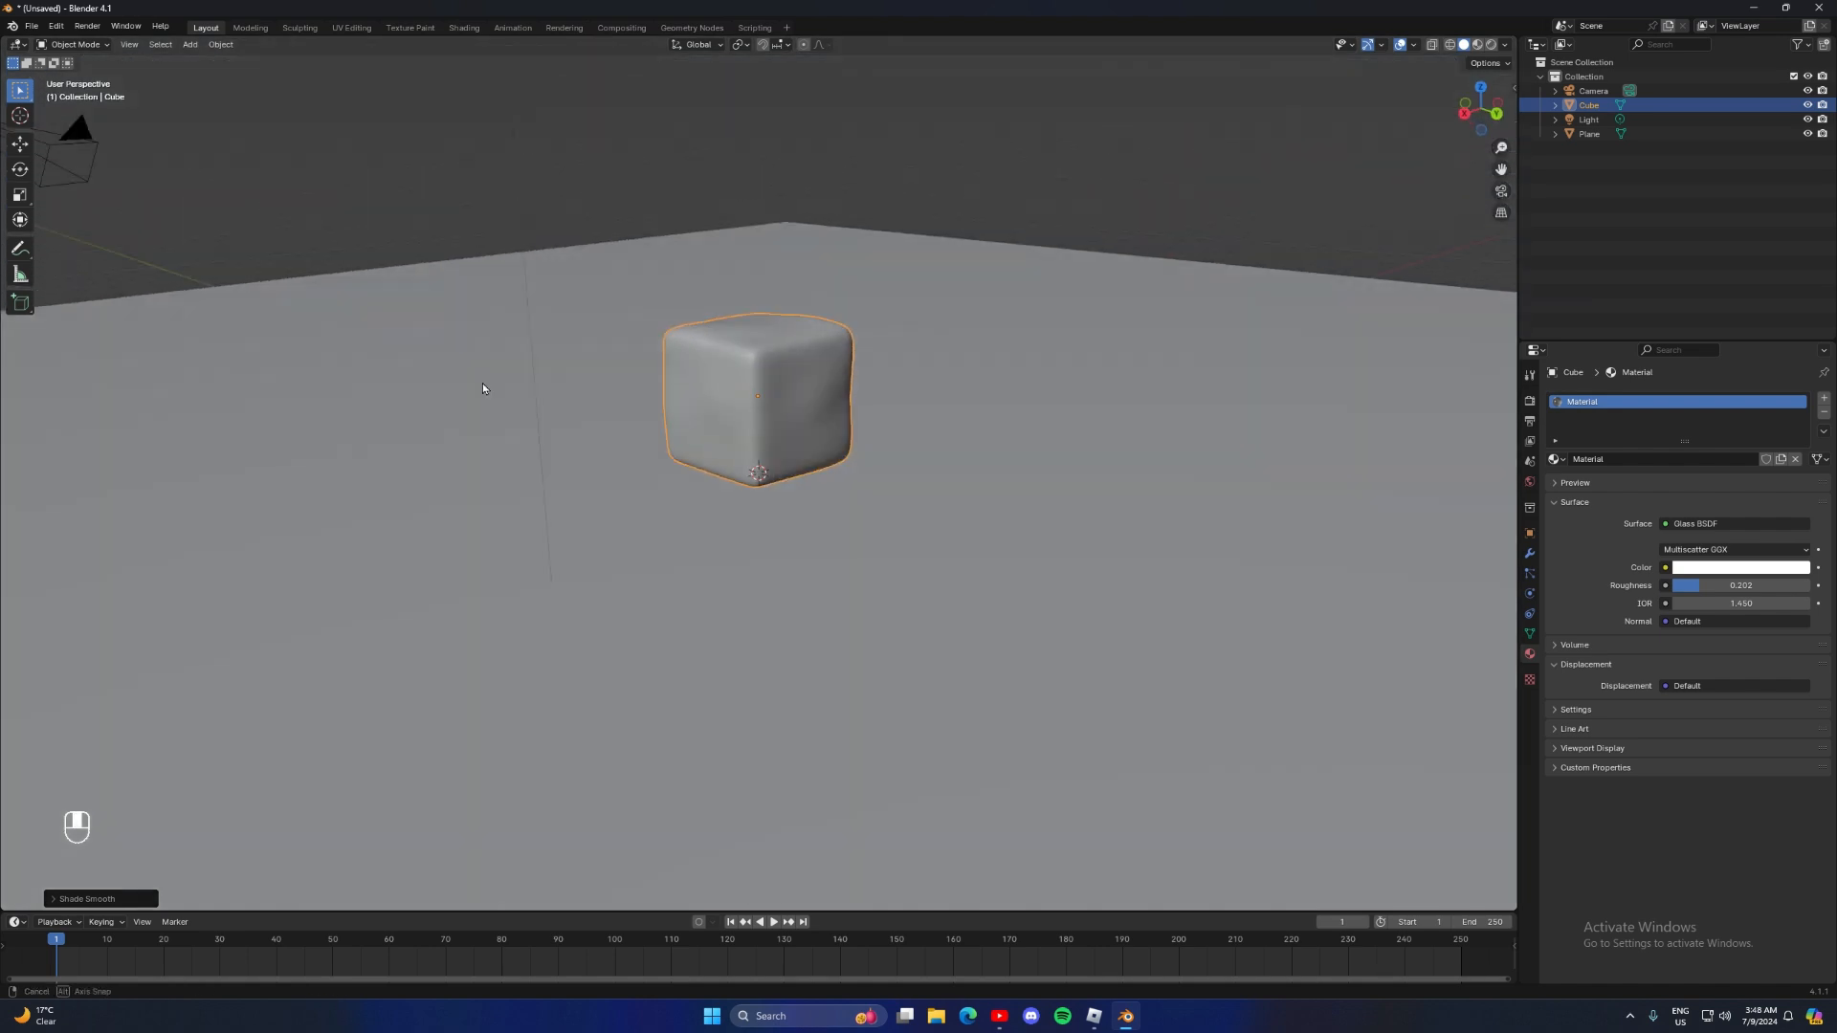
pyautogui.moveTo(482, 383); pyautogui.dragTo(591, 389, button='middle')
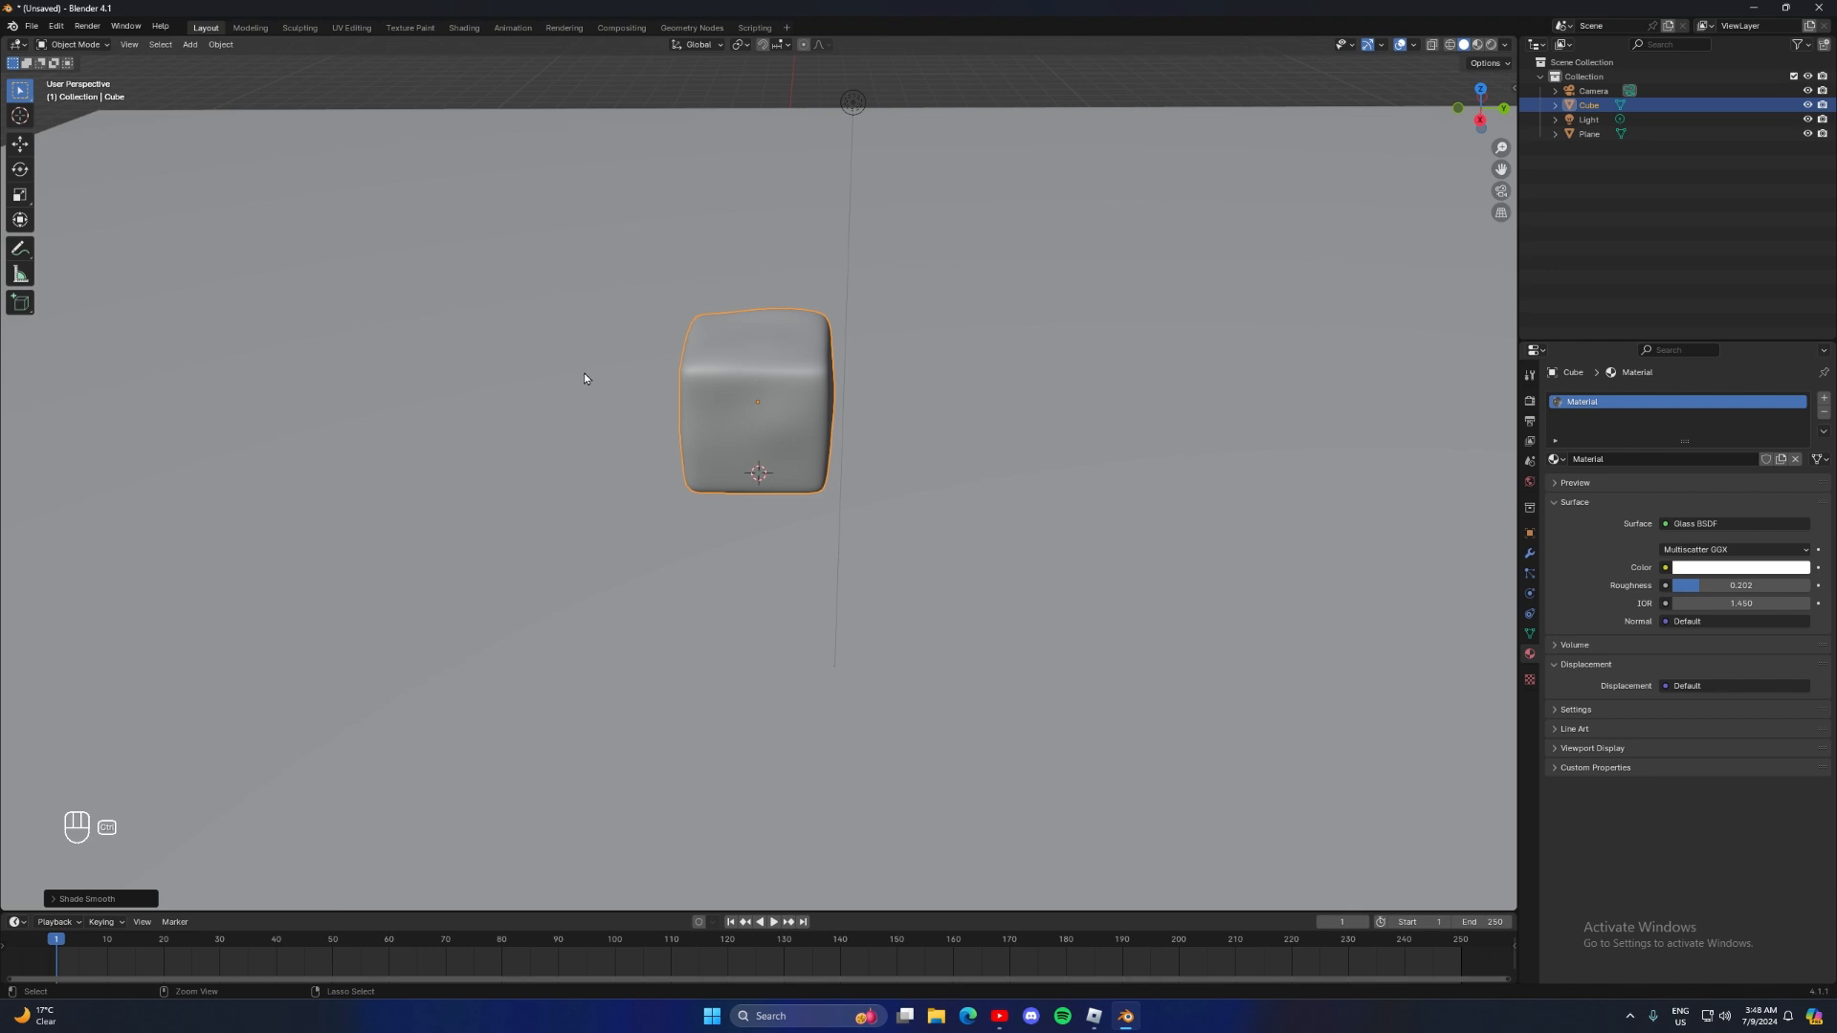
# Duplicate the smoothed cube three times and spread the copies around the original
pyautogui.hotkey('shift', 'd')
pyautogui.click(1148, 352)
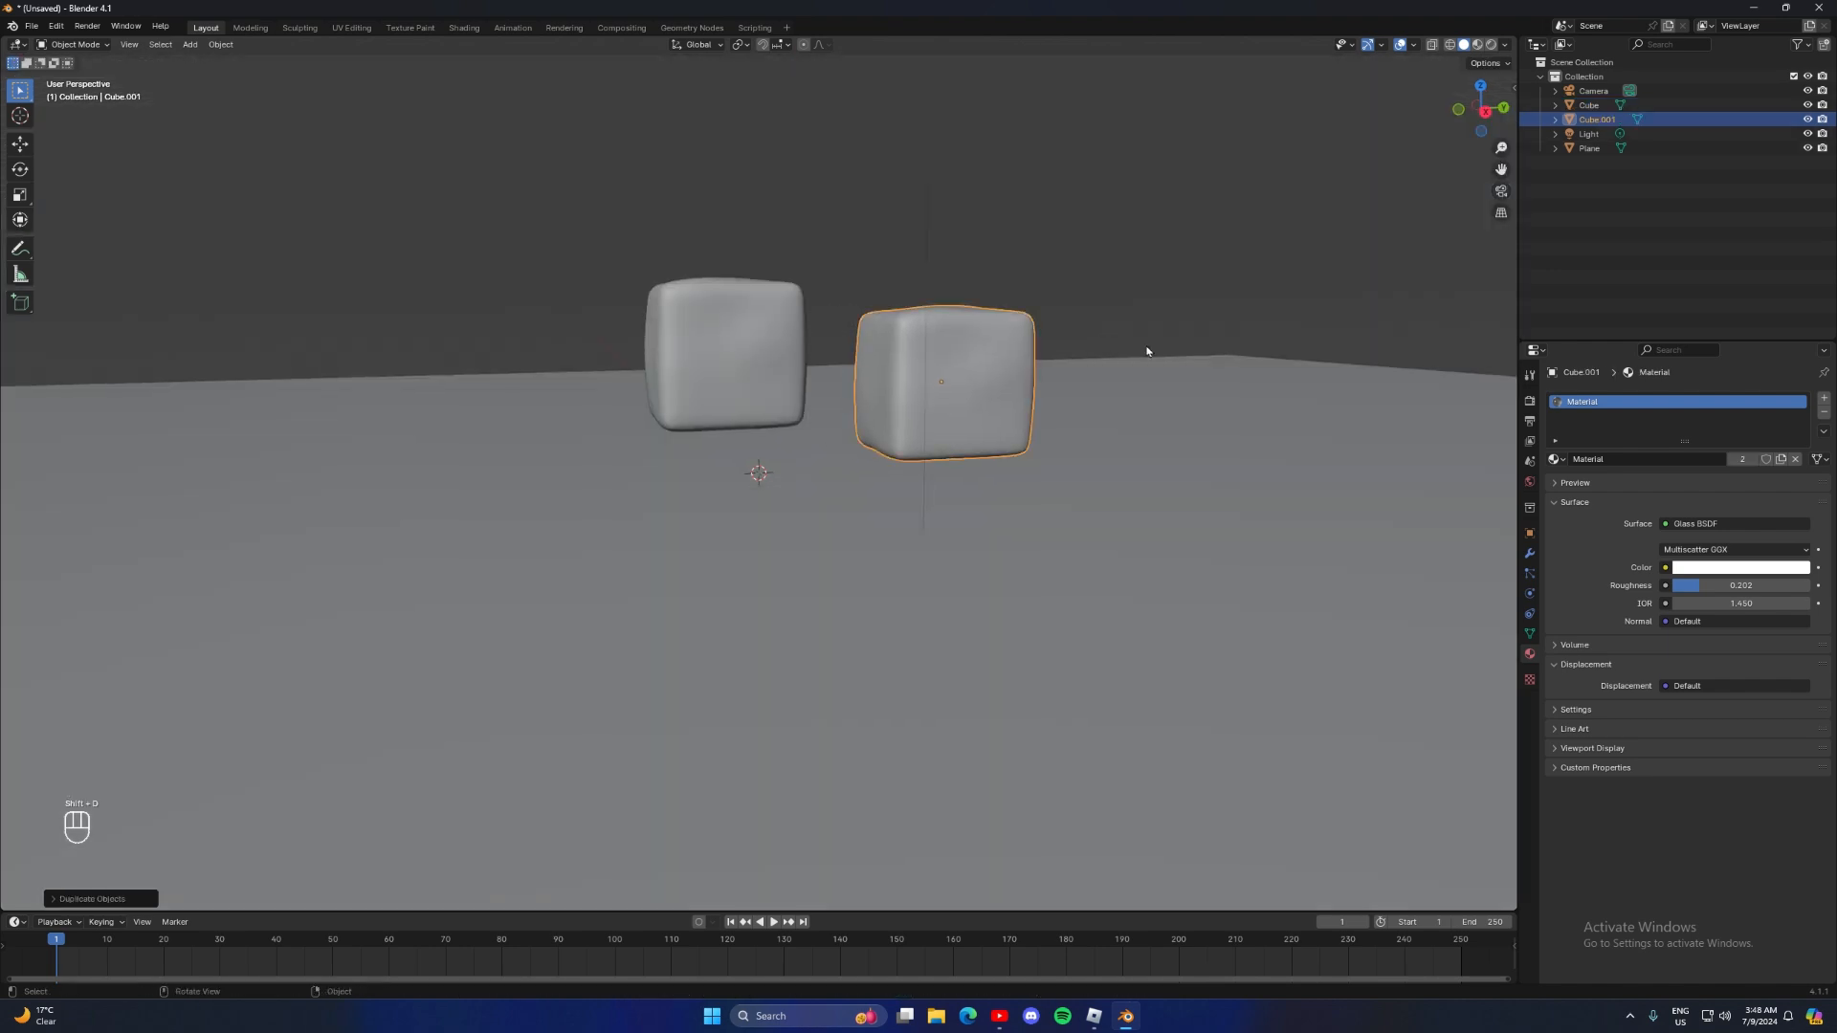
pyautogui.moveTo(1150, 352); pyautogui.dragTo(1214, 320, button='middle')
pyautogui.hotkey('shift', 'd')
pyautogui.click(972, 295)
pyautogui.moveTo(970, 294); pyautogui.dragTo(1053, 350, button='middle')
pyautogui.hotkey('shift', 'd')
pyautogui.click(544, 242)
pyautogui.click(795, 352)
pyautogui.moveTo(794, 351); pyautogui.dragTo(720, 317, button='middle')
# Reposition the cube copies one by one beside and behind the original cube
pyautogui.press('g')
pyautogui.click(673, 387)
pyautogui.press('g')
pyautogui.click(694, 295)
pyautogui.click(957, 378)
pyautogui.press('g')
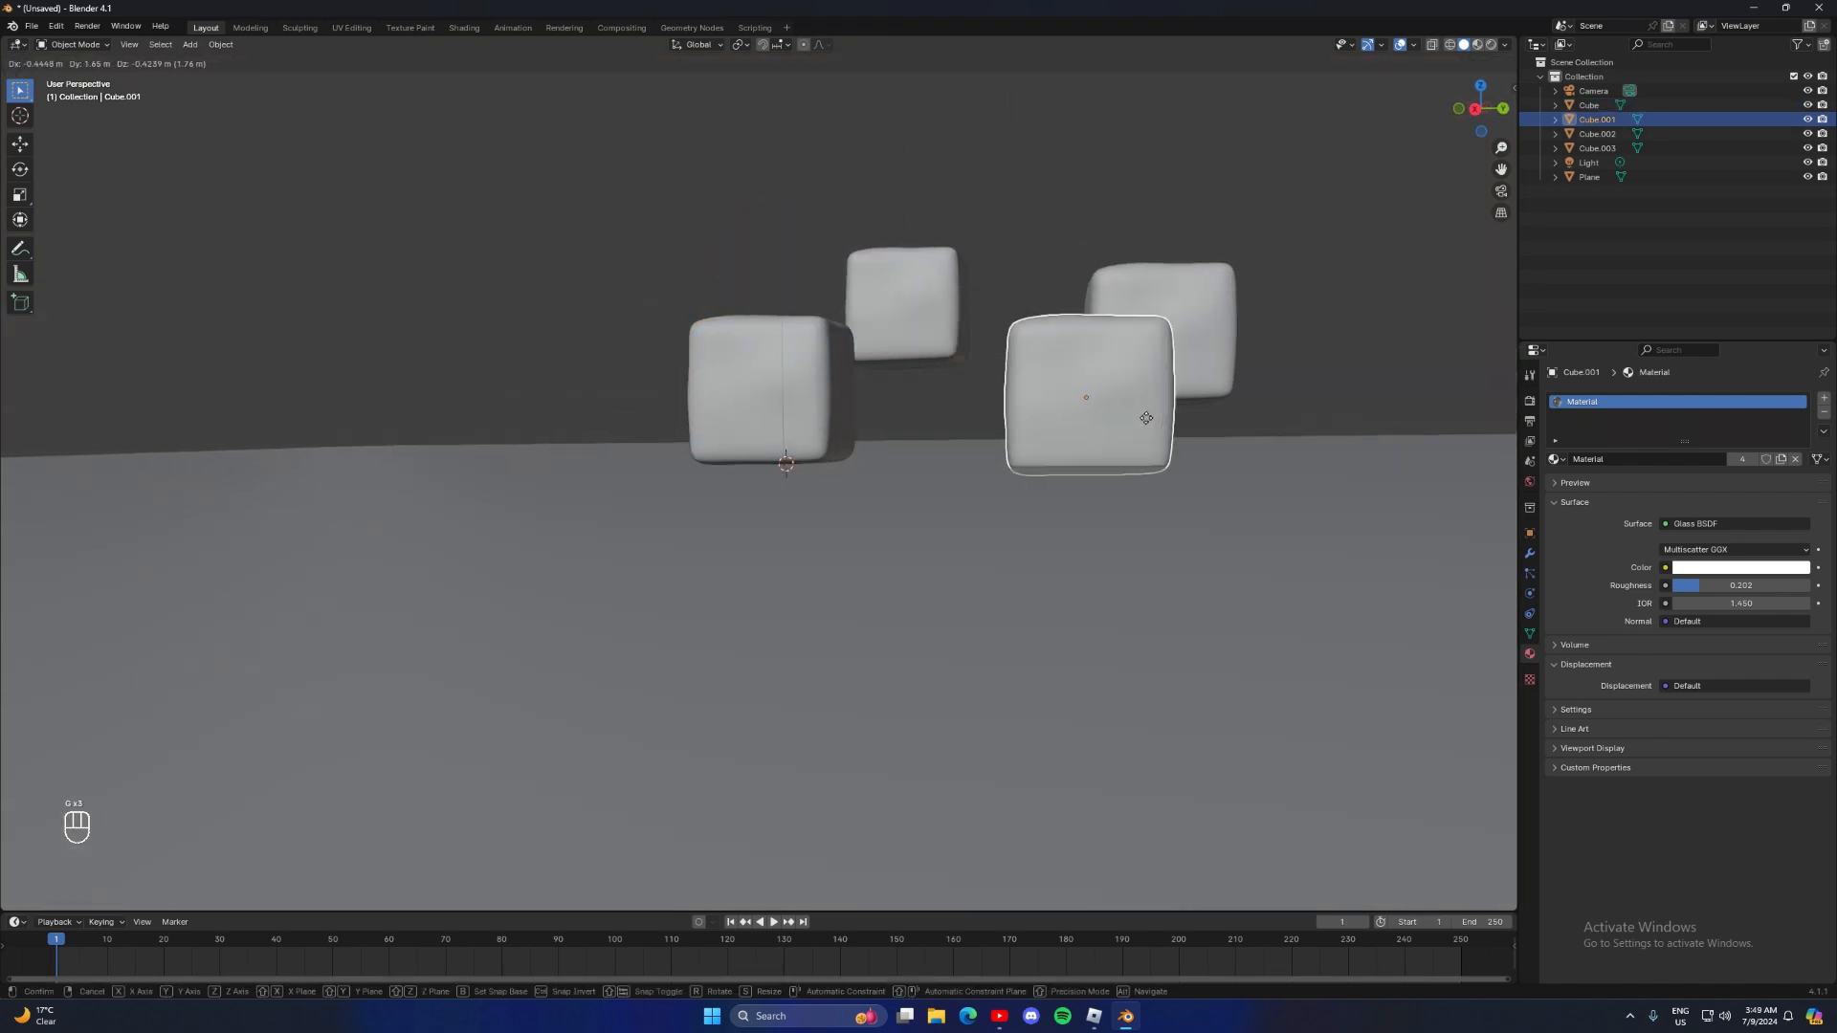
pyautogui.click(1316, 356)
pyautogui.moveTo(1316, 356); pyautogui.dragTo(825, 364, button='middle')
pyautogui.click(770, 368)
pyautogui.moveTo(763, 370); pyautogui.dragTo(613, 344, button='middle')
# Move one of the rear cube copies and rotate it to a tilted angle
pyautogui.click(825, 278)
pyautogui.press('g')
pyautogui.moveTo(842, 287); pyautogui.dragTo(1046, 336, button='middle')
pyautogui.click(1101, 377)
pyautogui.press('r')
pyautogui.click(894, 231)
pyautogui.press('r')
pyautogui.press('z')
pyautogui.press('x')
pyautogui.press('y')
pyautogui.click(876, 218)
# Shift the selected cube copy and rotate it about the X axis so it leans toward the original
pyautogui.click(793, 292)
pyautogui.press('g')
pyautogui.click(806, 229)
pyautogui.press('r')
pyautogui.press('x')
pyautogui.click(912, 337)
# Move the cube copies into a loose cluster around the original cube, with one standing apart on its own
pyautogui.click(1153, 335)
pyautogui.click(767, 302)
pyautogui.press('g')
pyautogui.click(751, 235)
pyautogui.click(833, 295)
pyautogui.press('g')
pyautogui.moveTo(832, 295); pyautogui.dragTo(928, 381, button='middle')
pyautogui.click(1099, 328)
pyautogui.press('g')
pyautogui.click(936, 385)
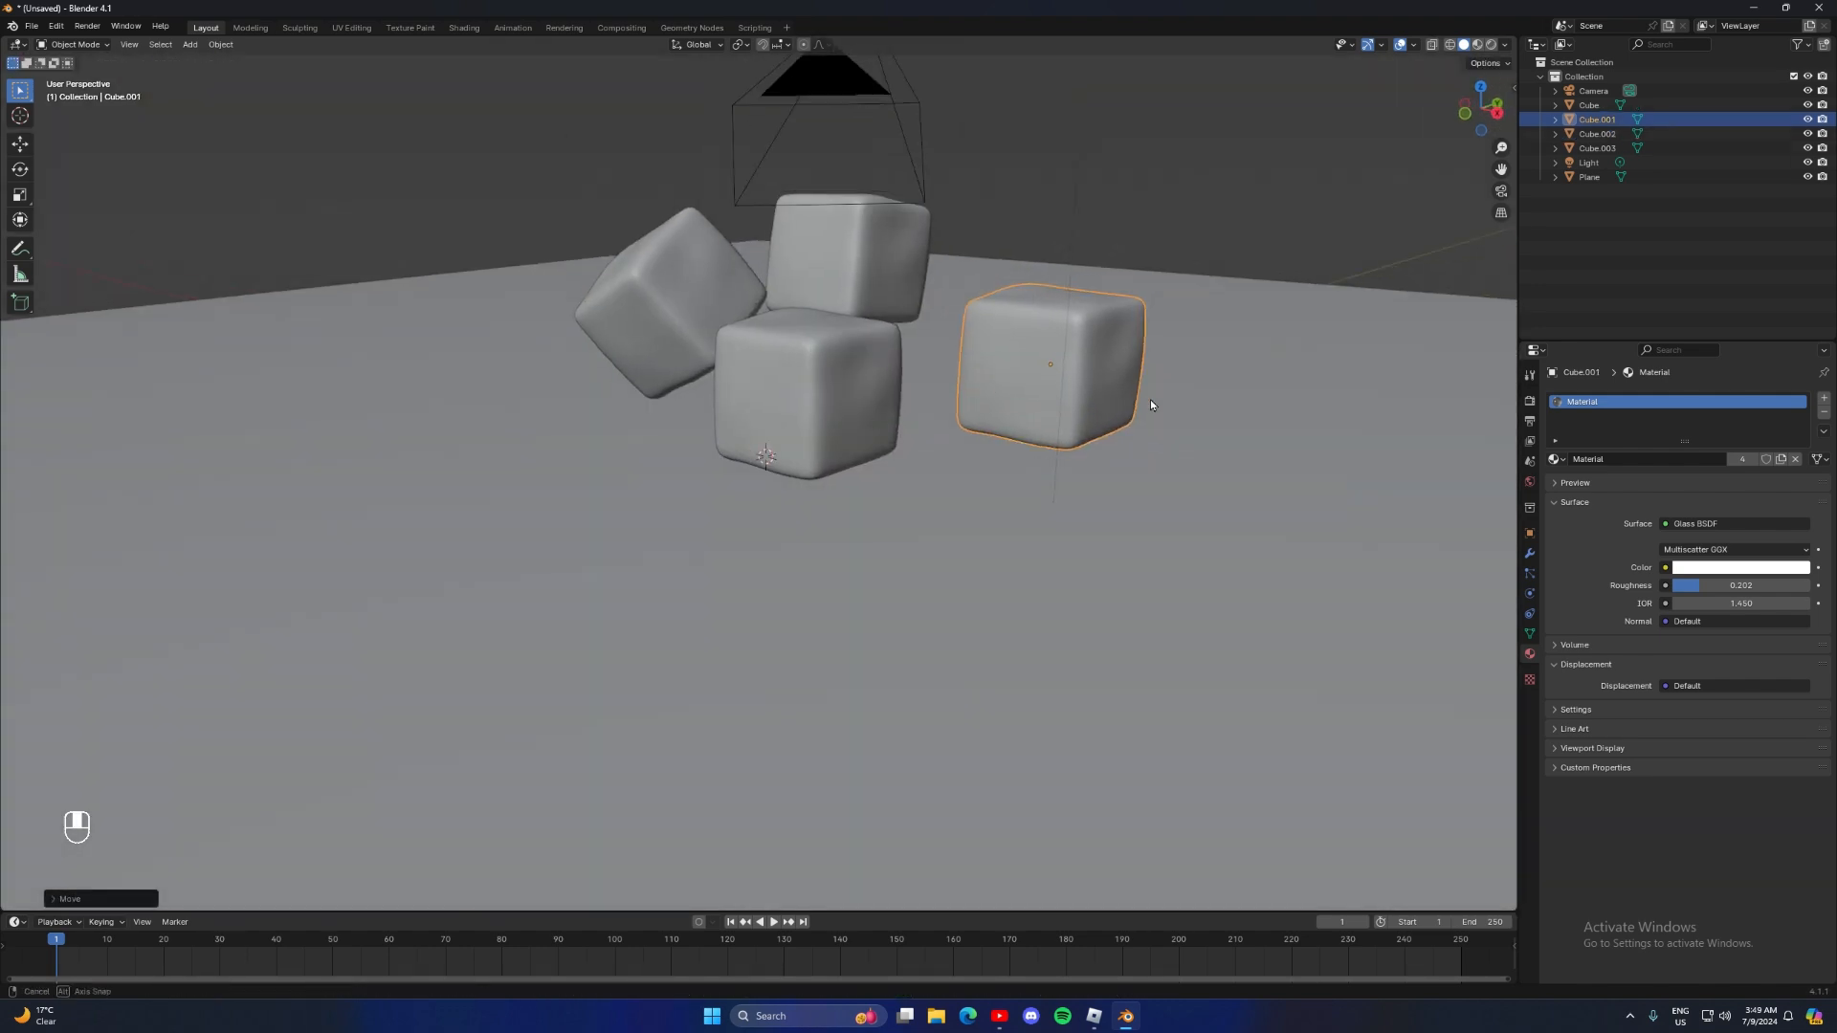
pyautogui.moveTo(1149, 399); pyautogui.dragTo(1197, 407, button='middle')
# Align the camera to an elevated view that frames all four cubes
pyautogui.press('KP_0')
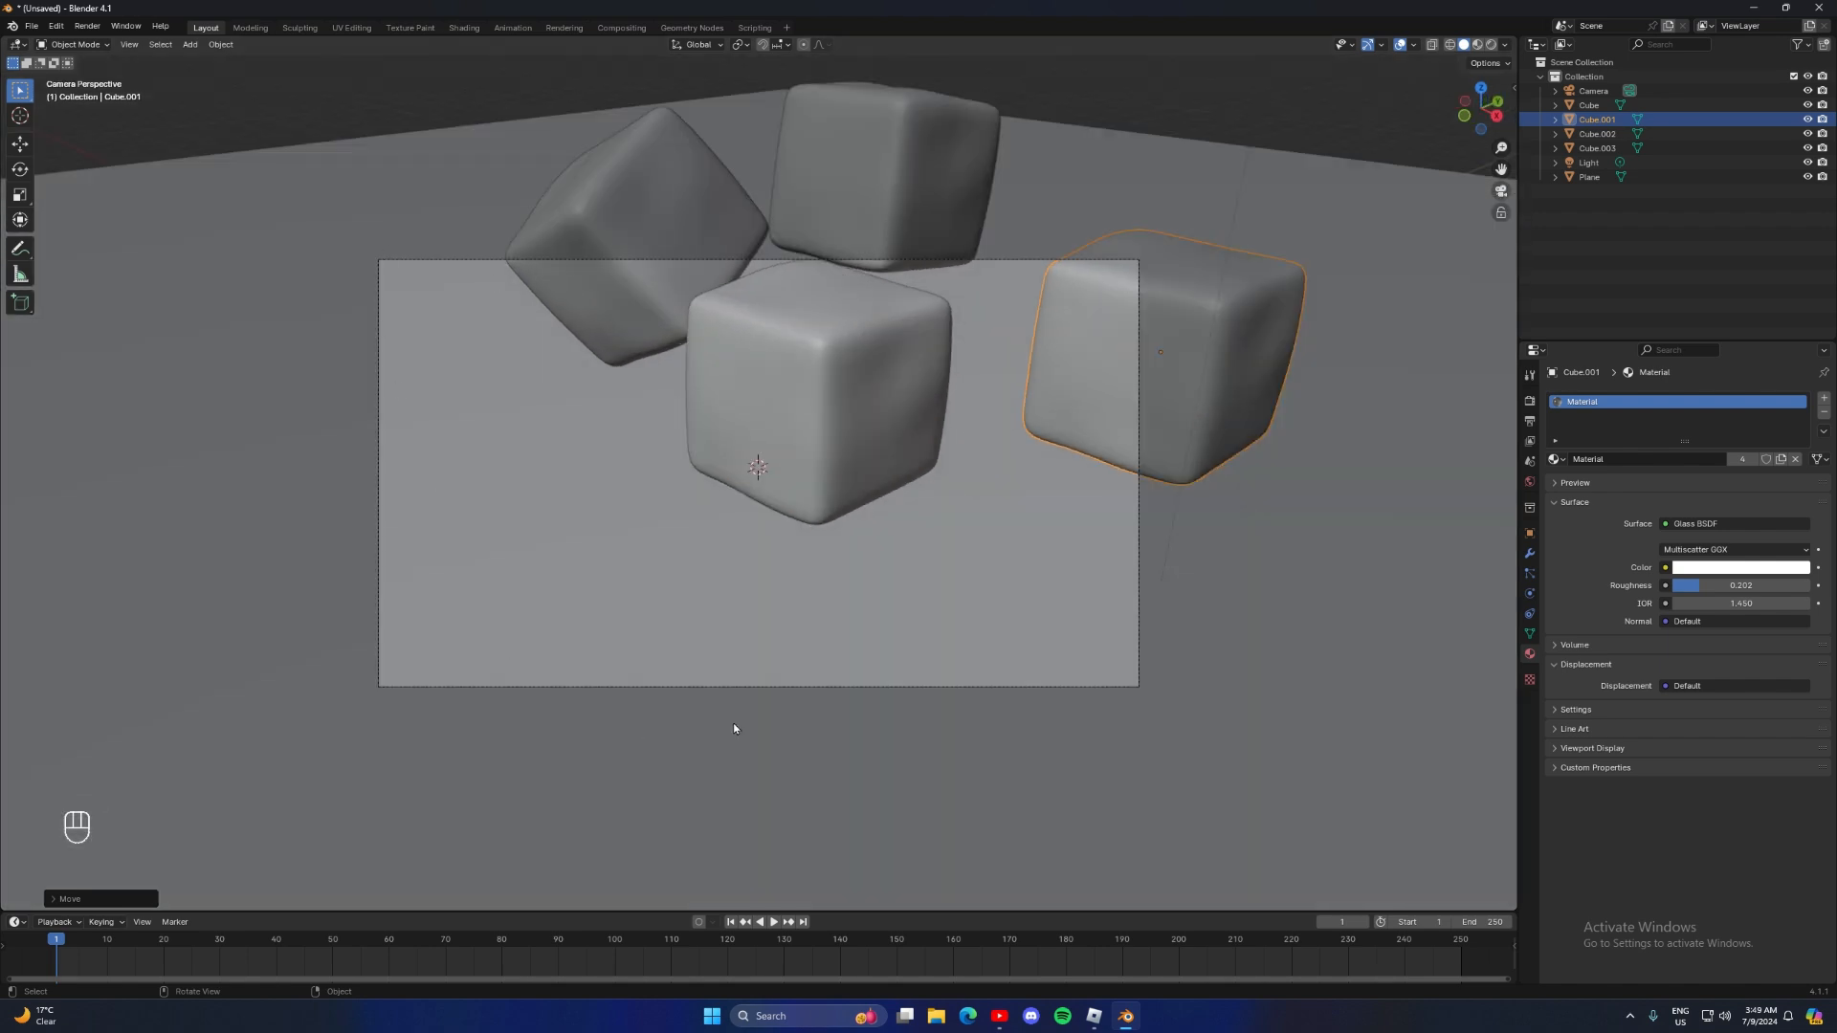
pyautogui.moveTo(640, 418); pyautogui.dragTo(870, 473, button='middle')
pyautogui.press('alt')
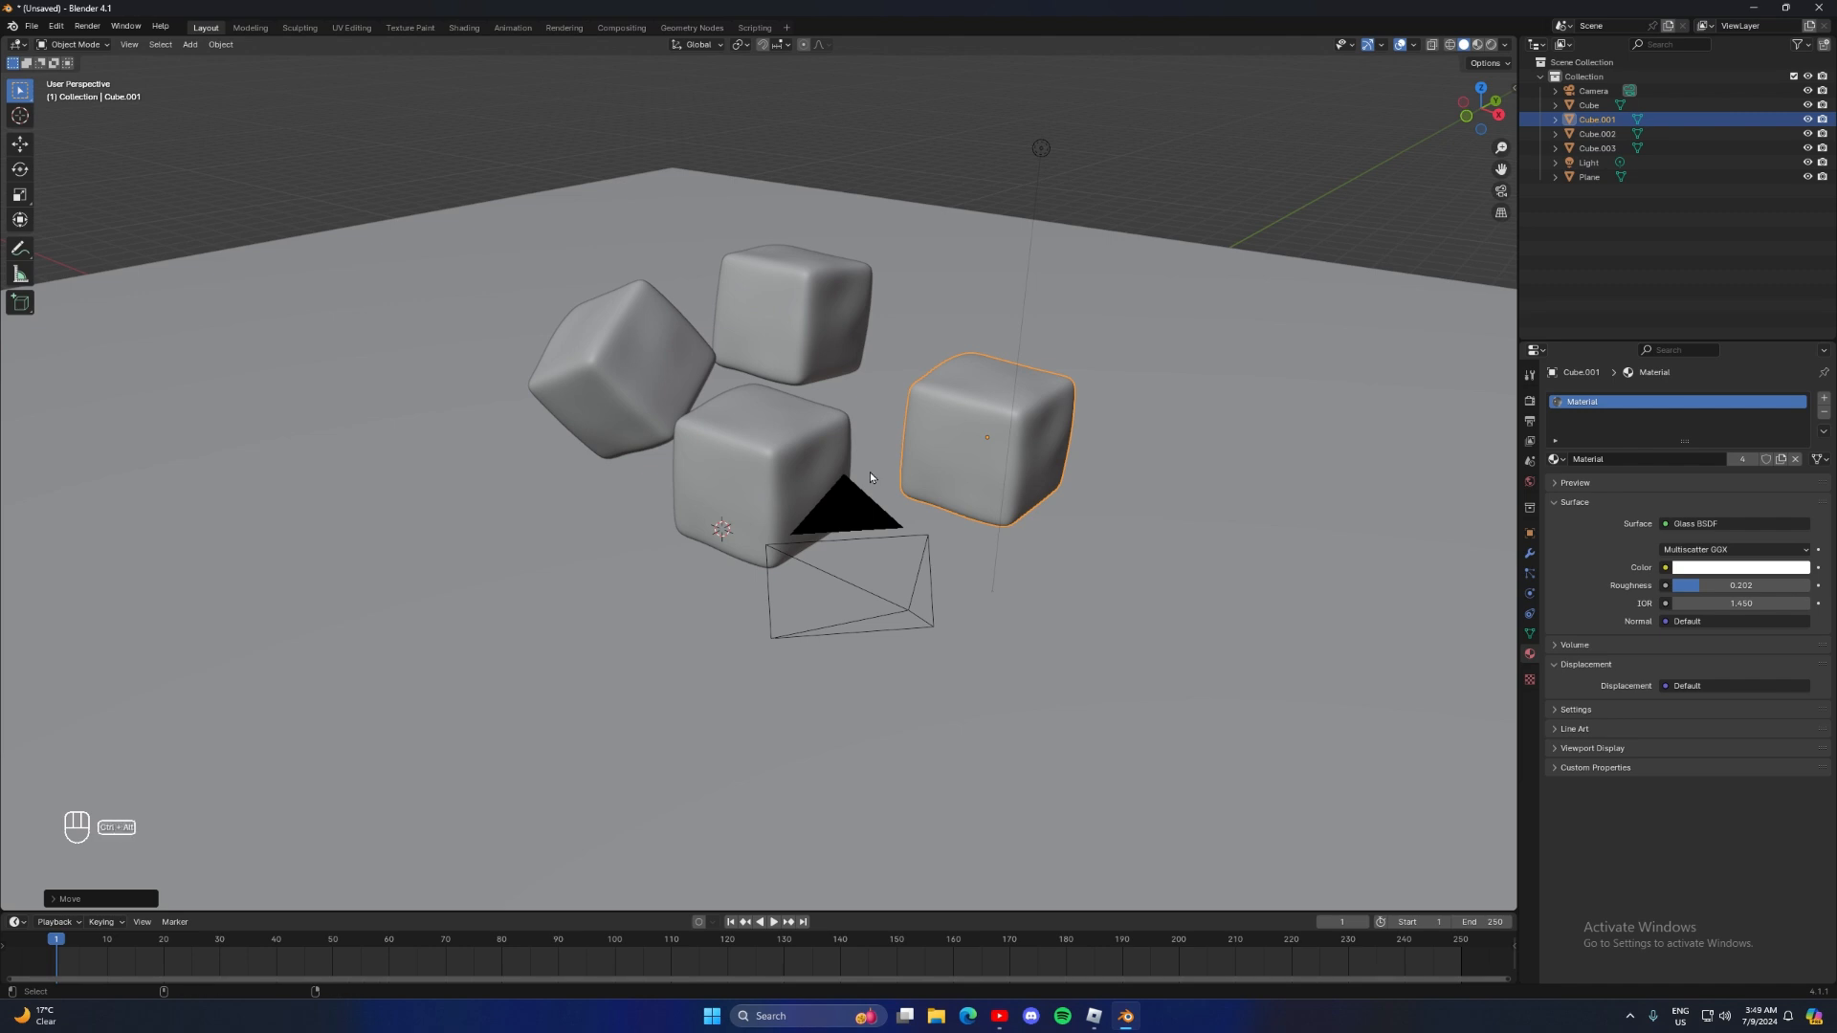
pyautogui.press('ctrl+alt+KP_0')
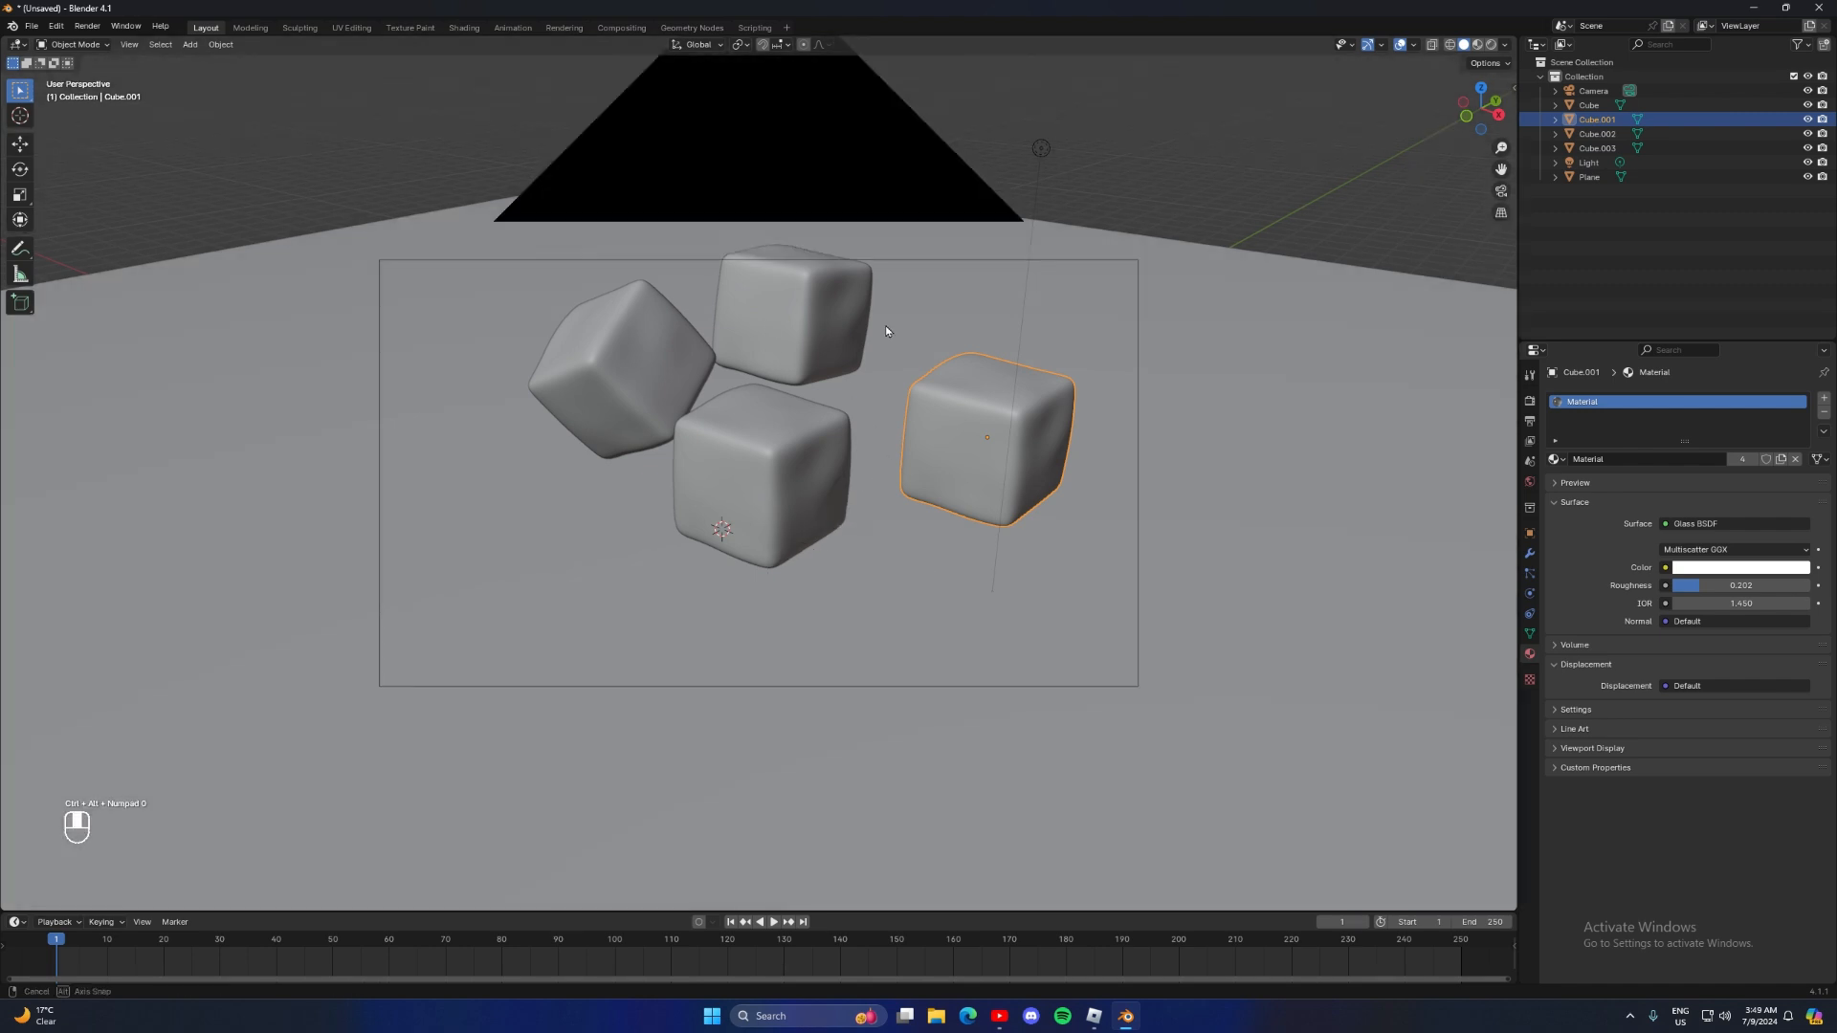
pyautogui.moveTo(886, 325); pyautogui.dragTo(866, 383, button='middle')
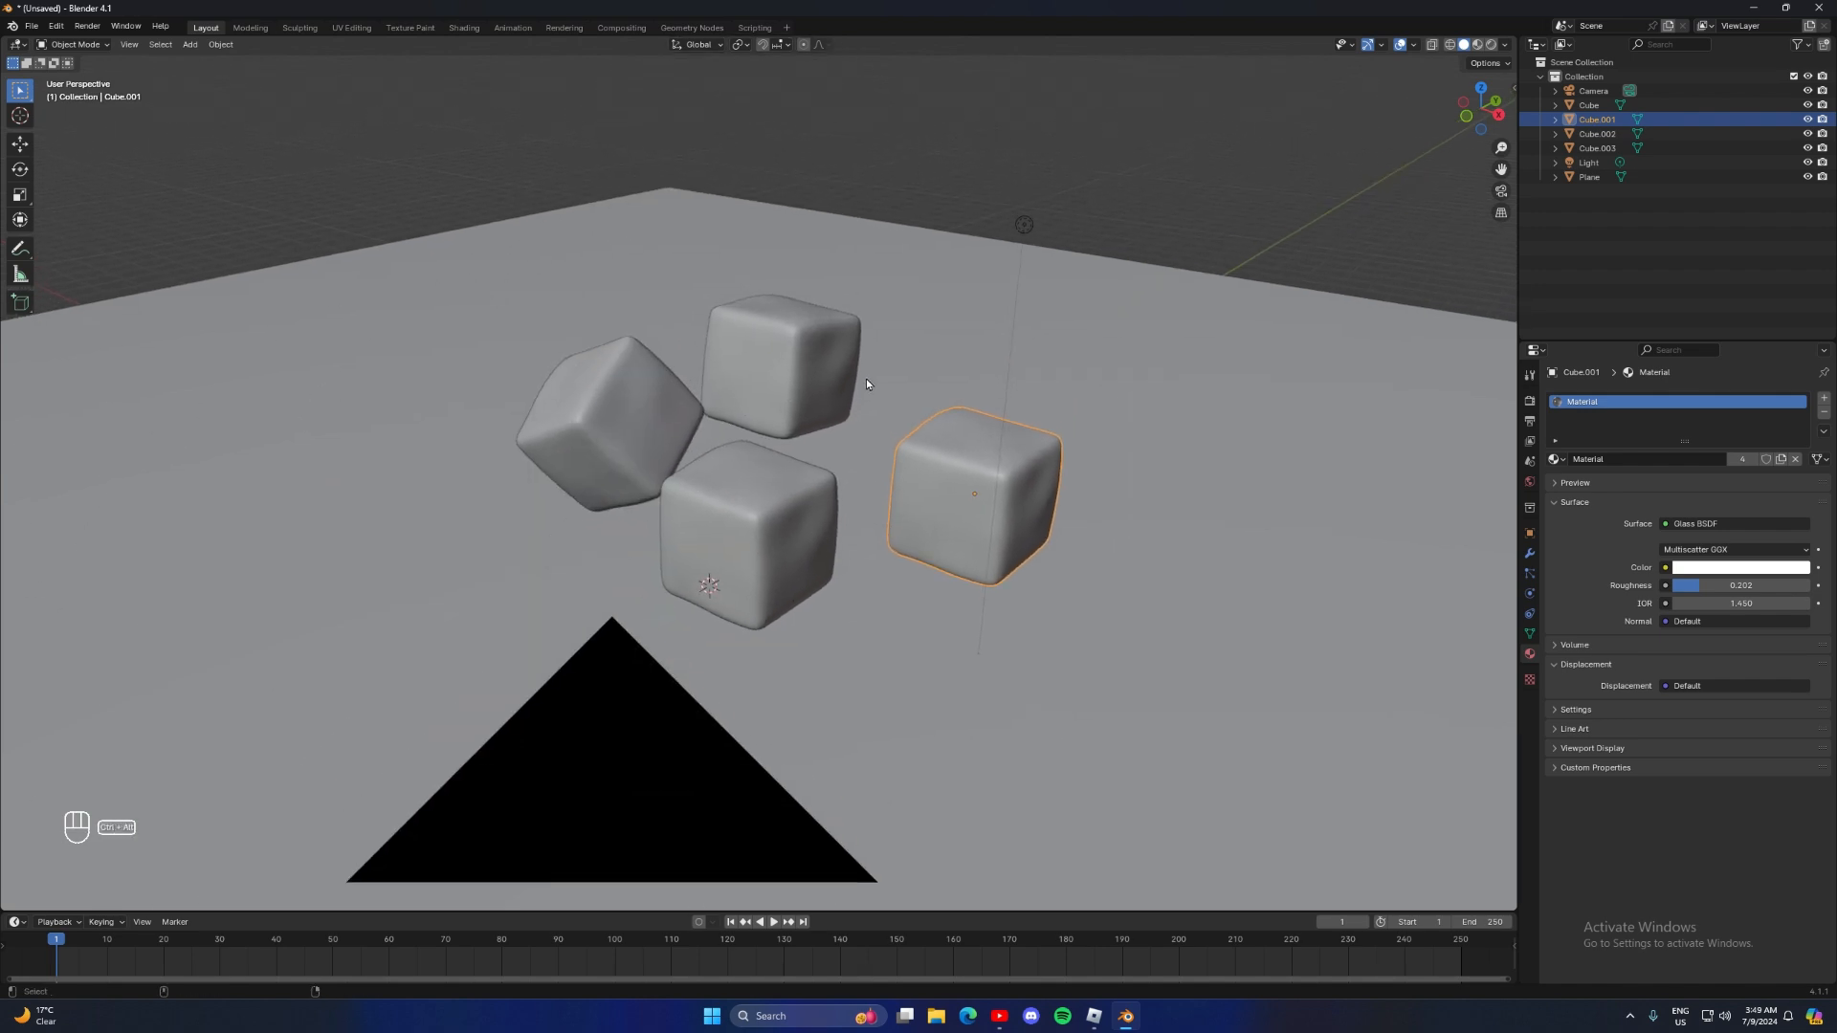
pyautogui.press('ctrl+alt+KP_0')
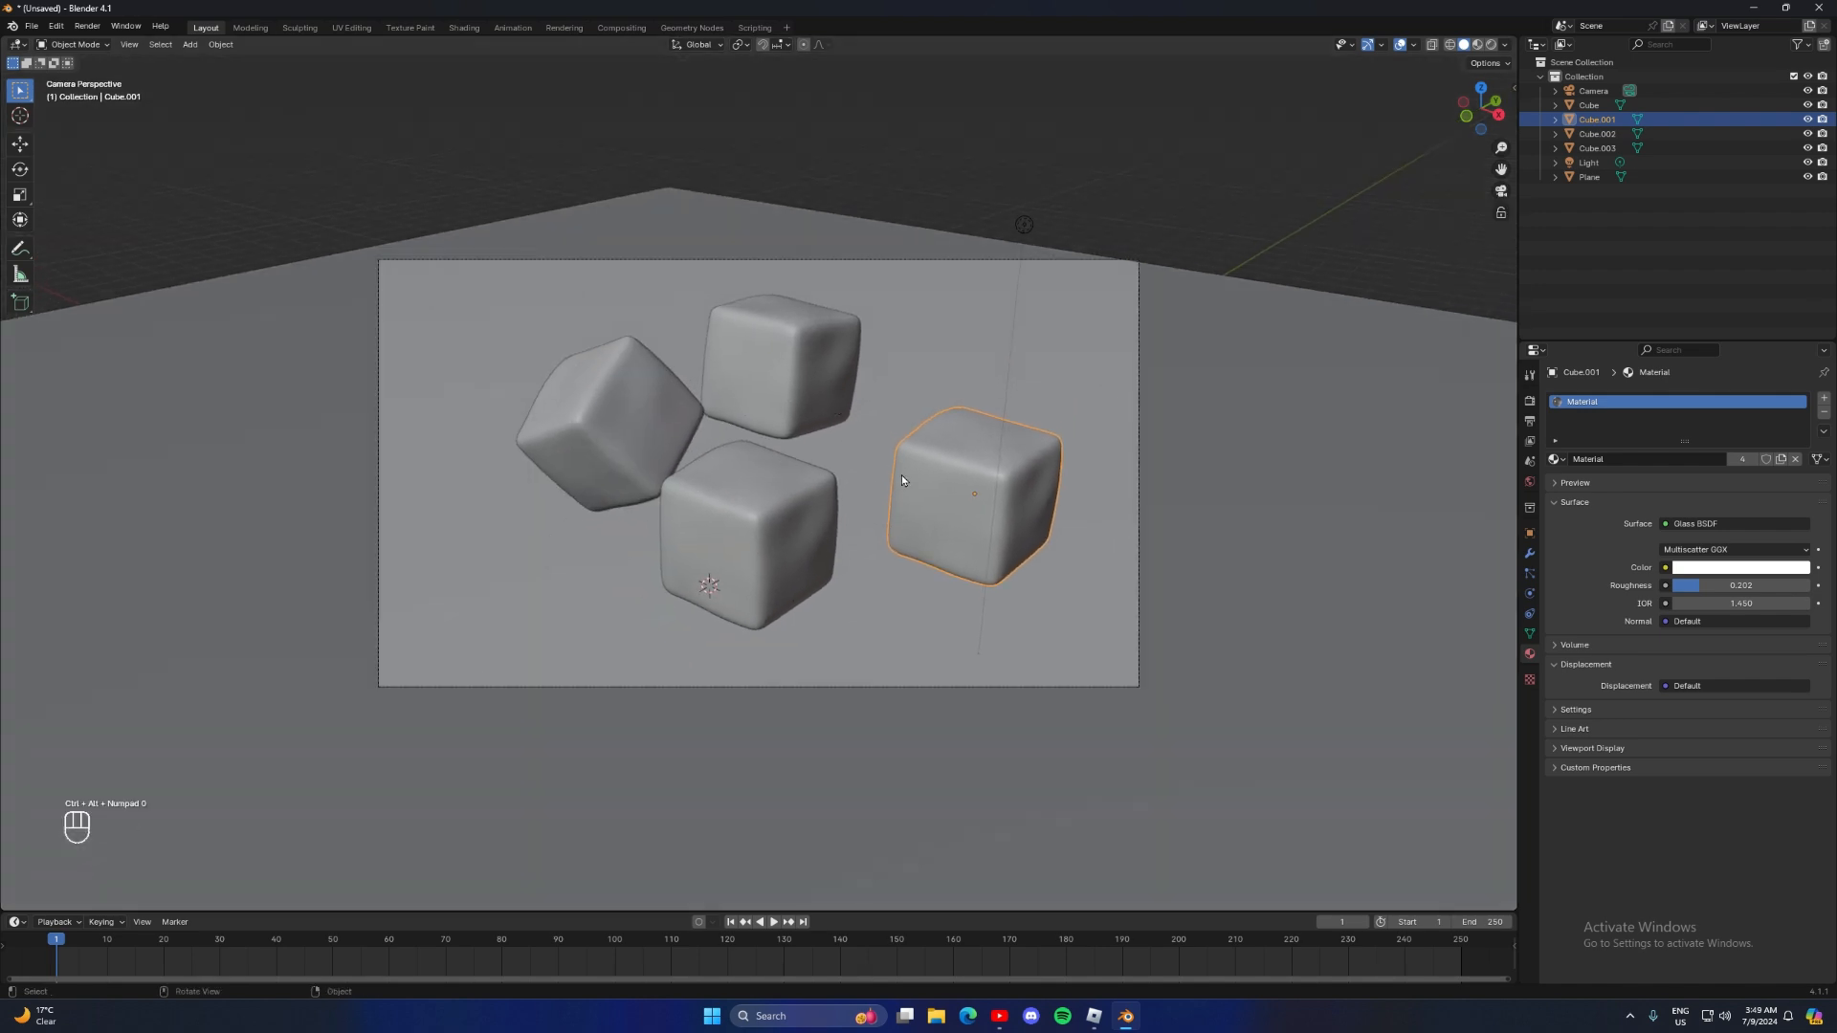
# Switch the viewport to Rendered shading and view the four glass cubes from closer and farther angles
pyautogui.moveTo(842, 462); pyautogui.dragTo(858, 423, button='middle')
pyautogui.scroll(3, 456, 375)
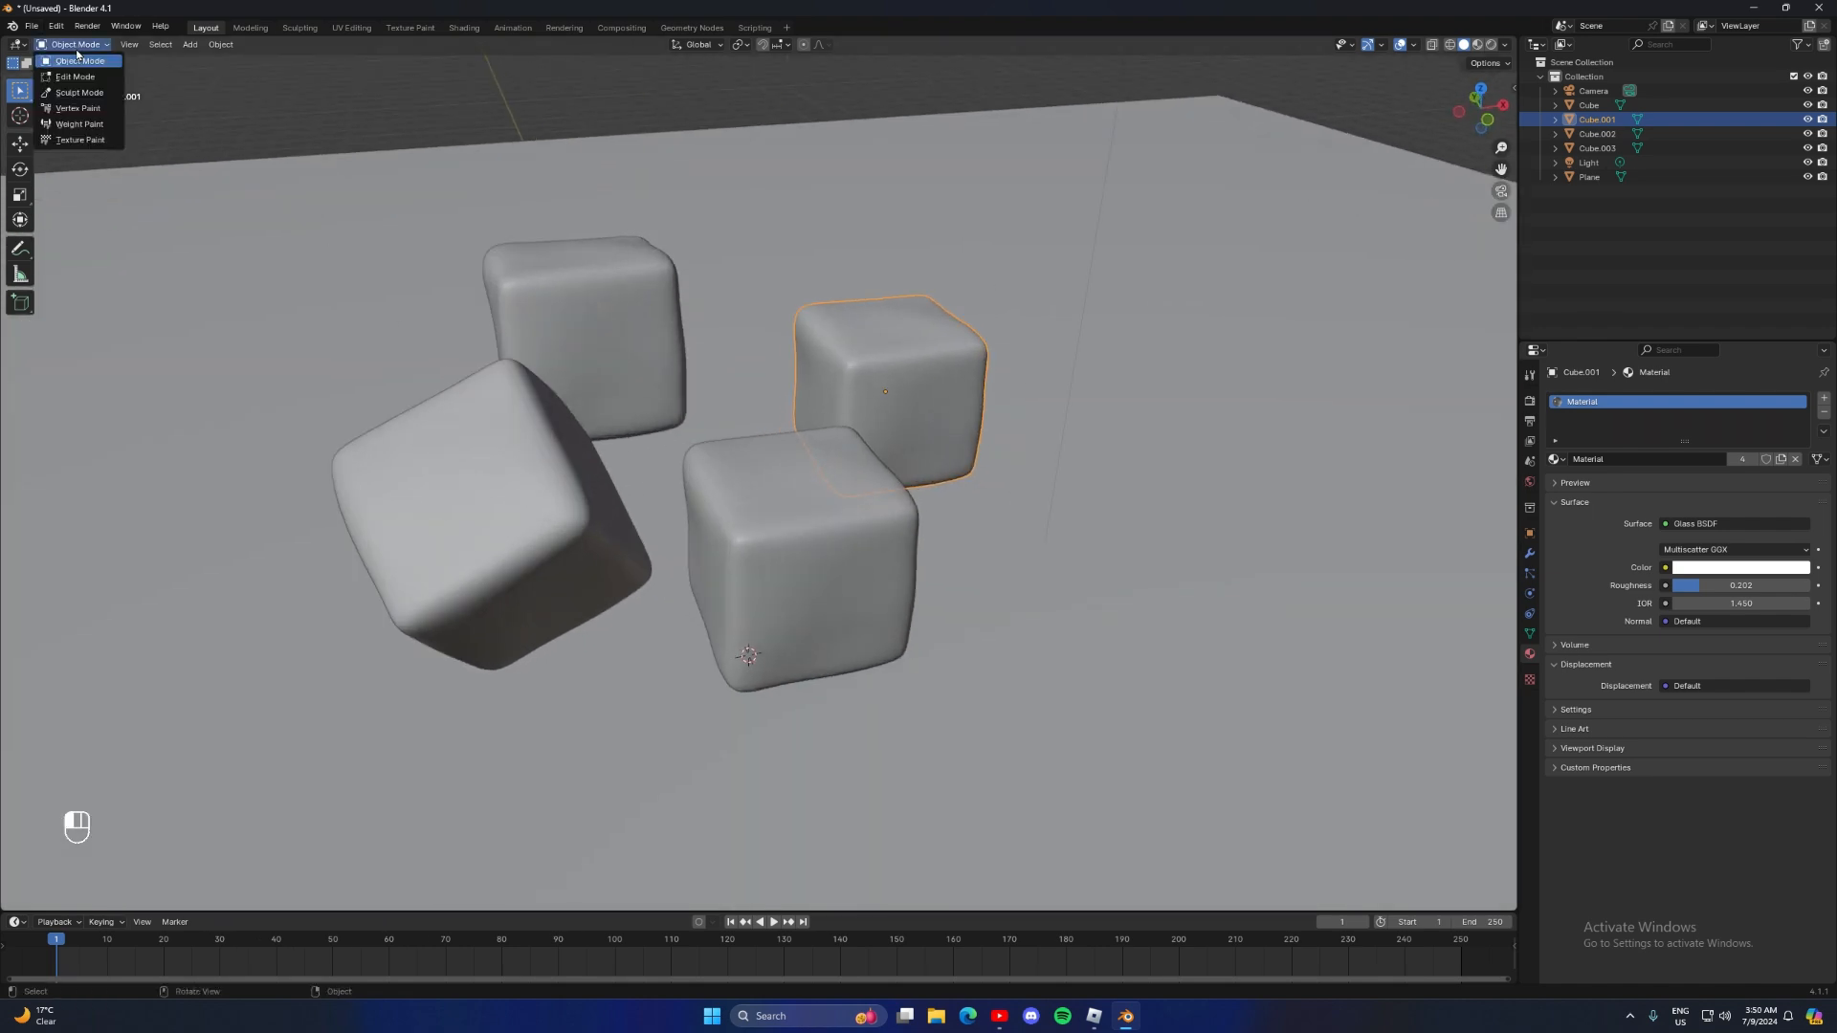
pyautogui.click(1493, 45)
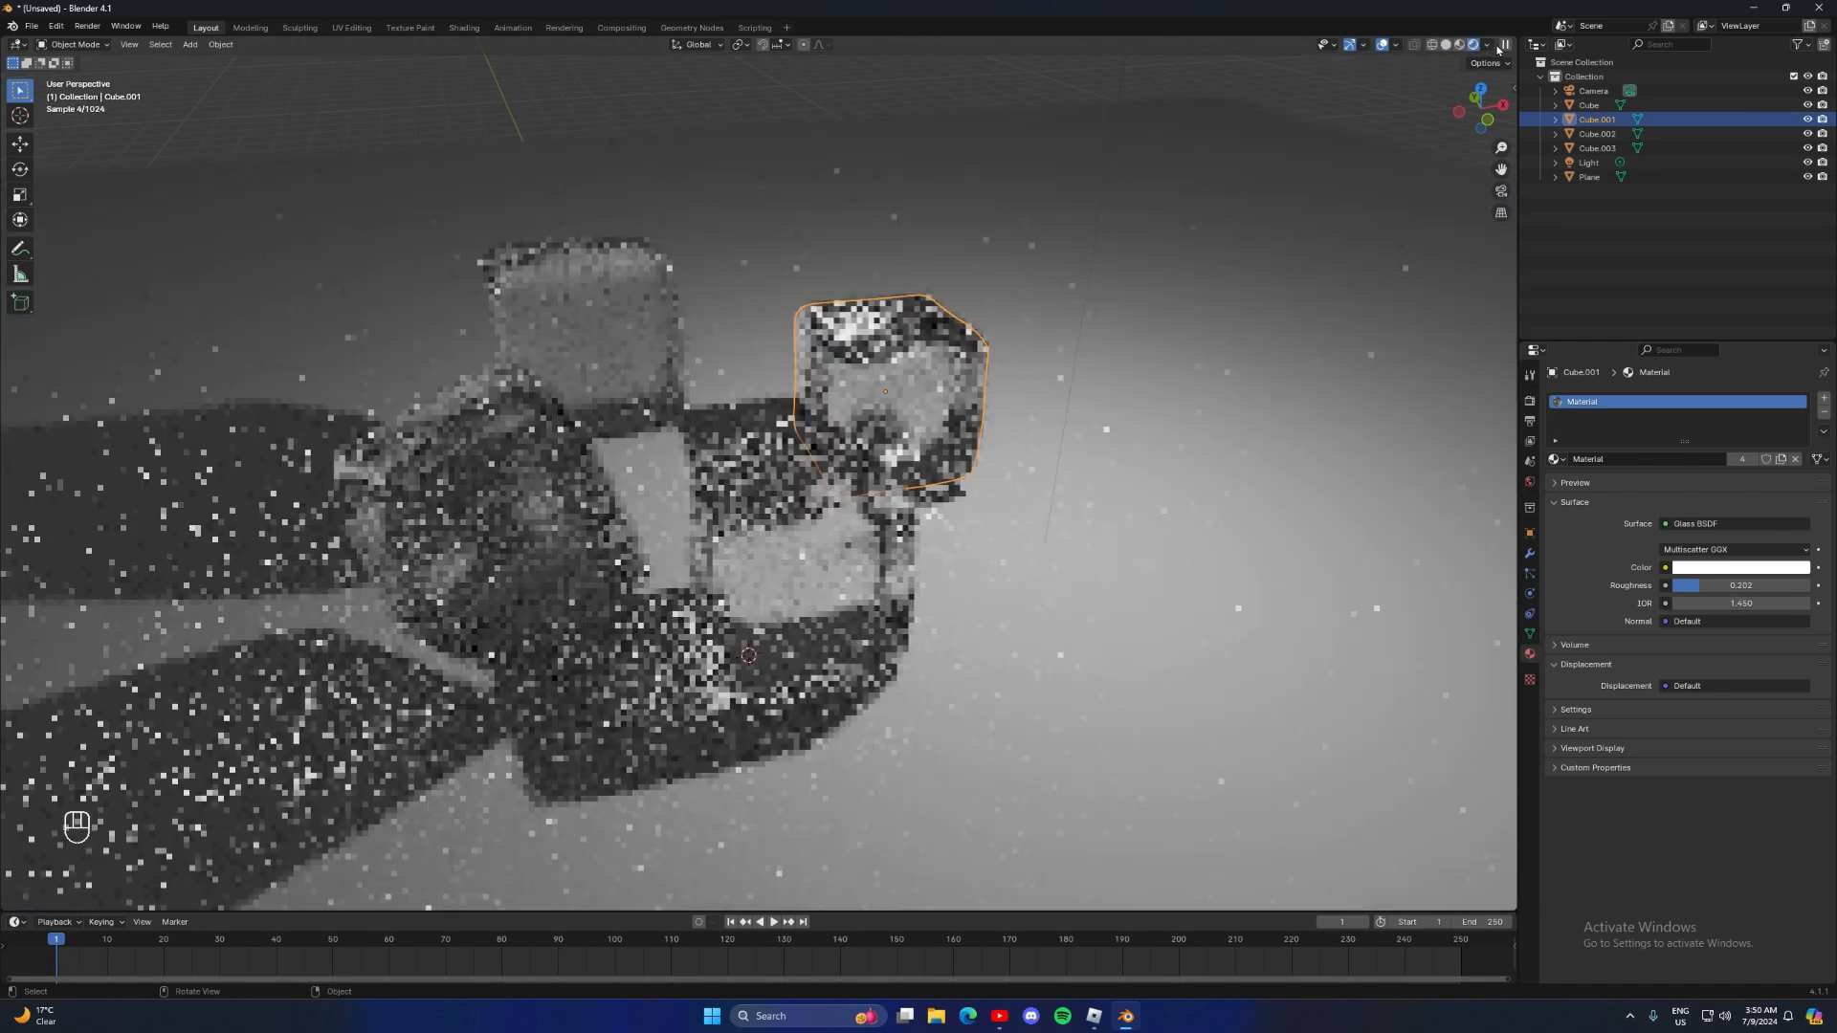
pyautogui.moveTo(1272, 206); pyautogui.dragTo(1032, 344, button='middle')
pyautogui.scroll(-3, 1031, 345)
pyautogui.click(1035, 433)
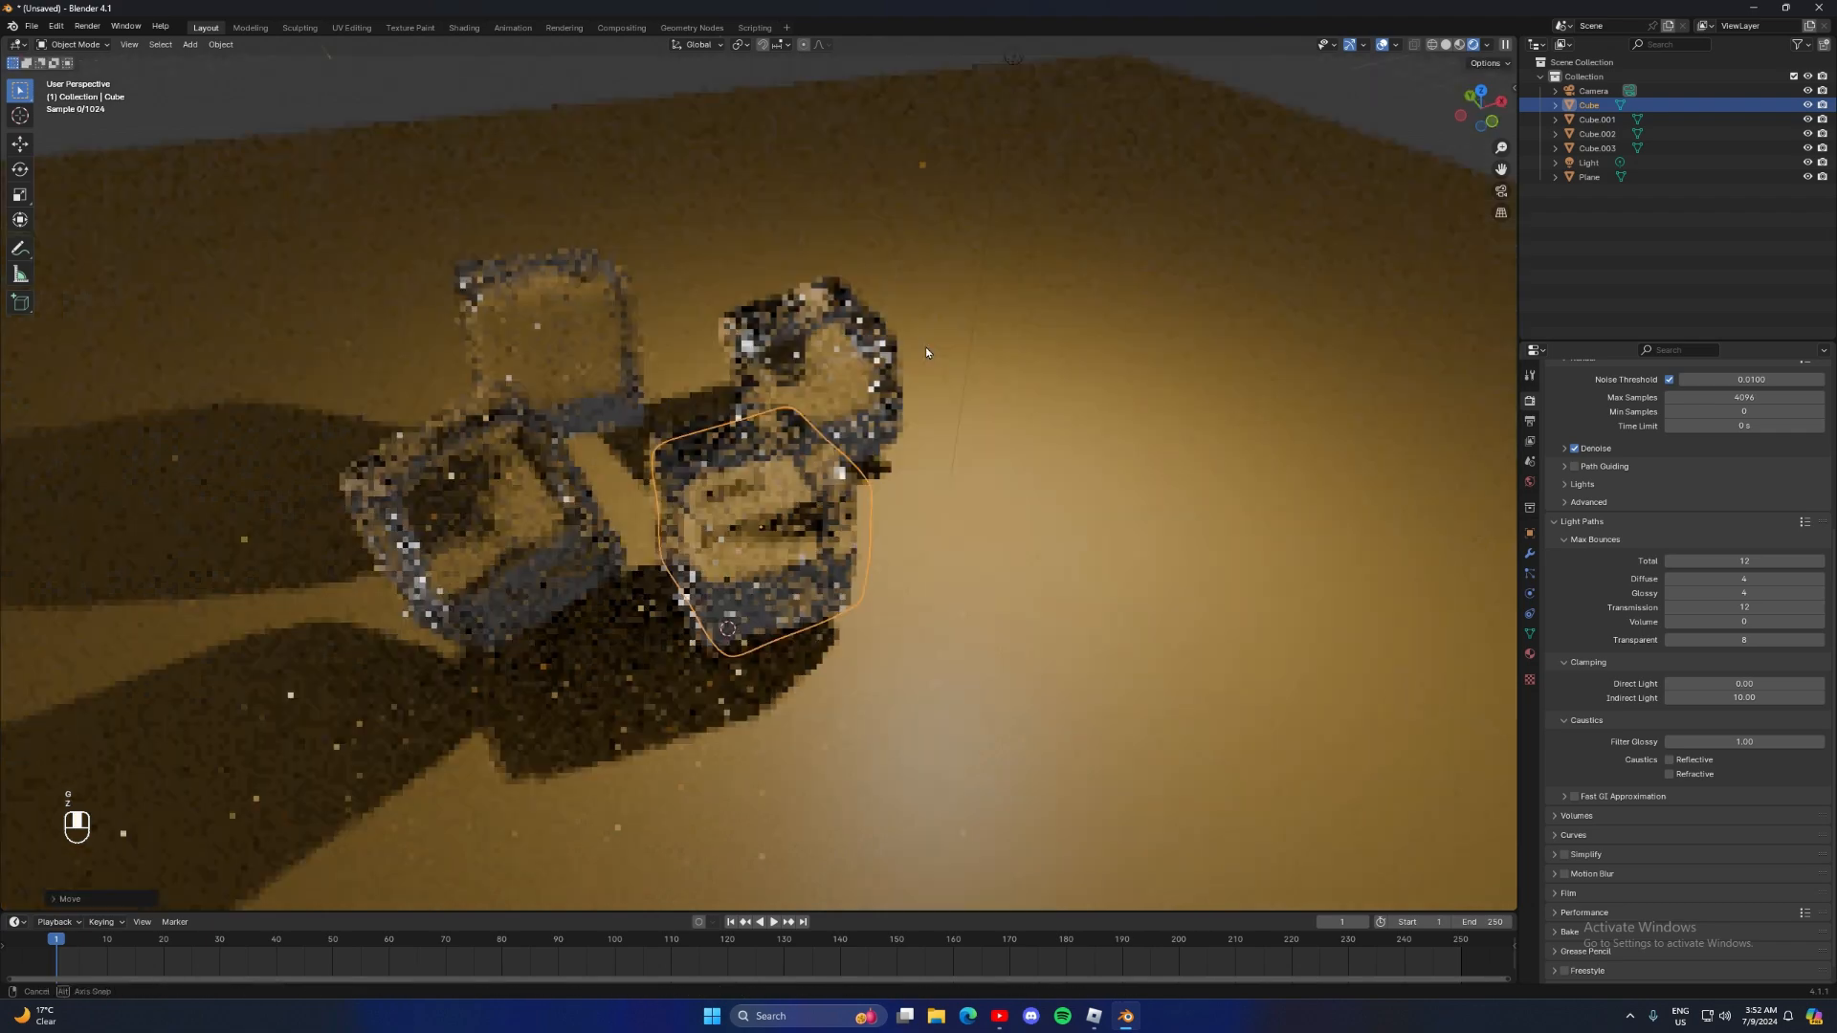
# Render the final image of the four ice cubes from the camera
pyautogui.press('F12')
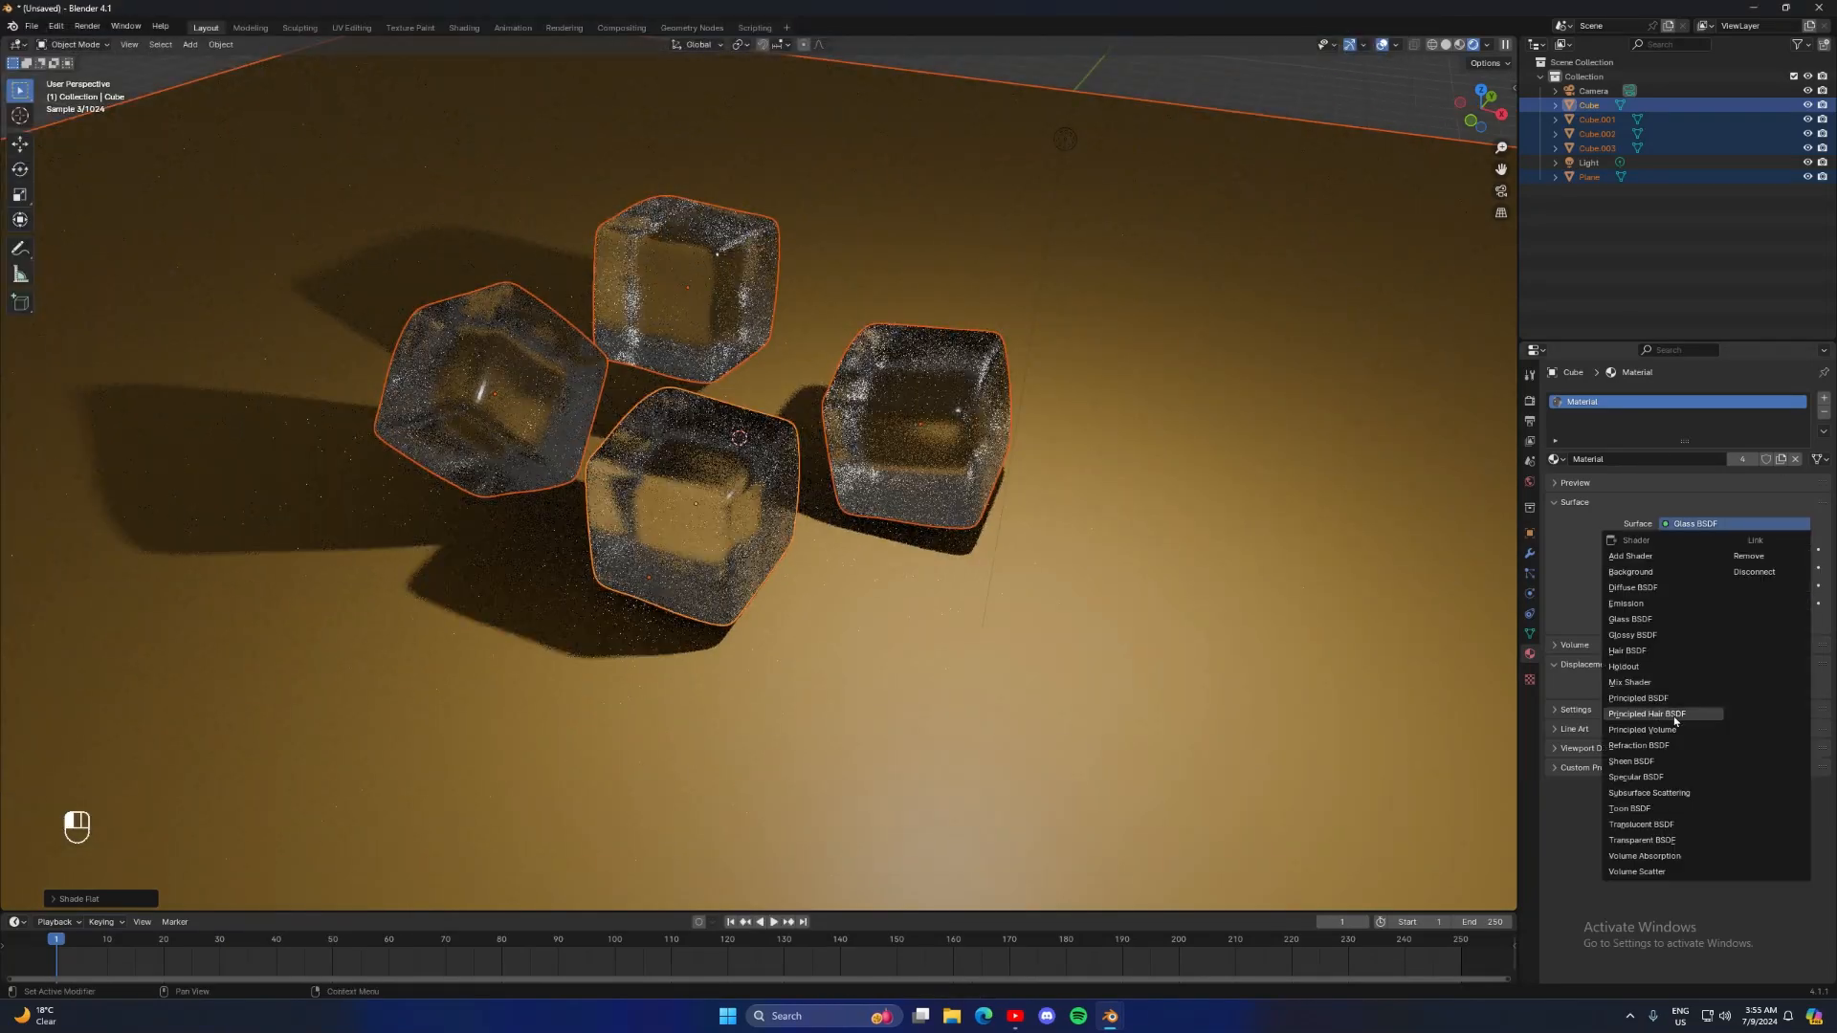
pyautogui.click(1638, 698)
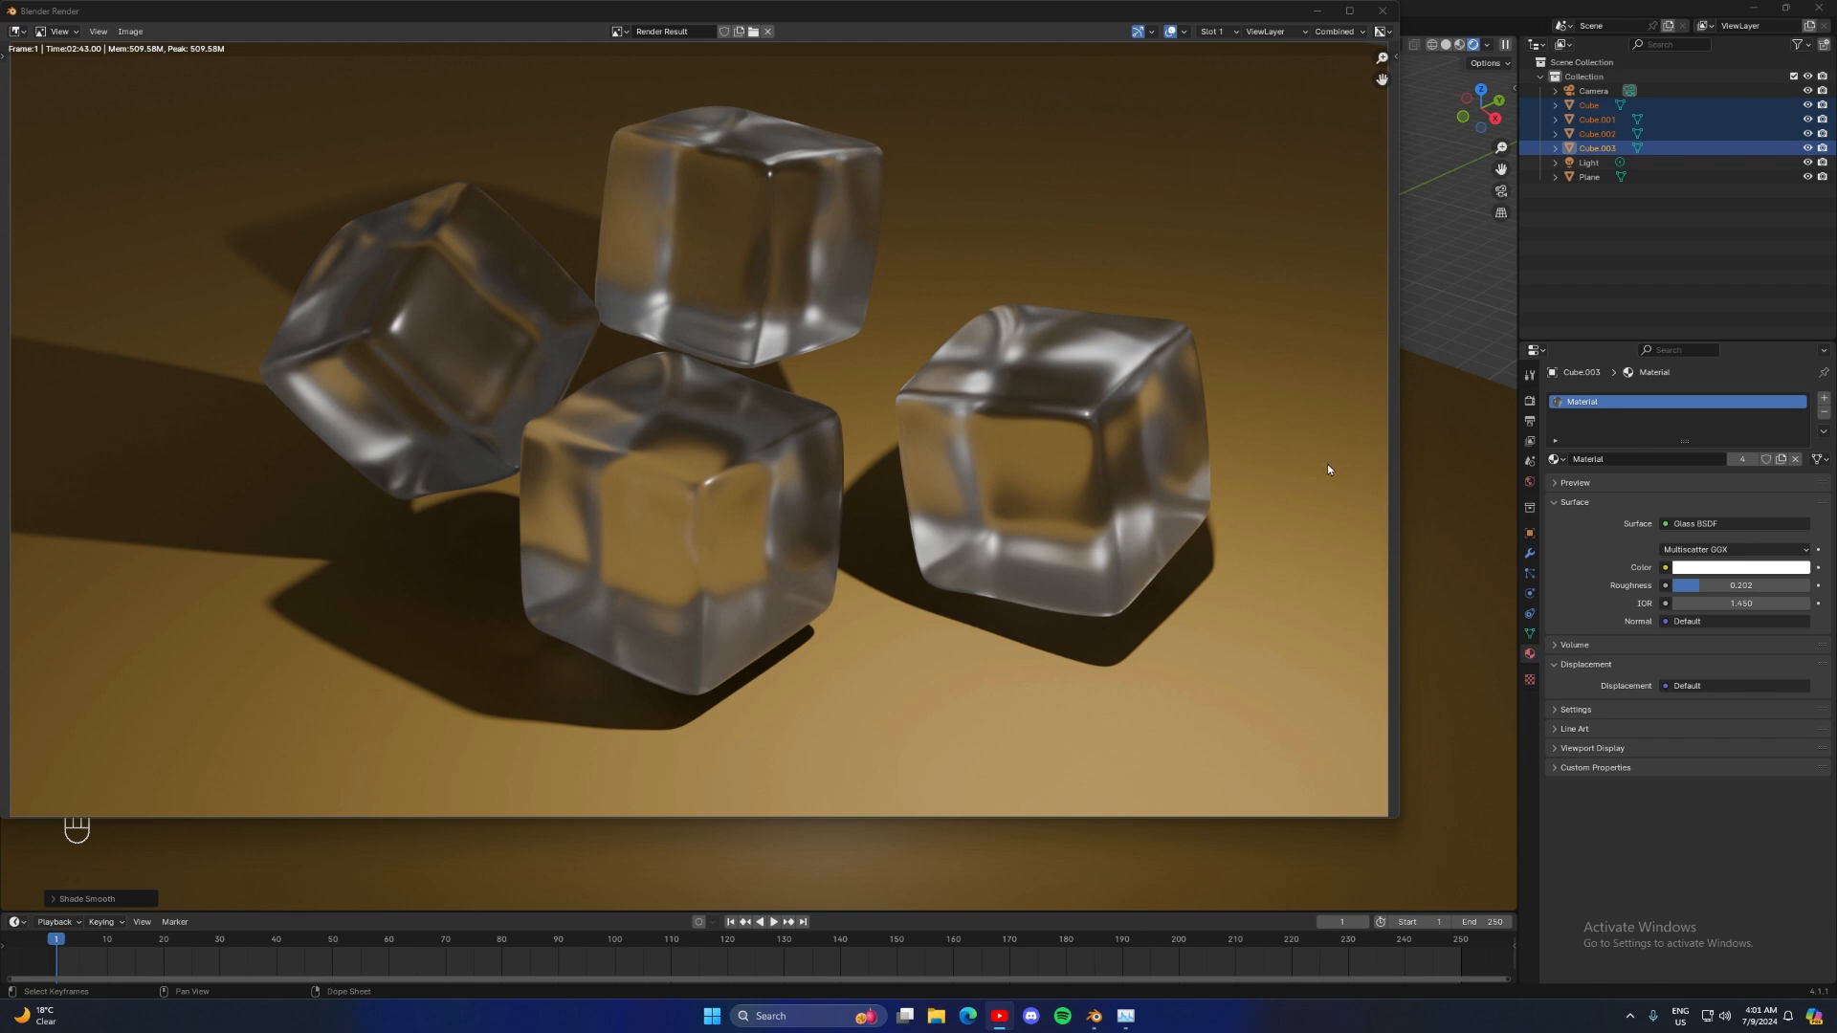
# Open the scene's output settings, open the Save As dialog for the rendered image, and close it without saving
pyautogui.click(1530, 421)
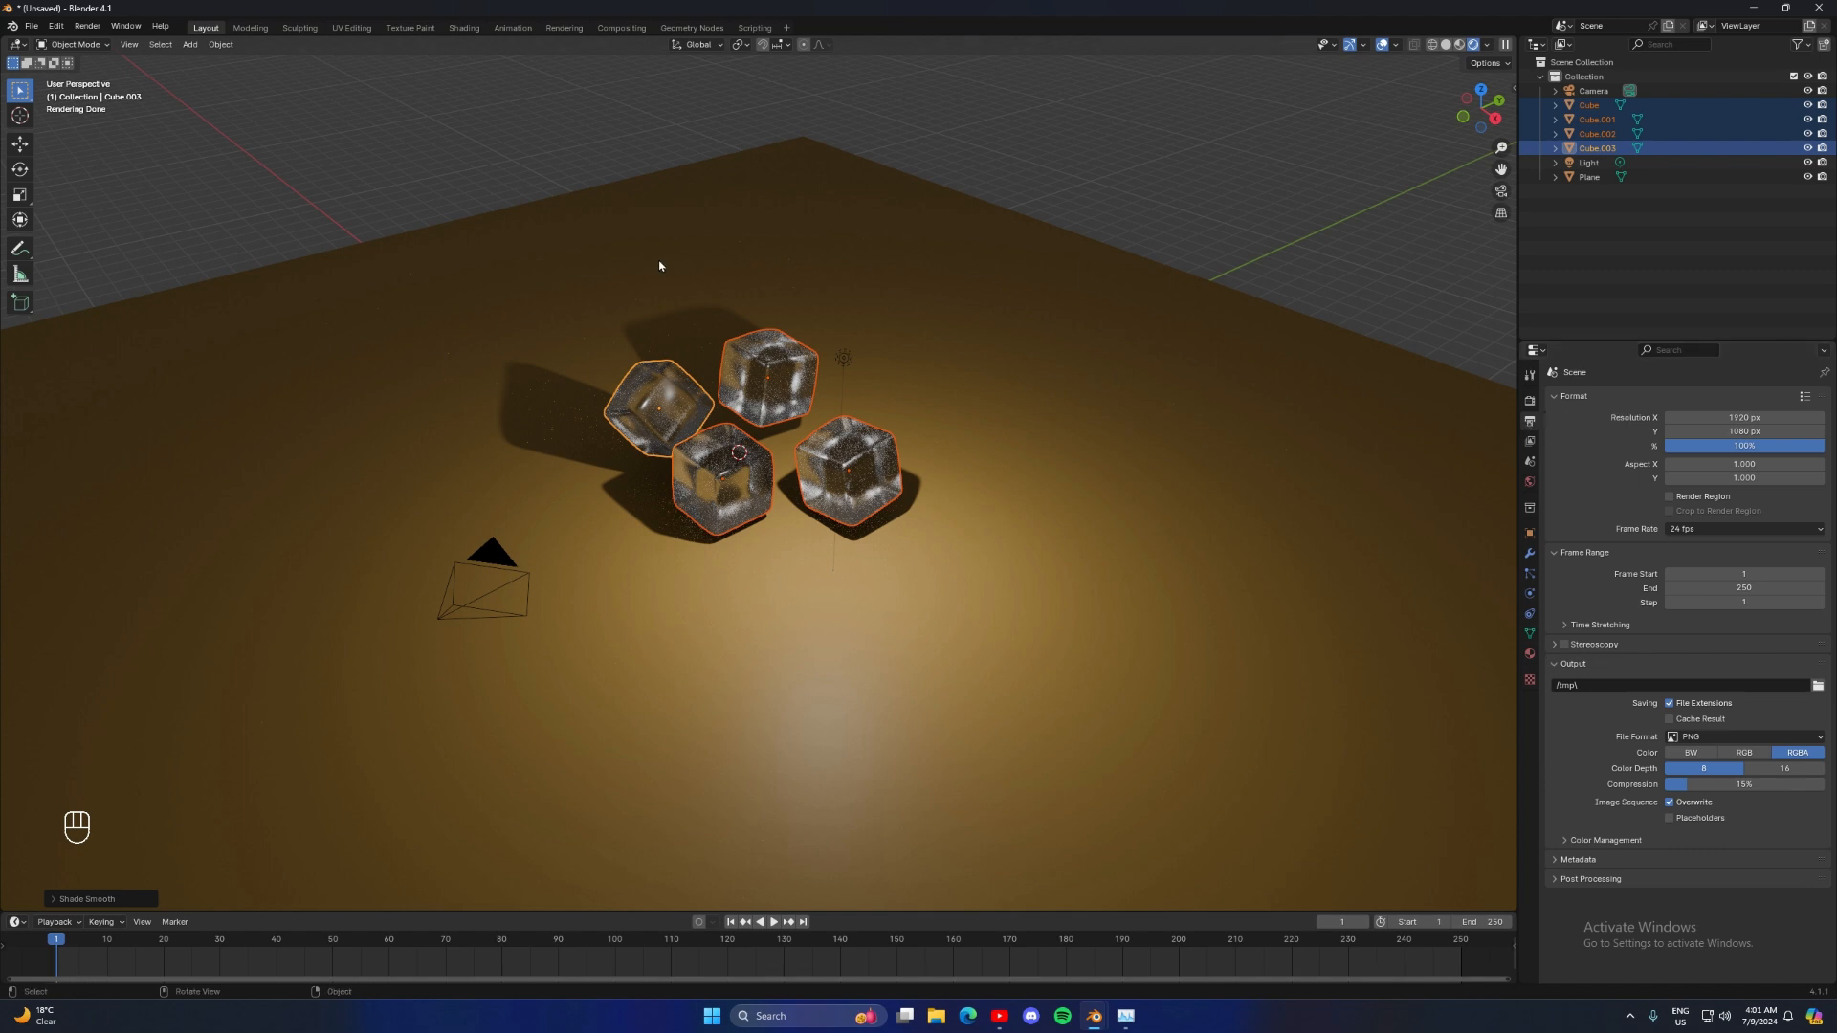
pyautogui.moveTo(1096, 1026)
pyautogui.click(1169, 947)
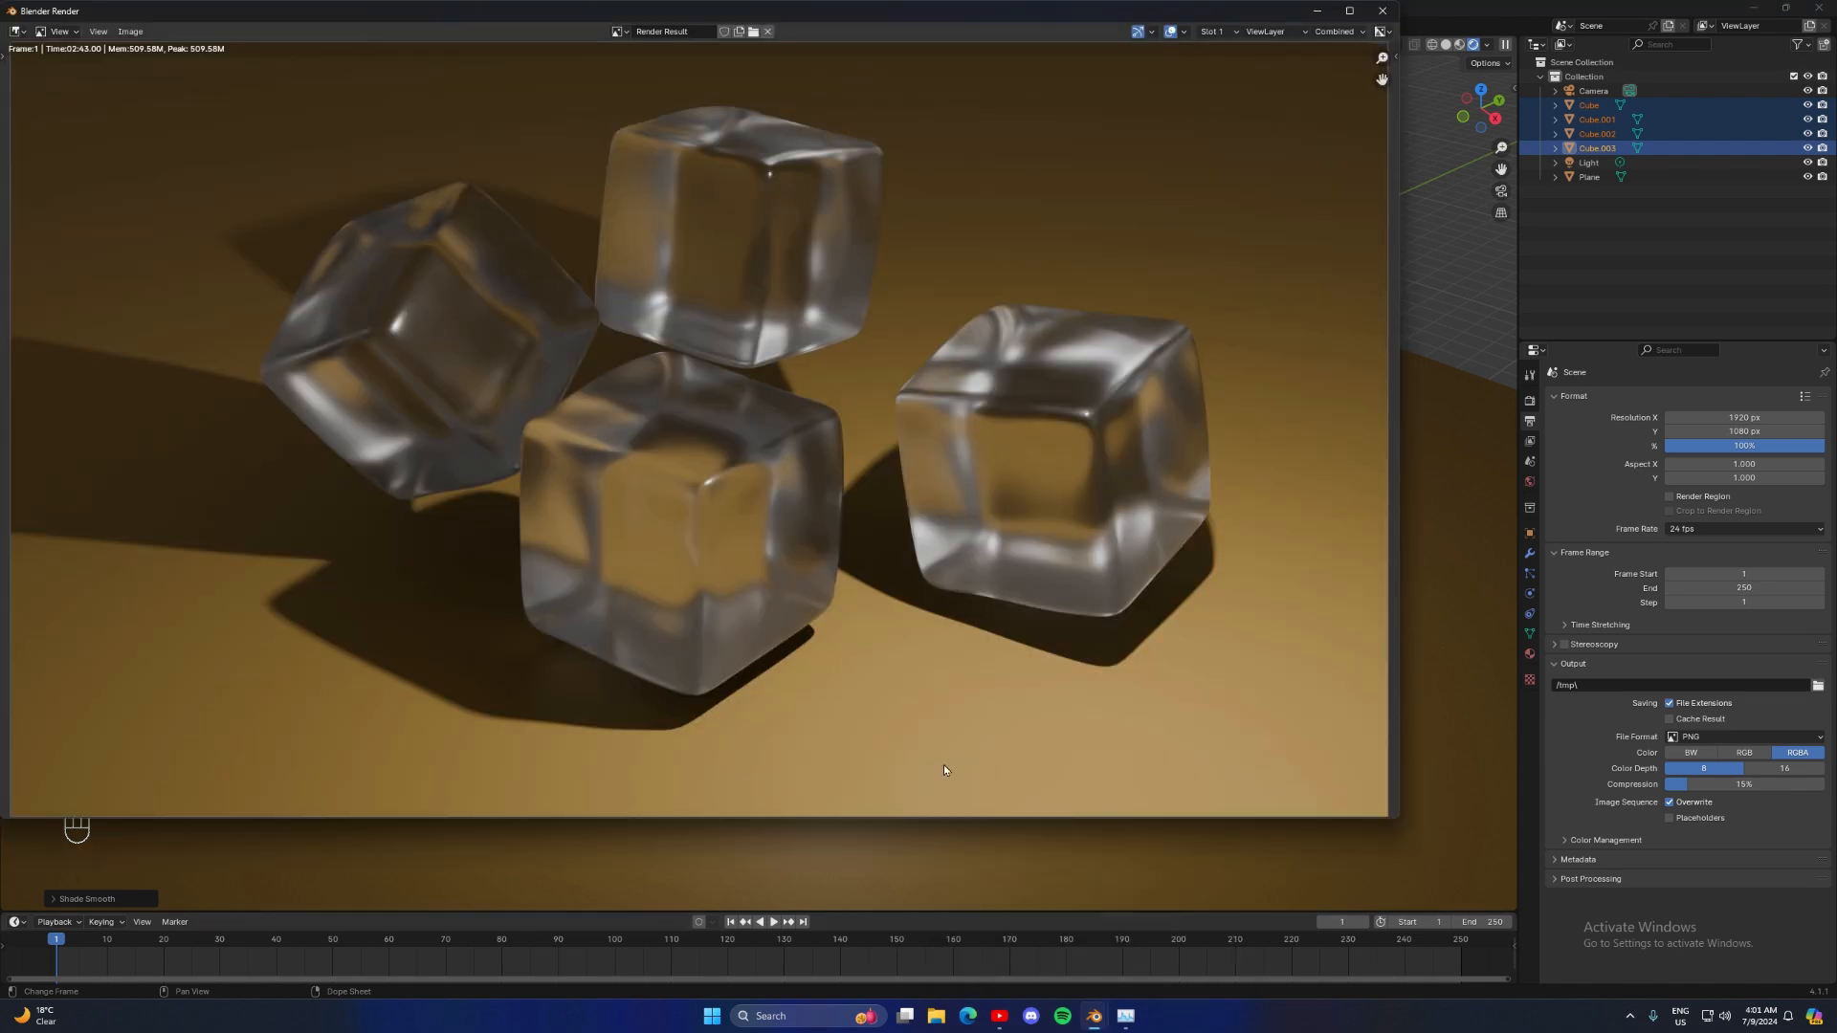
pyautogui.click(132, 31)
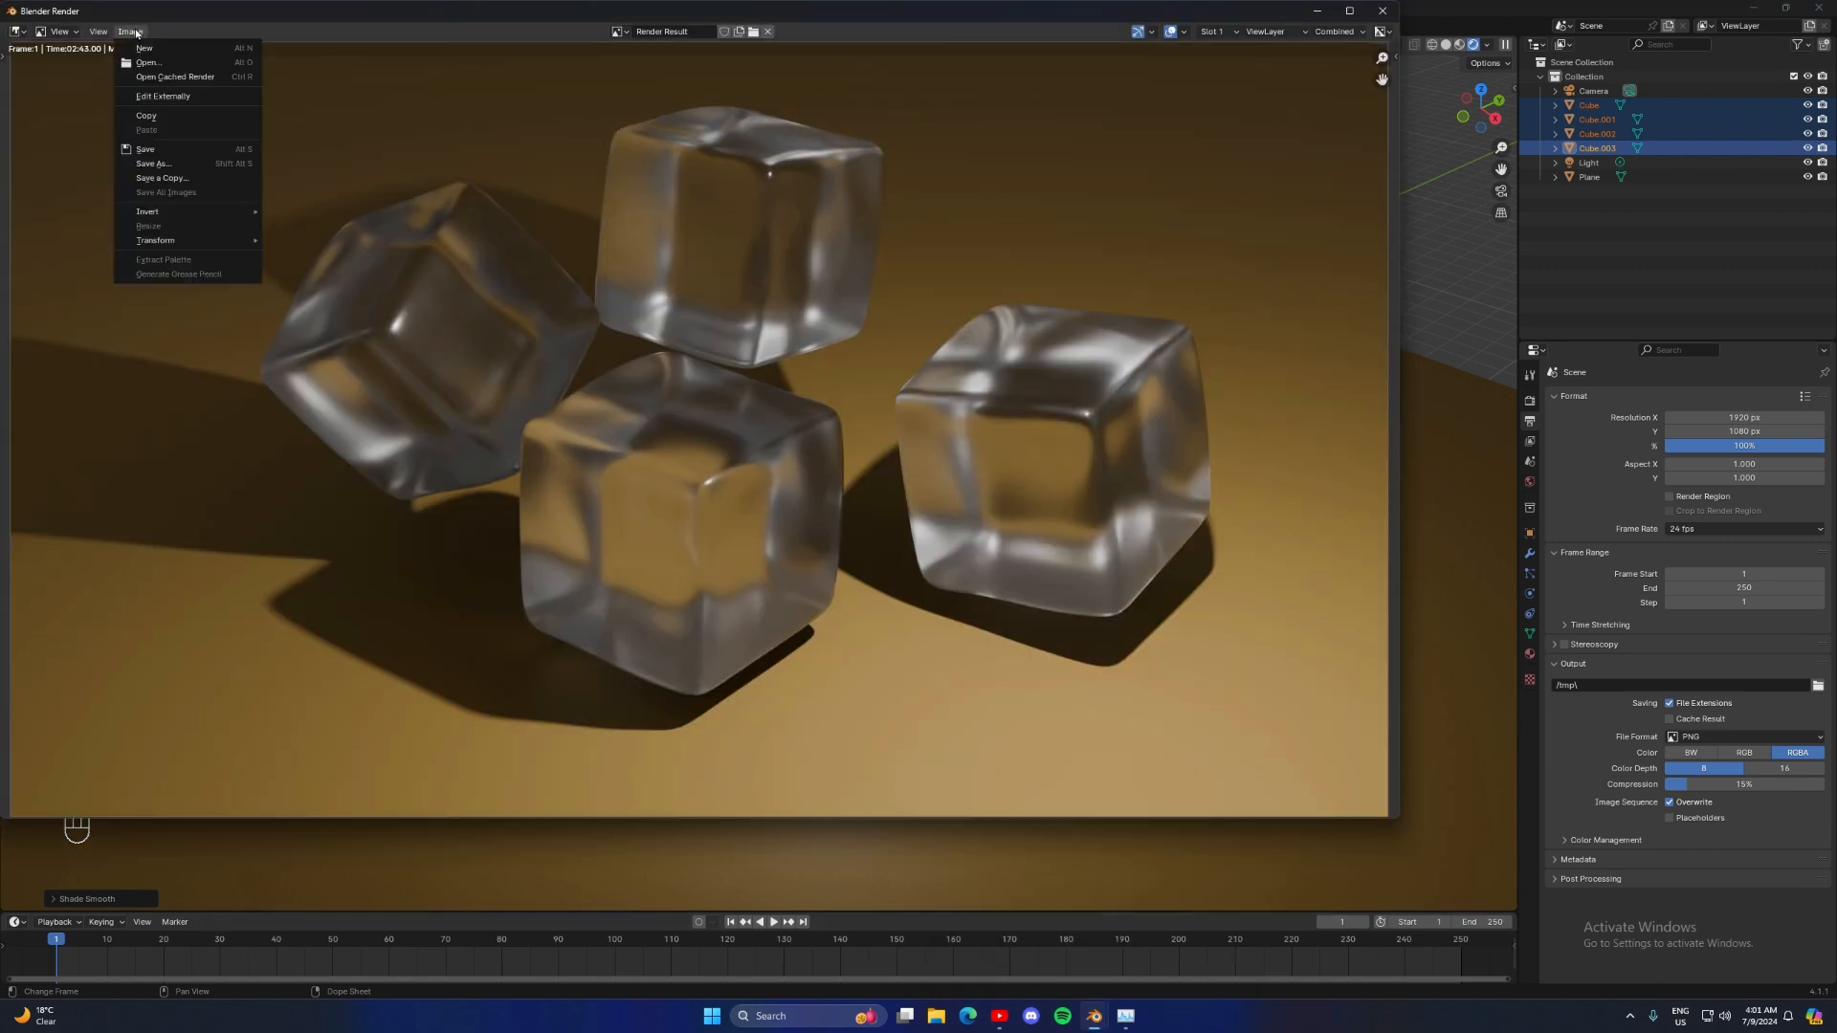
pyautogui.click(153, 164)
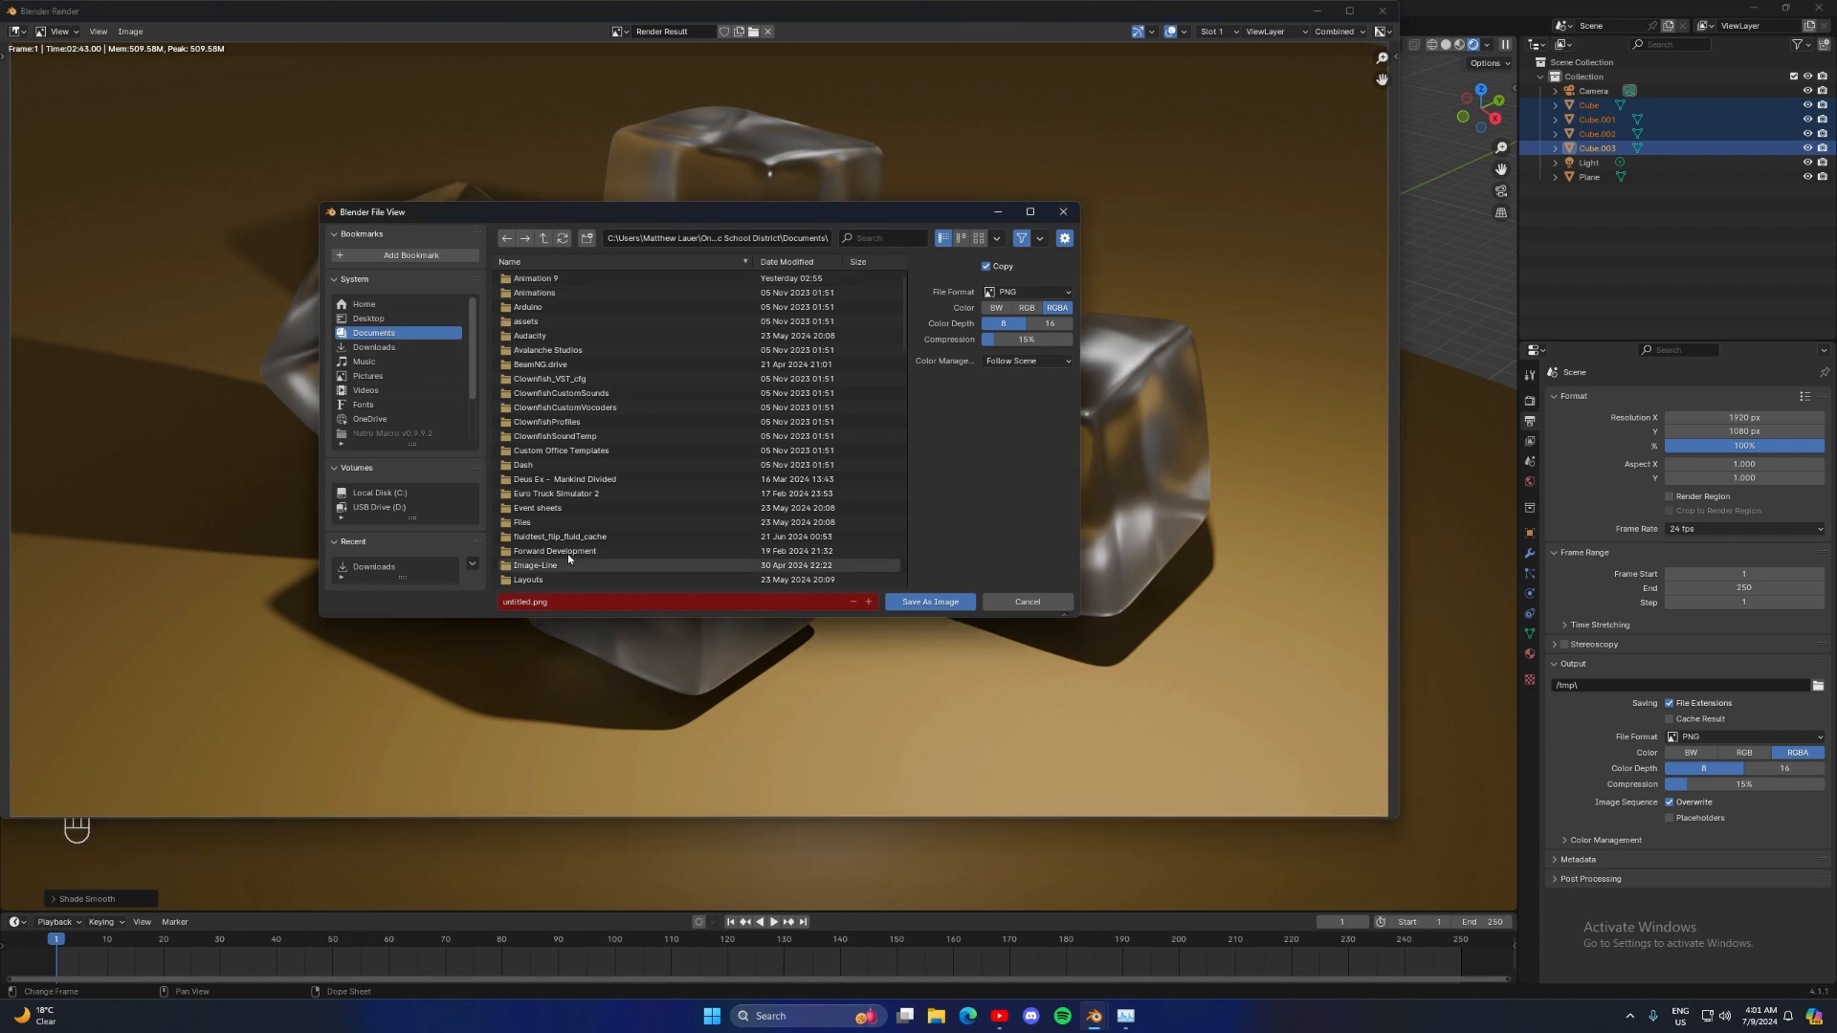
pyautogui.click(1061, 212)
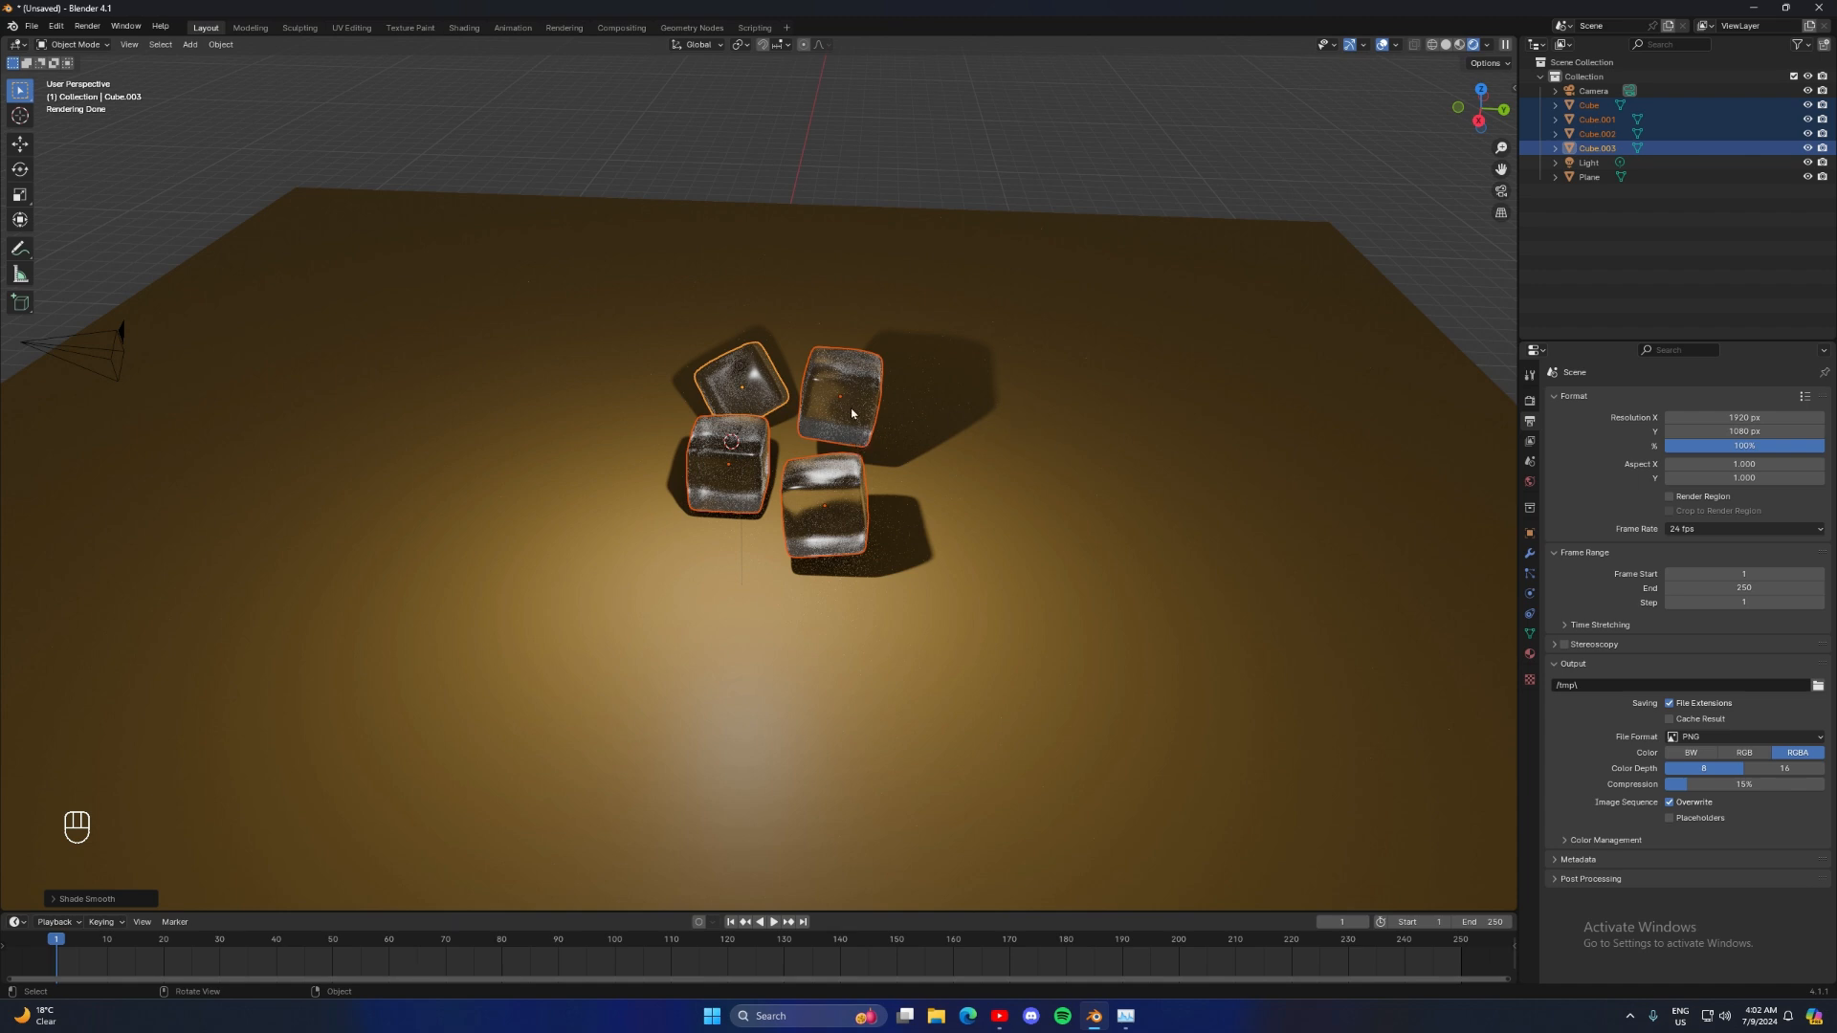
pyautogui.moveTo(932, 398); pyautogui.dragTo(832, 395, button='middle')
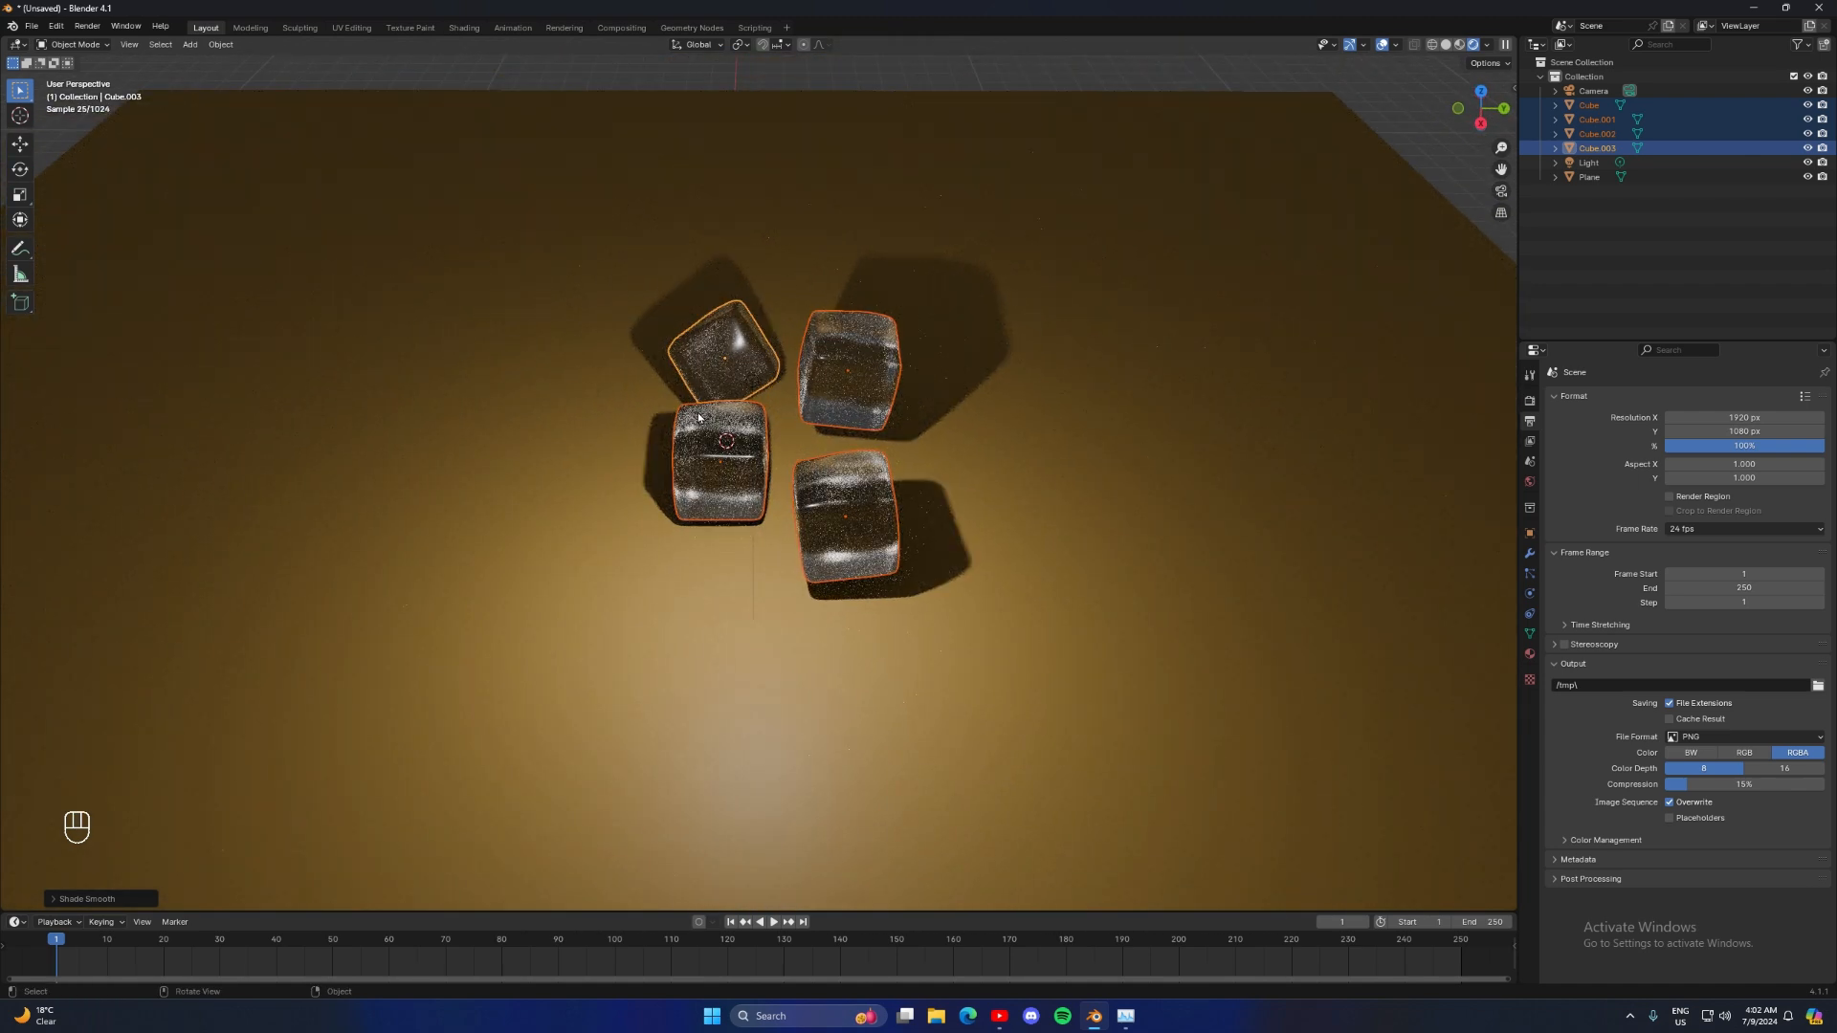